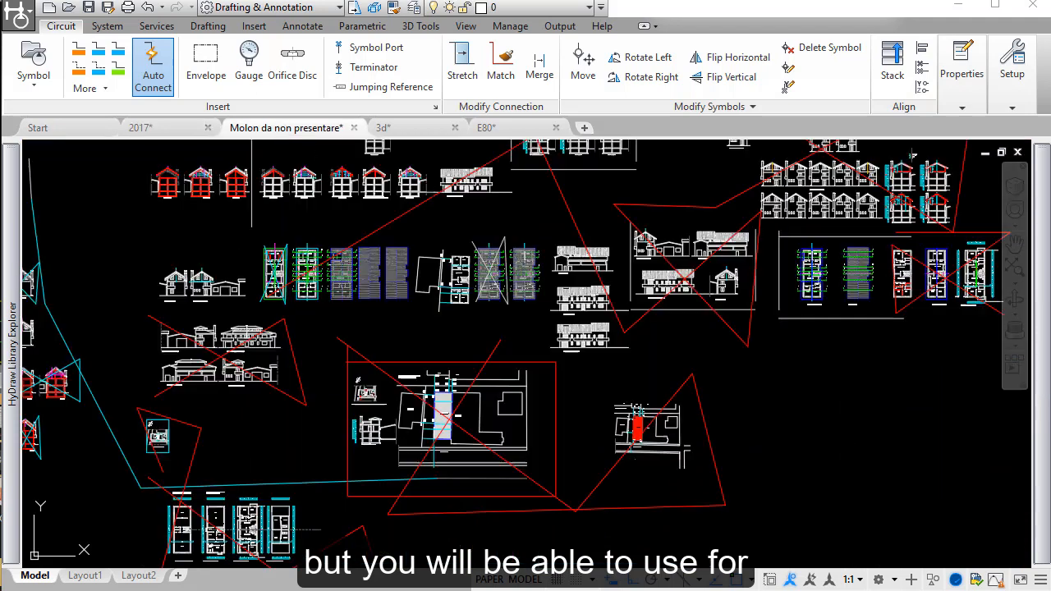
# Step: View the open architectural and mechanical drawings, the 3D manifold model and the available 3D tools
pyautogui.scroll(3, 413, 208)
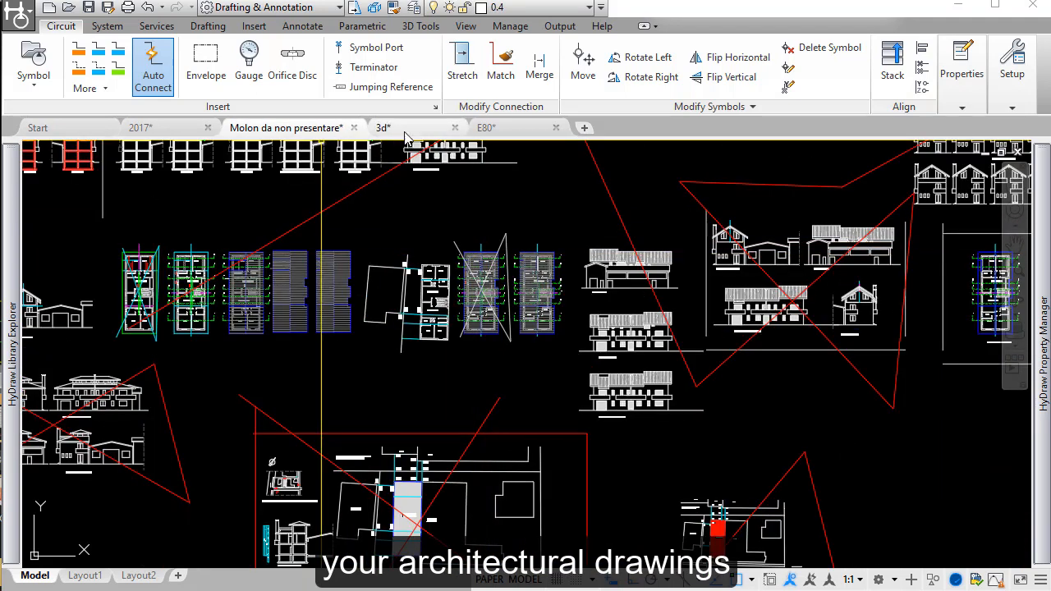
pyautogui.click(534, 129)
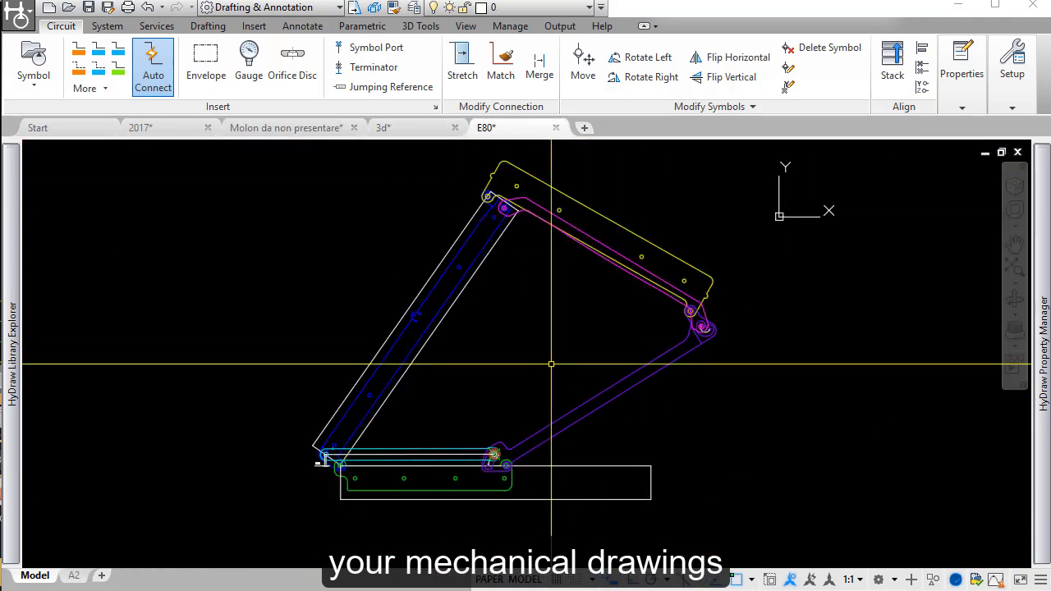
pyautogui.click(407, 127)
pyautogui.moveTo(682, 383); pyautogui.dragTo(612, 370, button='middle')
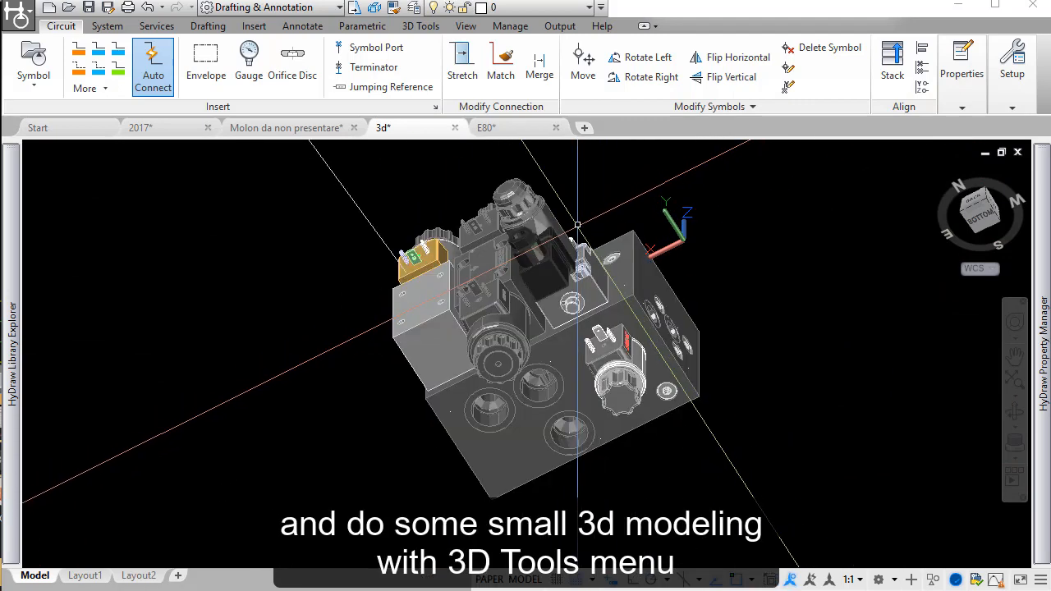
pyautogui.click(420, 26)
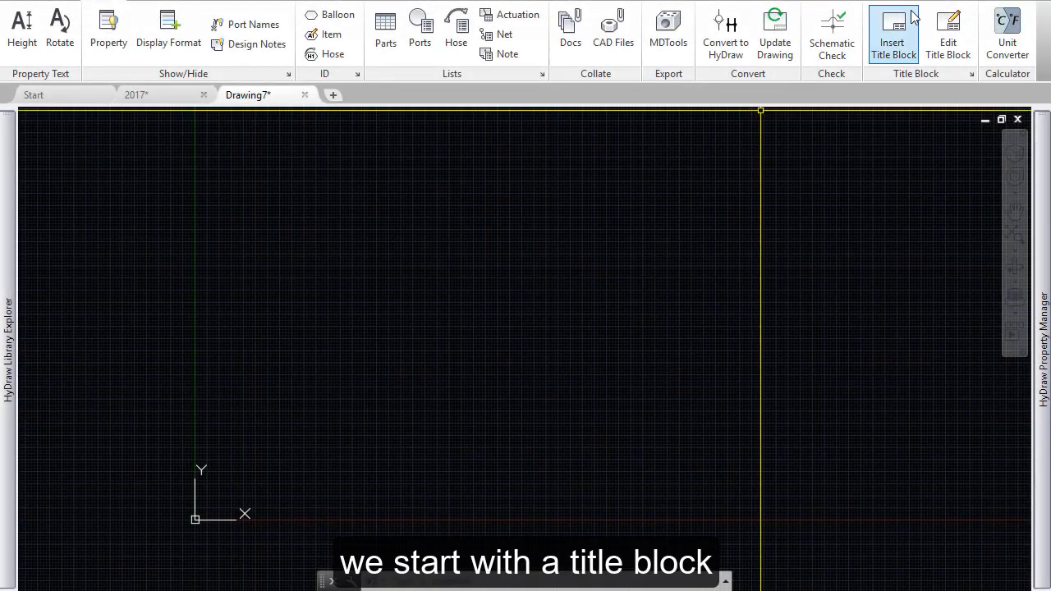
# Step: Insert a metric title block with sheet size A3 into the empty drawing
pyautogui.click(902, 37)
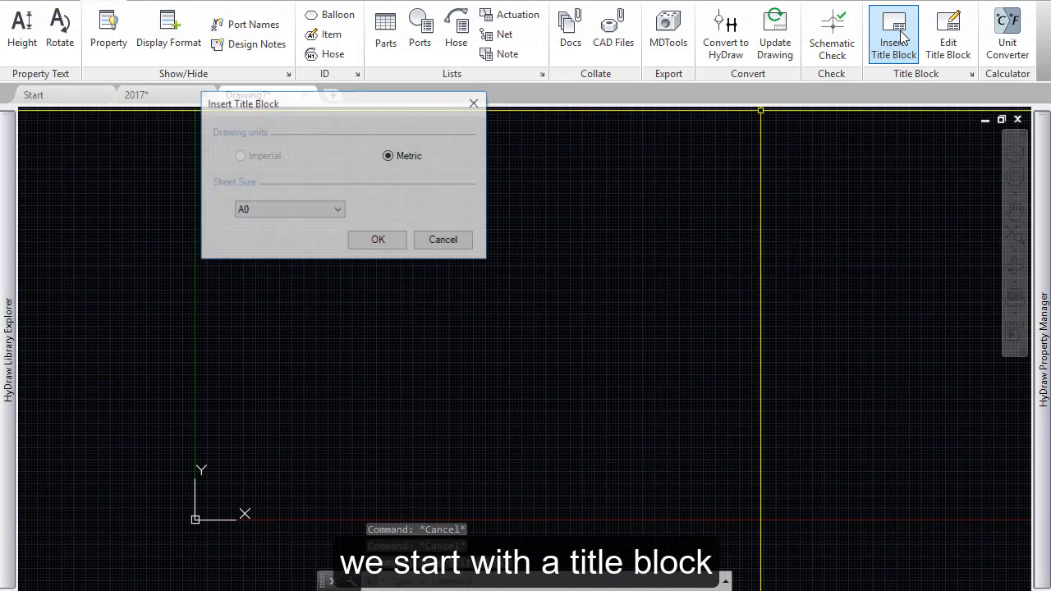
pyautogui.click(337, 212)
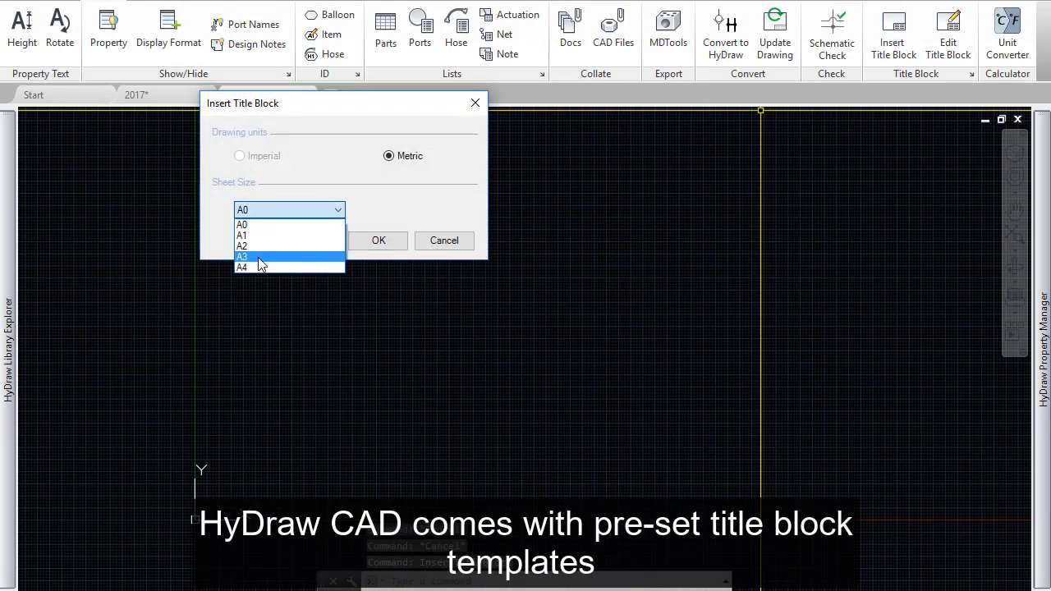
pyautogui.click(246, 257)
pyautogui.click(386, 241)
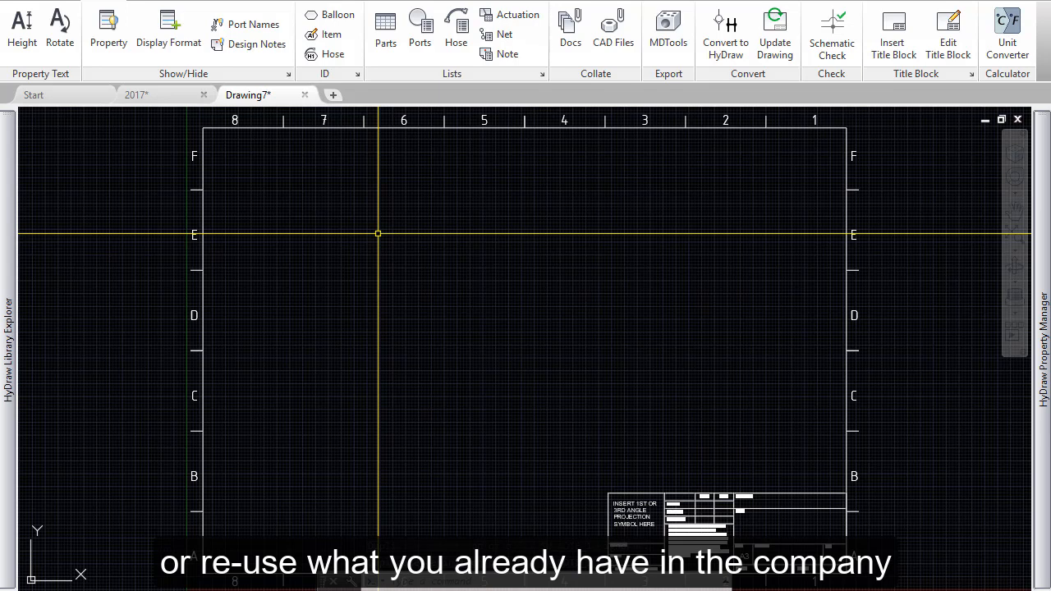
# Step: Search the hydraulic symbols for RESERVOIR and insert the first wide open reservoir near the sheet's lower border, beside the title block
pyautogui.moveTo(12, 171)
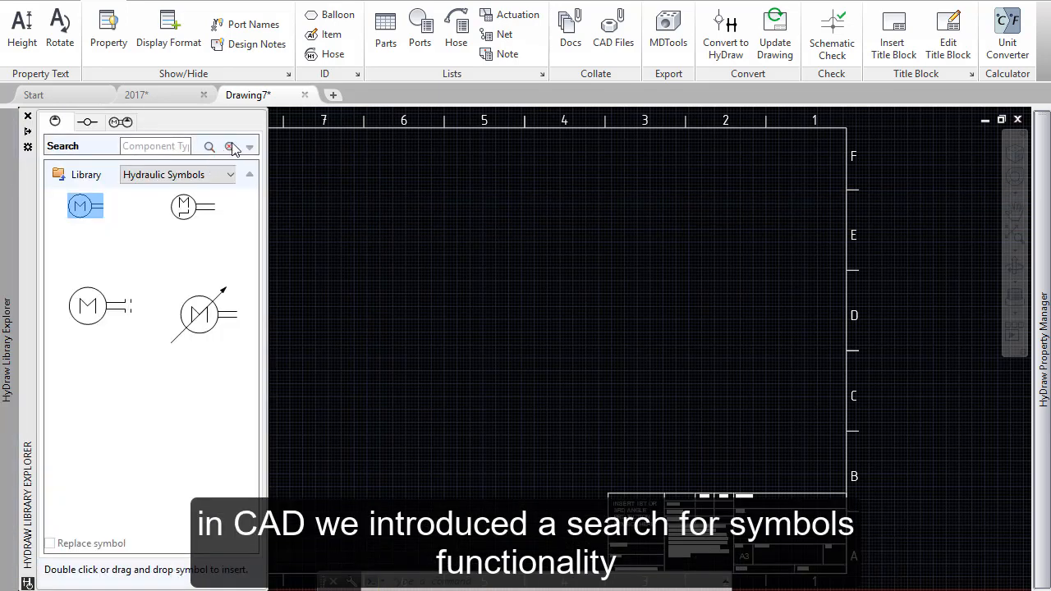
pyautogui.click(158, 146)
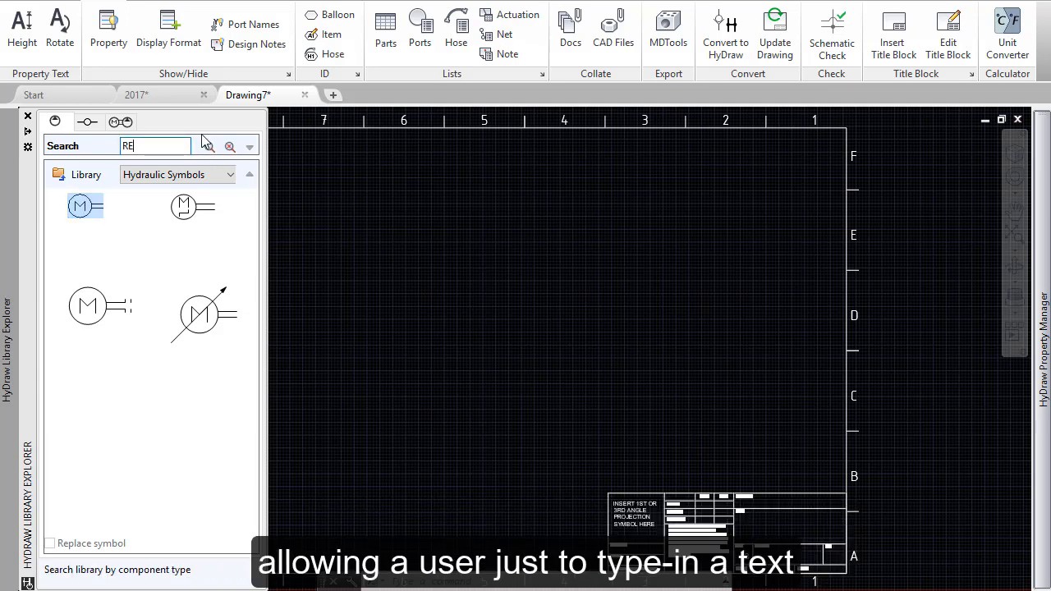
pyautogui.write('RESERVOIR')
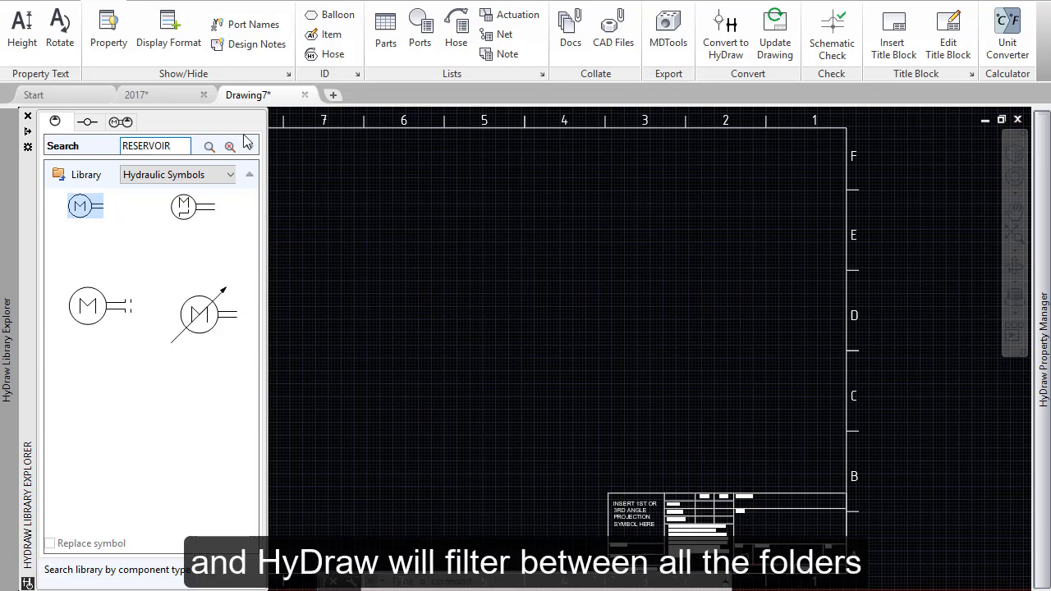
pyautogui.click(209, 147)
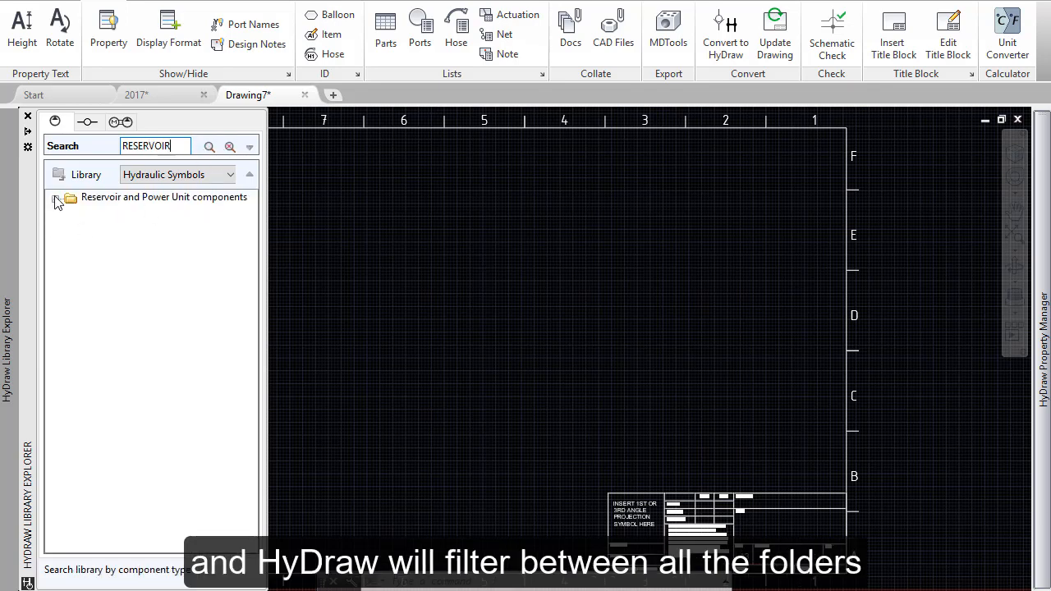
pyautogui.click(56, 199)
pyautogui.click(117, 214)
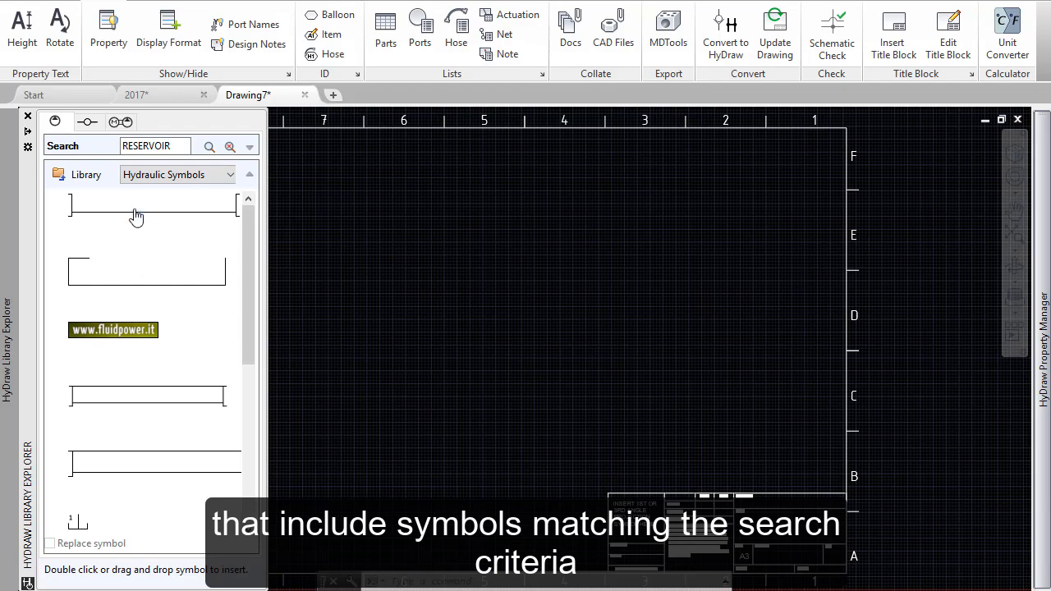
pyautogui.doubleClick(137, 216)
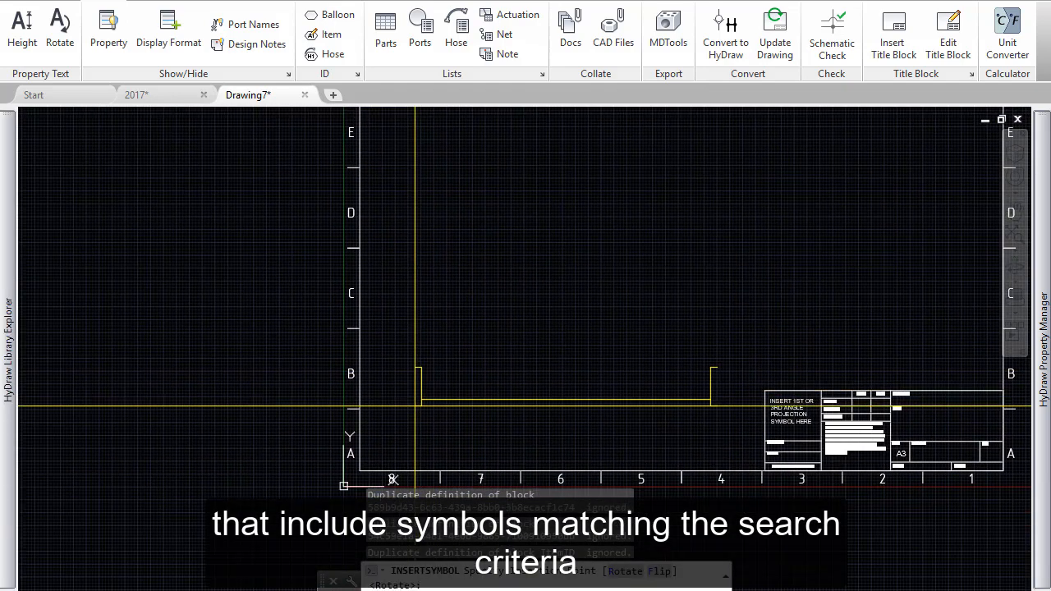
pyautogui.click(414, 405)
# Step: Search the hydraulic symbol library for PUMP%SINGLE
pyautogui.moveTo(6, 141)
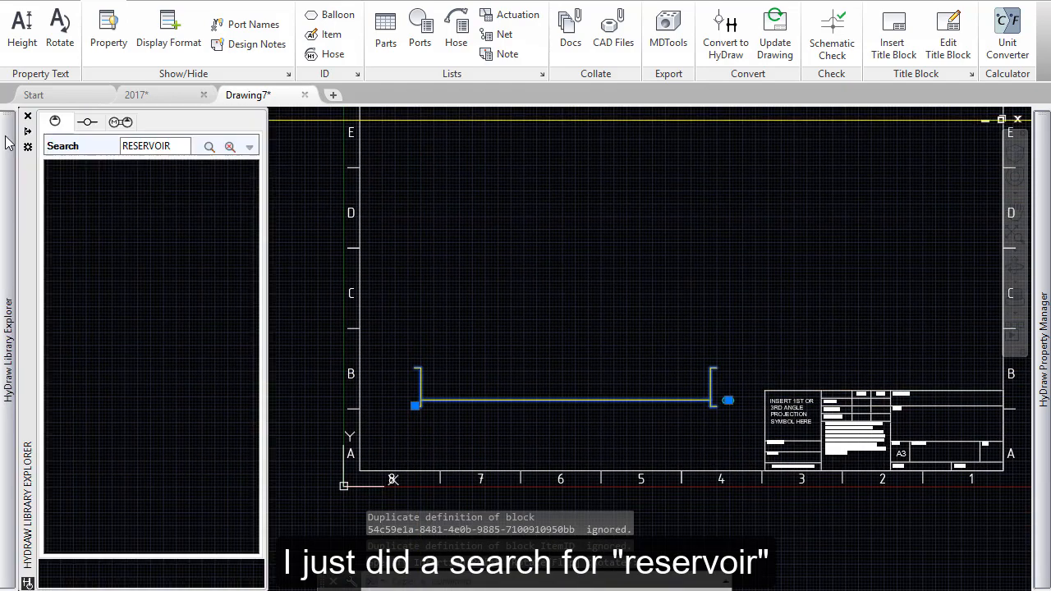
pyautogui.moveTo(177, 146); pyautogui.dragTo(111, 145)
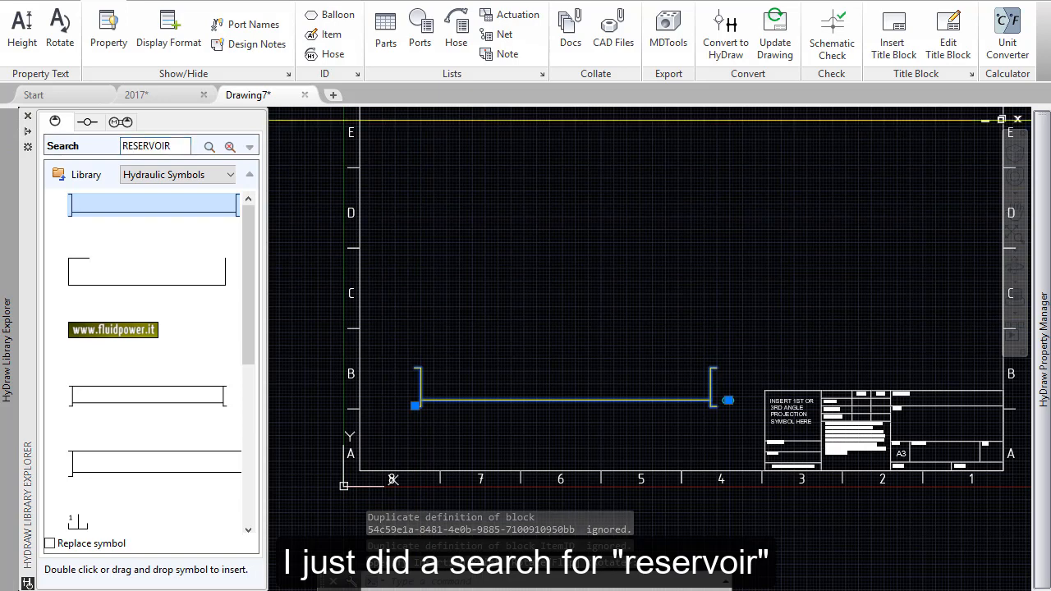
pyautogui.write('POUM')
pyautogui.moveTo(11, 154)
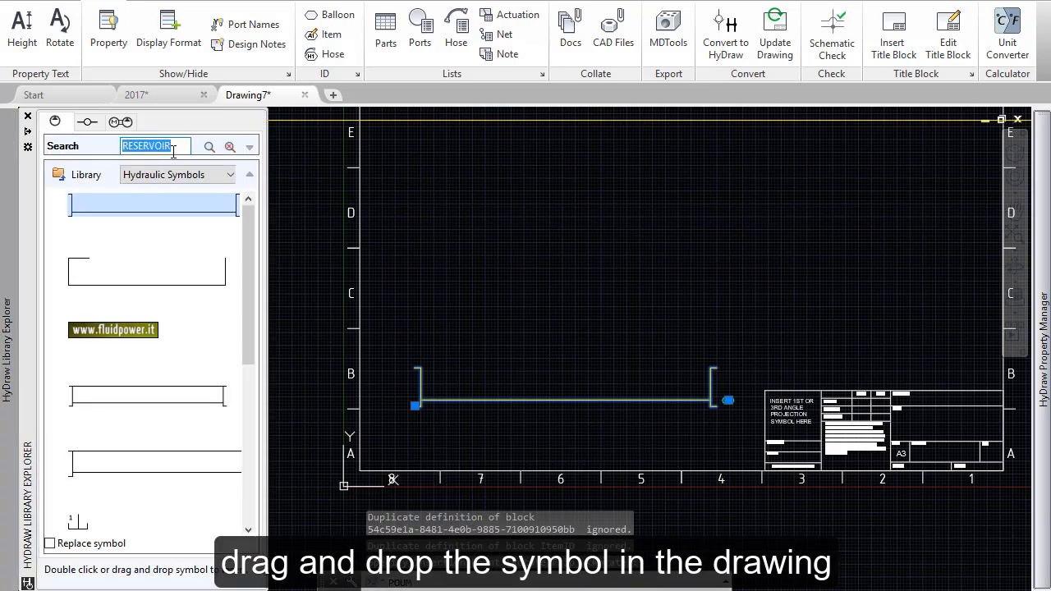
pyautogui.write('PUMP%')
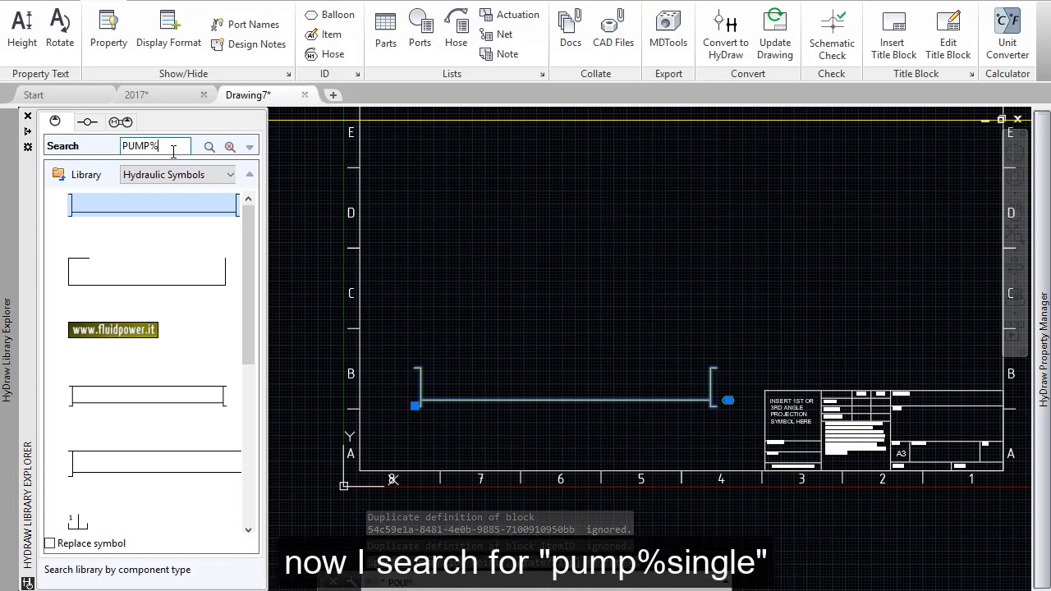
pyautogui.write('SINGLE')
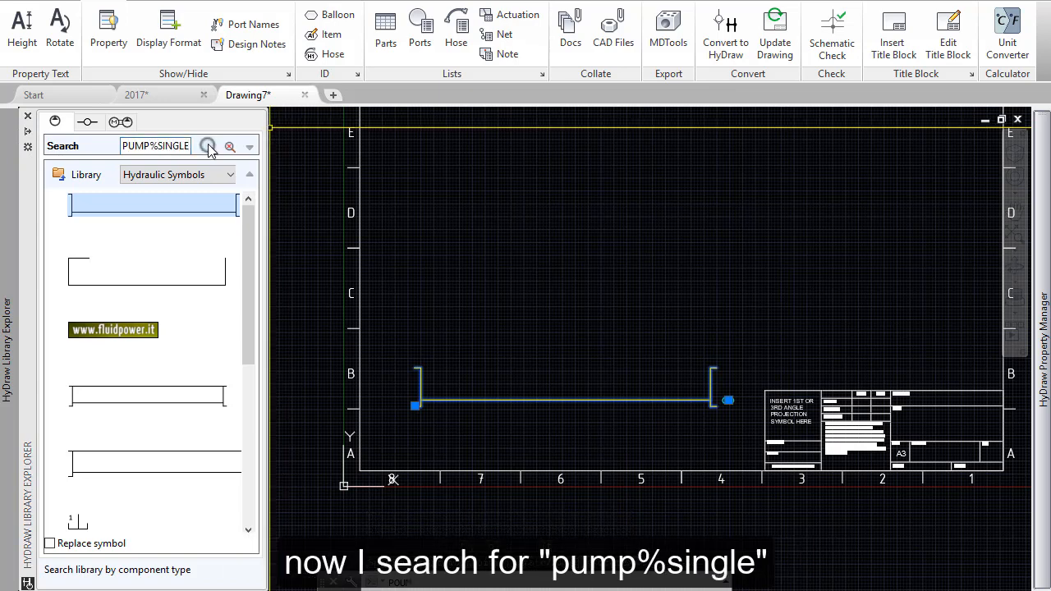
pyautogui.click(209, 148)
# Step: From the single fixed RH (CW) Rotation pumps, insert the second symbol, with only P and S ports, above the reservoir
pyautogui.click(55, 198)
pyautogui.click(71, 213)
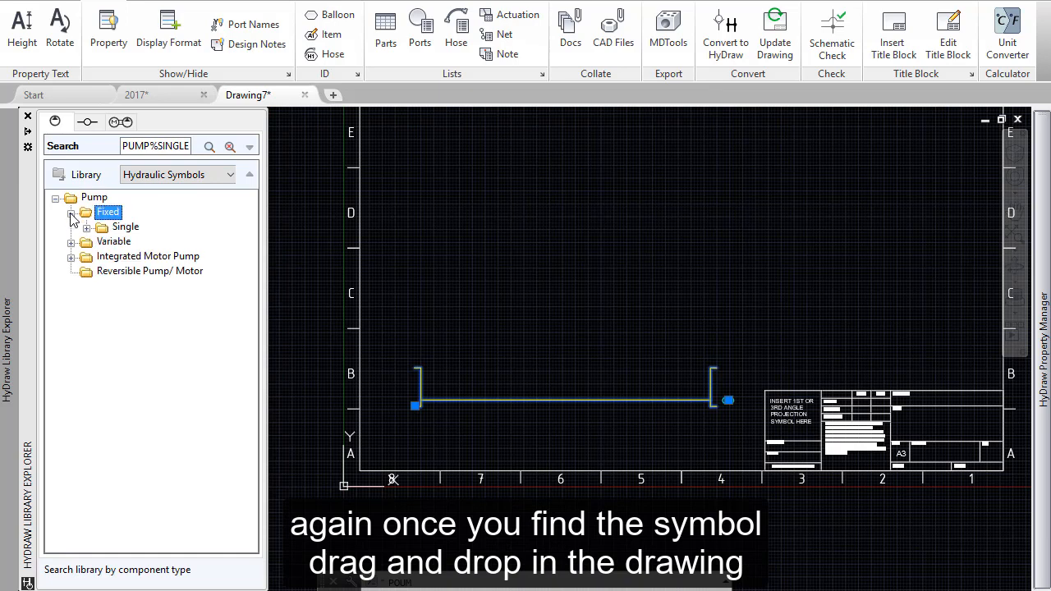
pyautogui.click(88, 229)
pyautogui.doubleClick(156, 243)
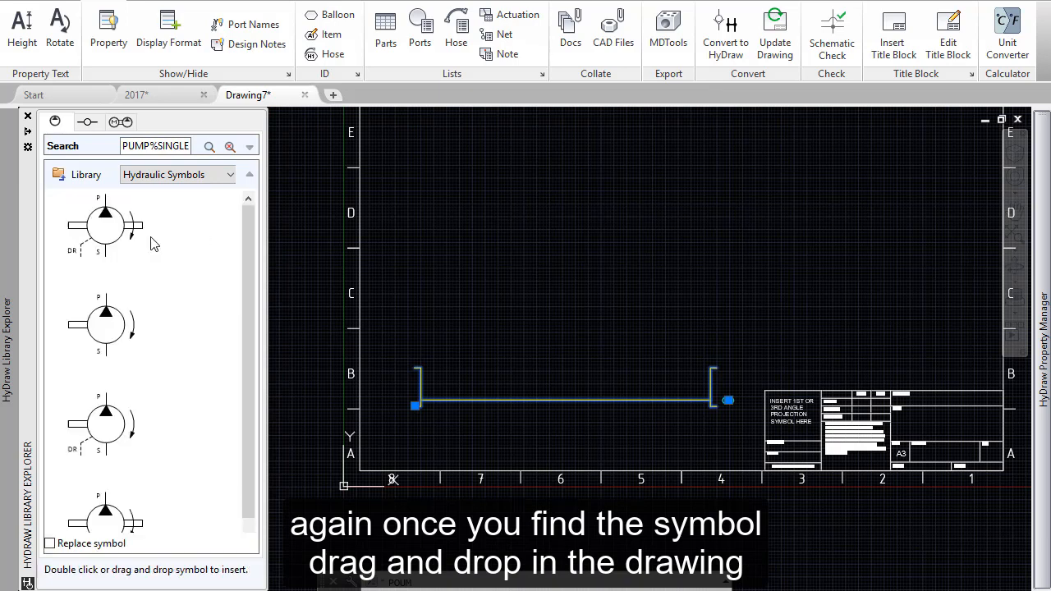
pyautogui.moveTo(104, 308)
pyautogui.mouseDown()
pyautogui.moveTo(540, 270)
pyautogui.moveTo(521, 291)
pyautogui.mouseUp()
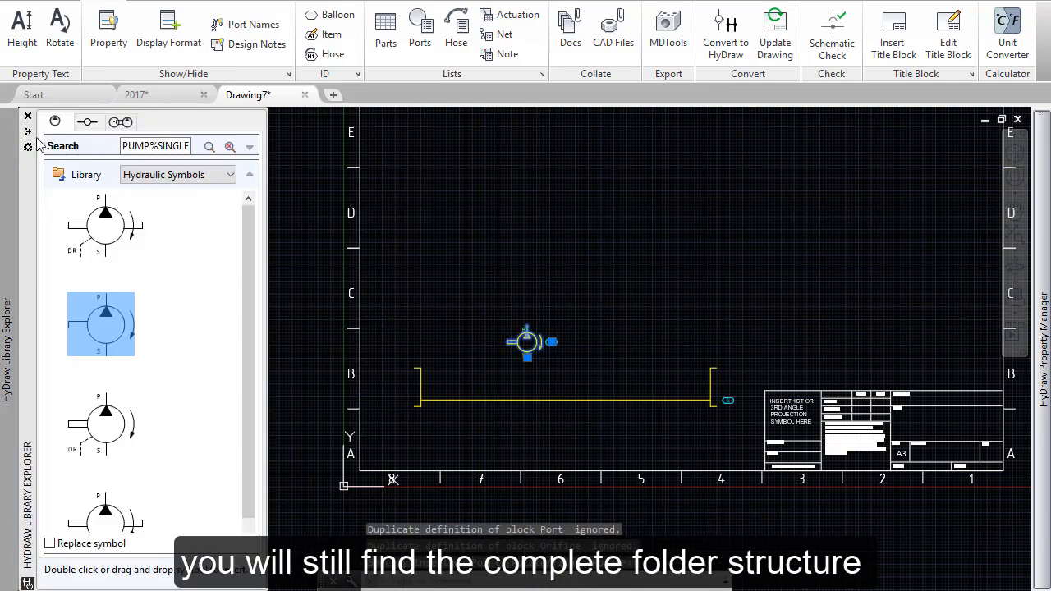
# Step: Return to the library's folder structure and clear the pump search to browse all symbol folders
pyautogui.click(61, 176)
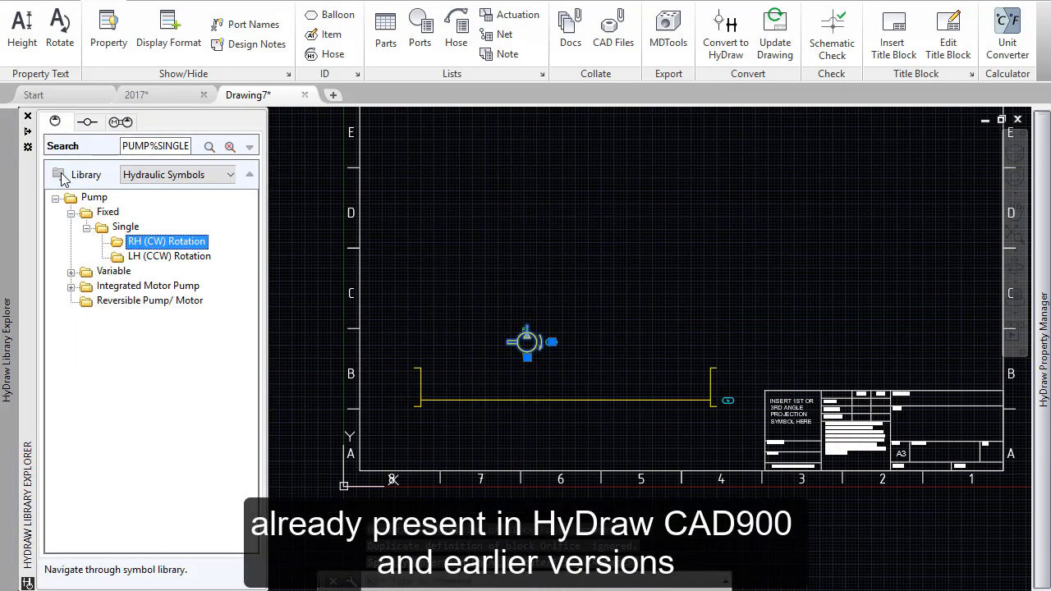
pyautogui.click(230, 146)
pyautogui.scroll(-4, 252, 229)
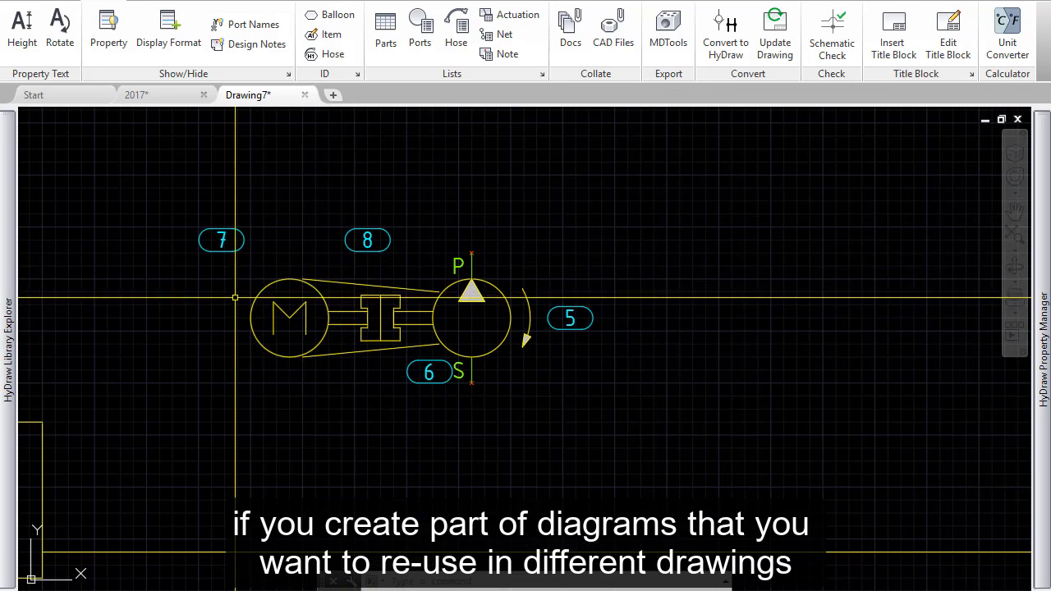
# Step: Switch the library to sub-systems, collapse the Manifold Assemblies folder and select the Diagrams folder
pyautogui.moveTo(15, 147)
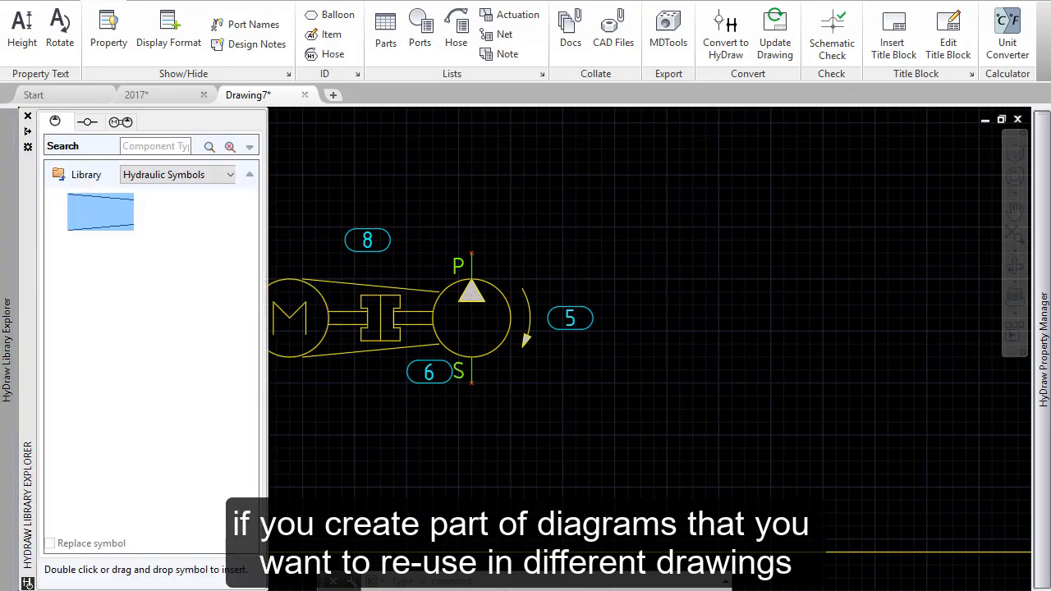
pyautogui.click(126, 122)
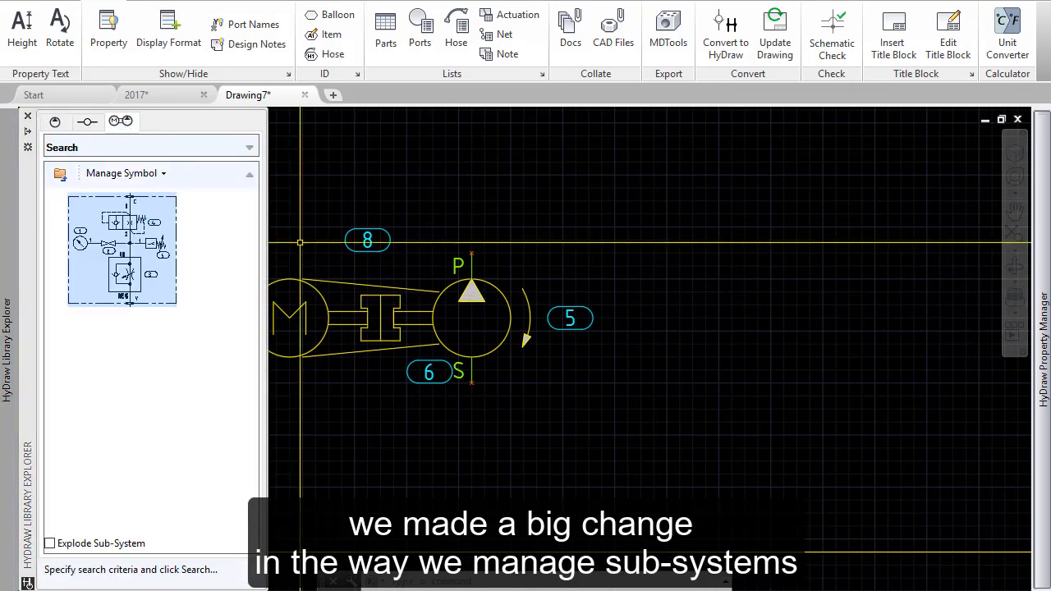
pyautogui.click(60, 175)
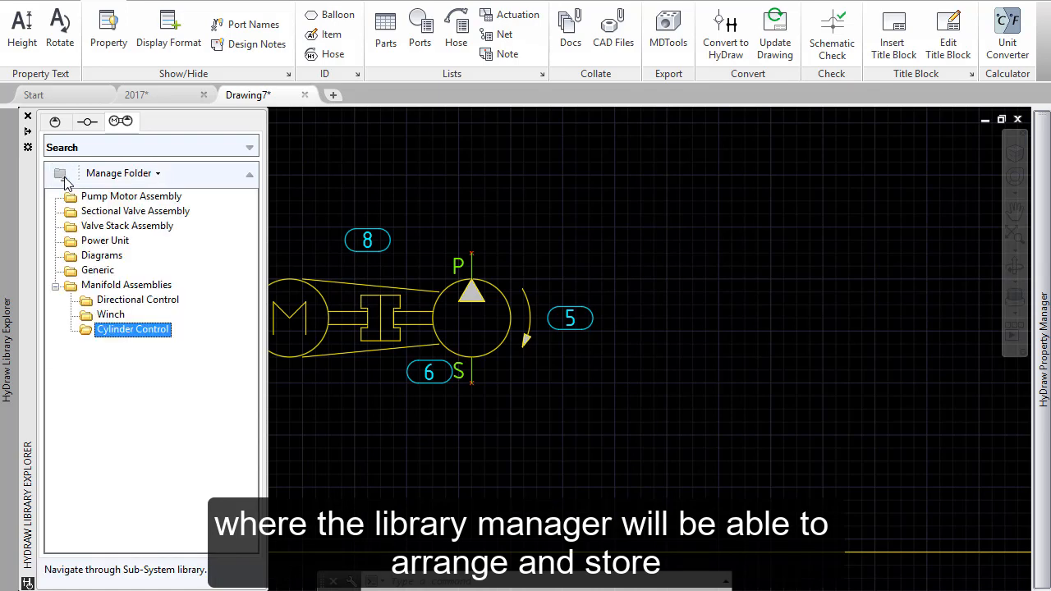
pyautogui.click(56, 287)
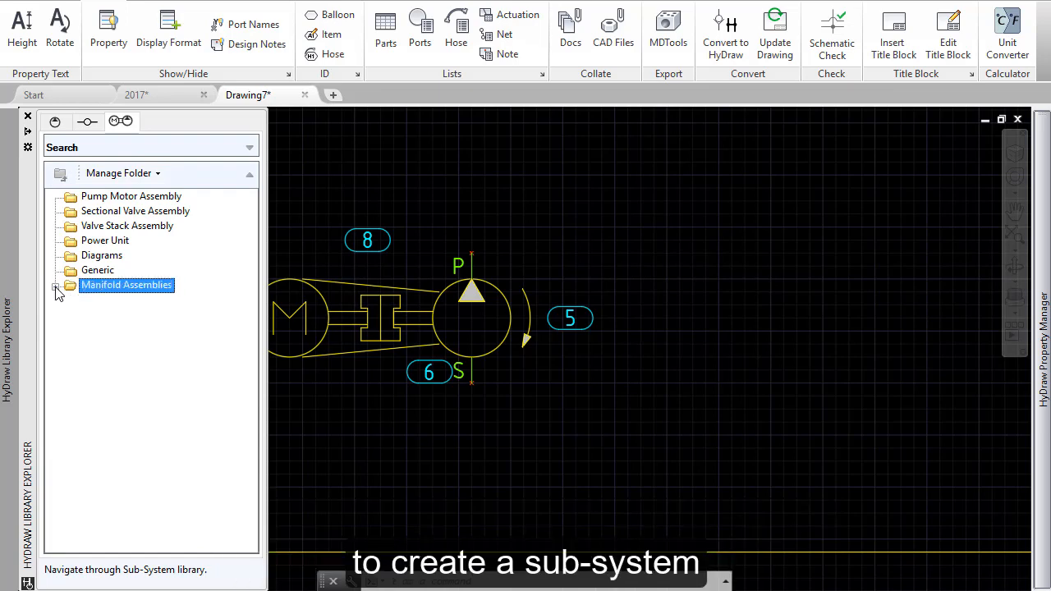
pyautogui.click(95, 257)
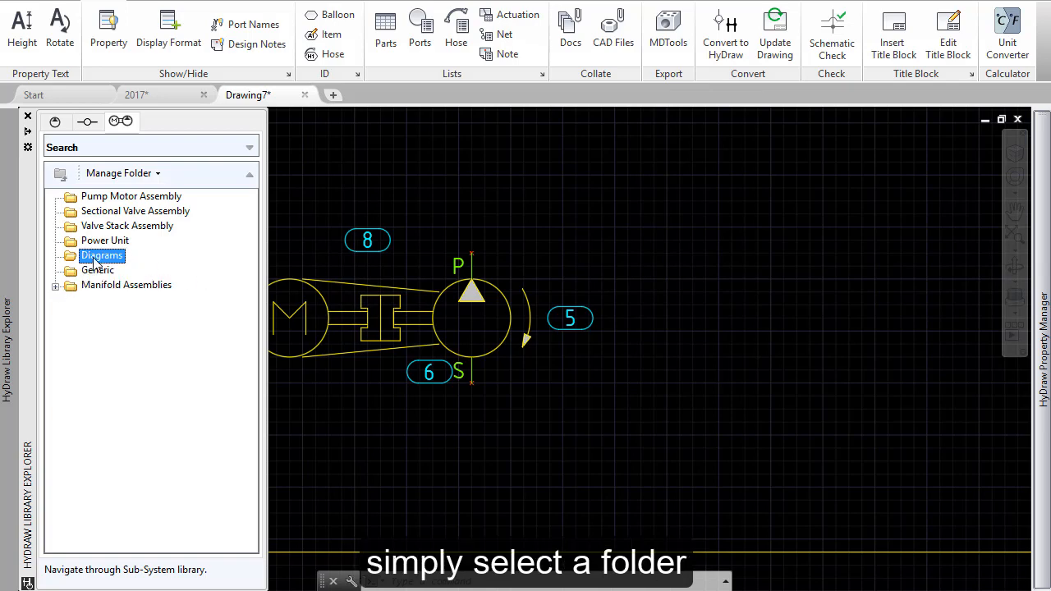
# Step: Start adding a new sub-system to the Diagrams folder from the motor, coupling, bellhousing and pump symbols with their item balloons
pyautogui.click(142, 388)
pyautogui.rightClick(141, 387)
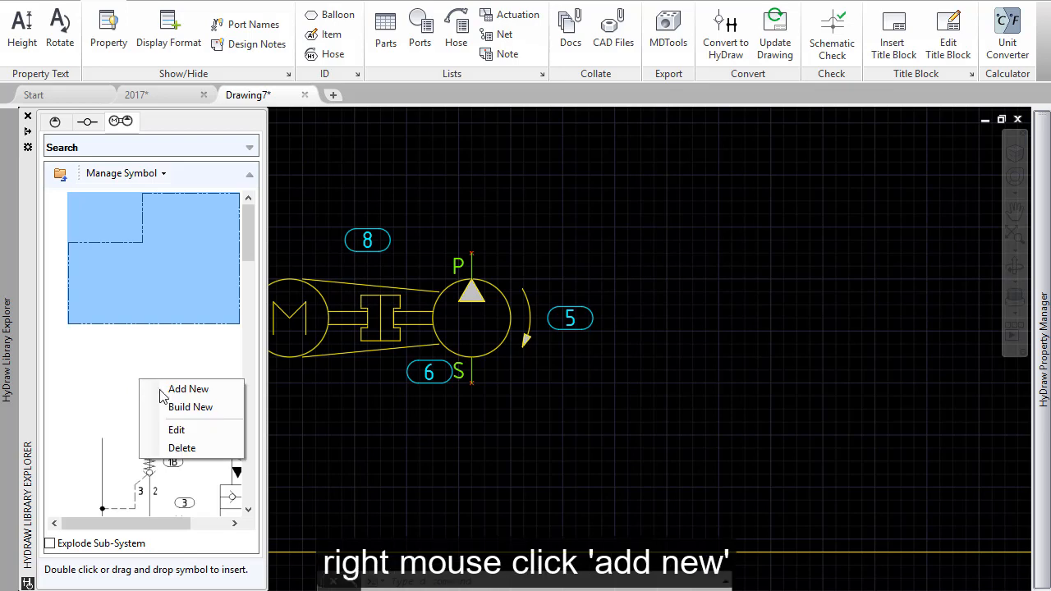
pyautogui.click(176, 390)
pyautogui.moveTo(567, 444); pyautogui.dragTo(877, 429, button='middle')
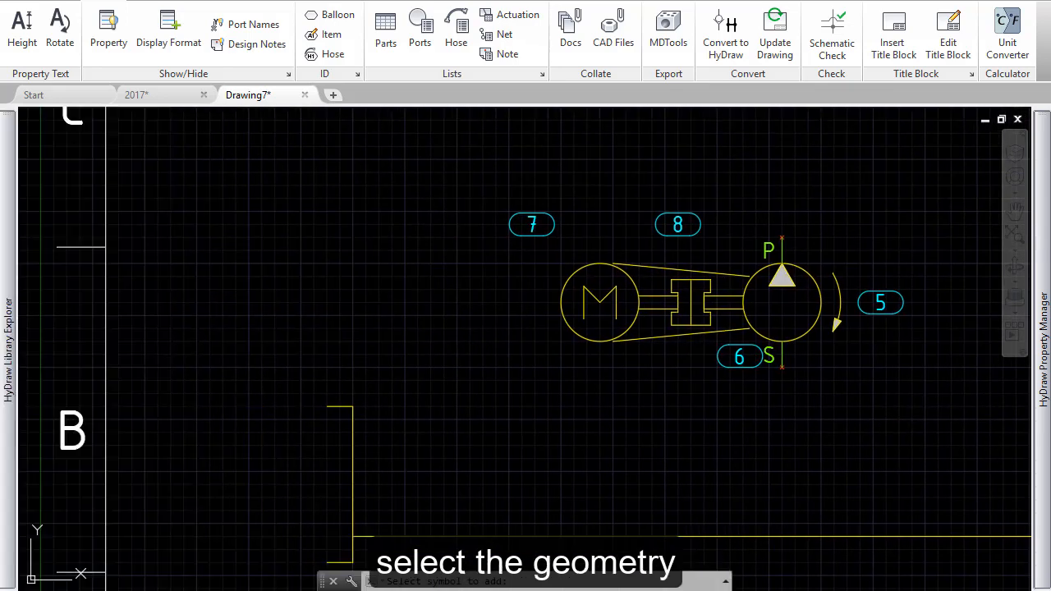
pyautogui.click(987, 406)
pyautogui.click(482, 182)
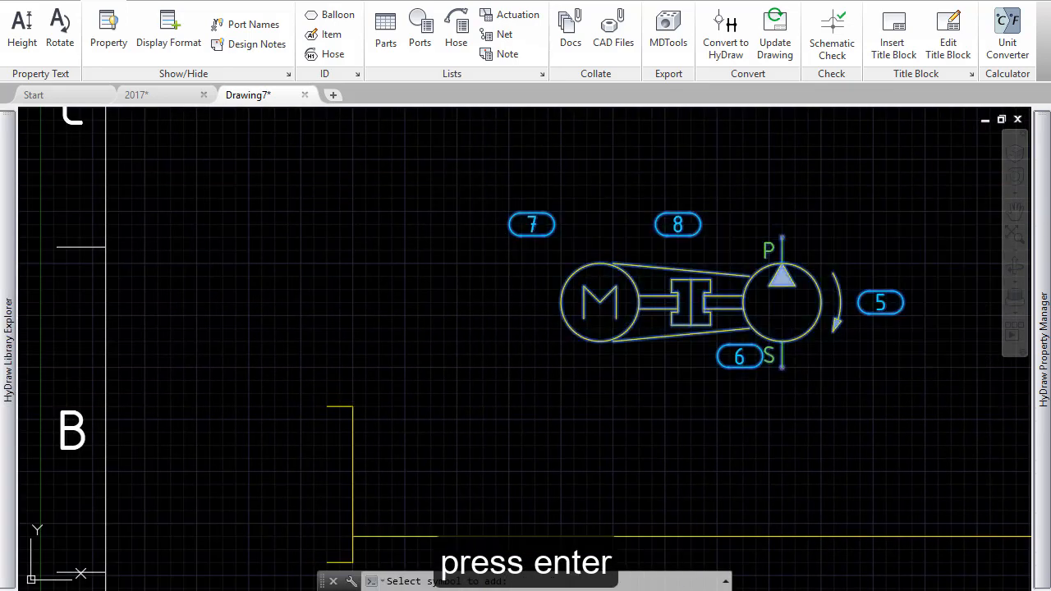
pyautogui.press('Return')
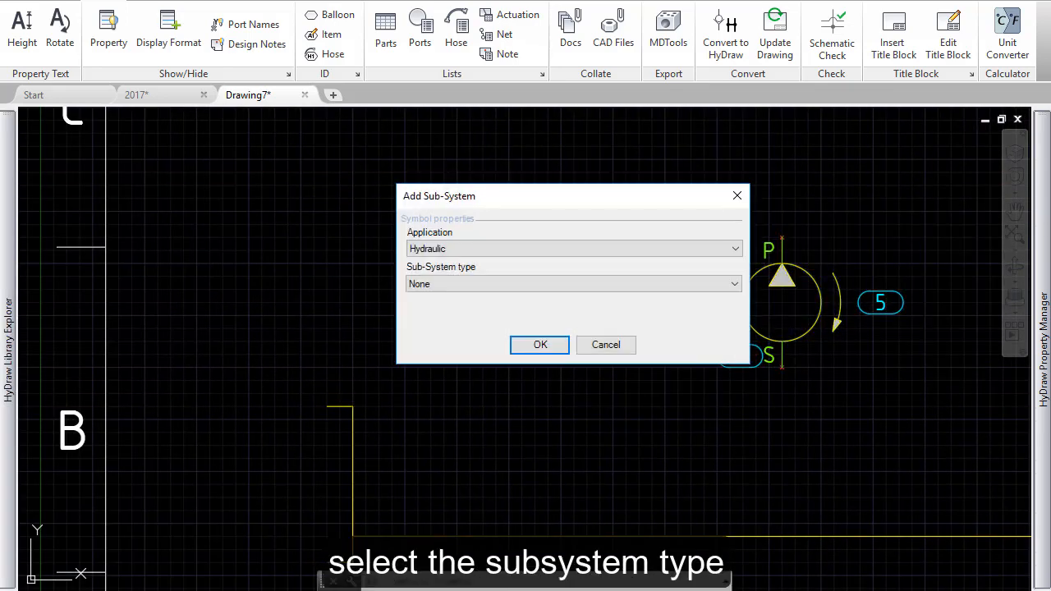
# Step: Set the sub-system type to GRUPPO MOTOPOMPA and add the motor-pump assembly to the library
pyautogui.click(455, 284)
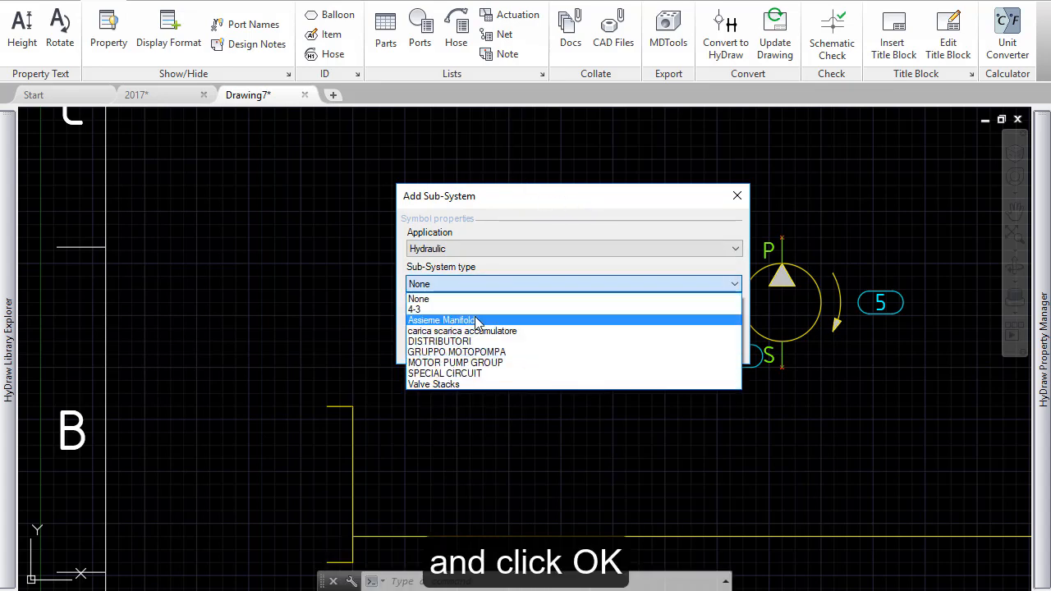
pyautogui.click(457, 352)
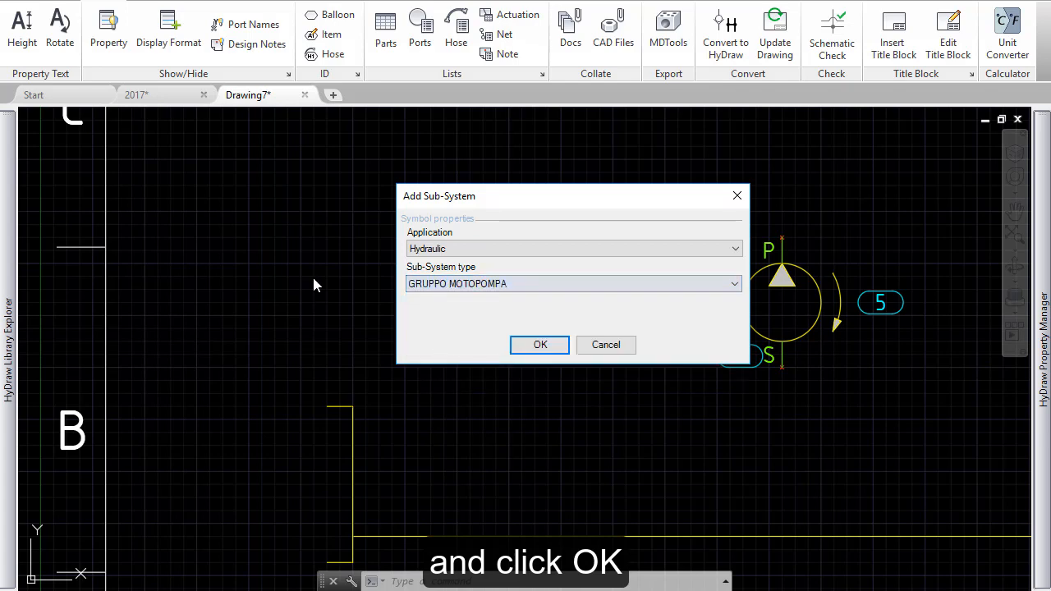
pyautogui.click(540, 345)
pyautogui.scroll(3, 773, 359)
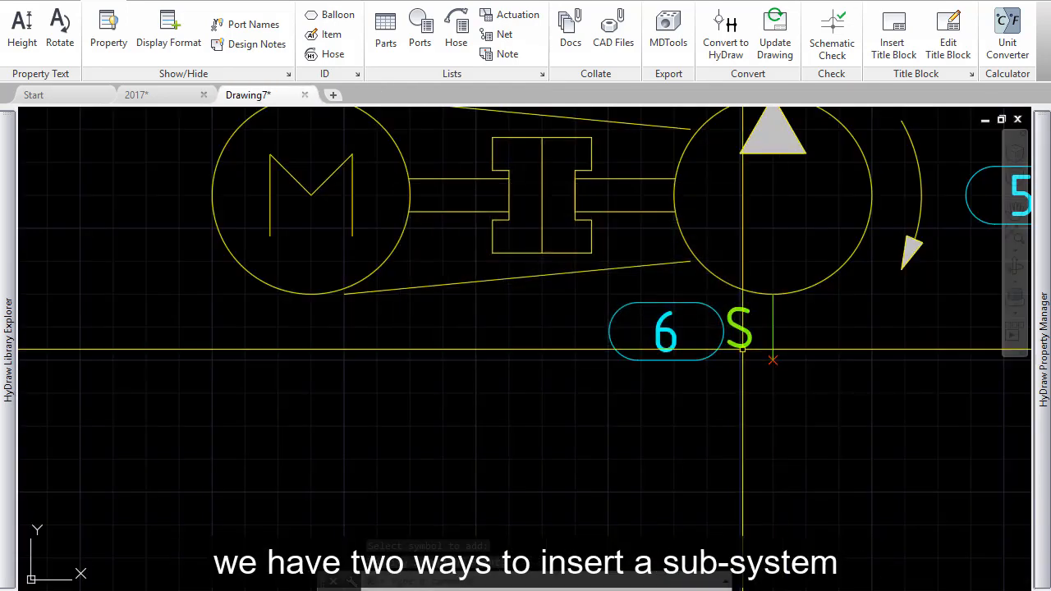
# Step: Insert the motor-pump sub-system from the Diagrams folder below the existing assembly with Explode Sub-System enabled
pyautogui.moveTo(20, 150)
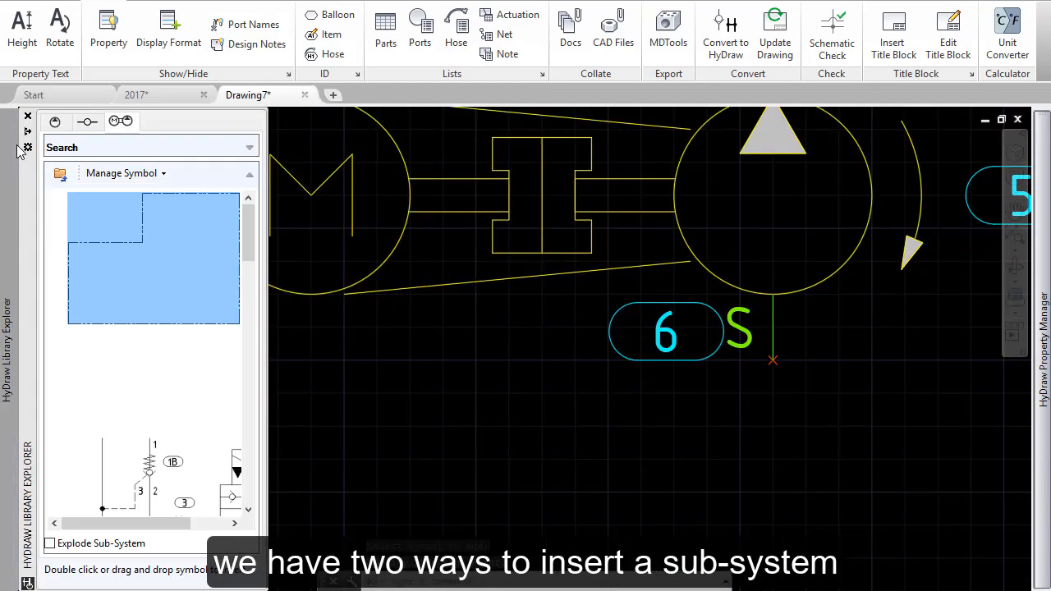
pyautogui.click(60, 174)
pyautogui.doubleClick(109, 261)
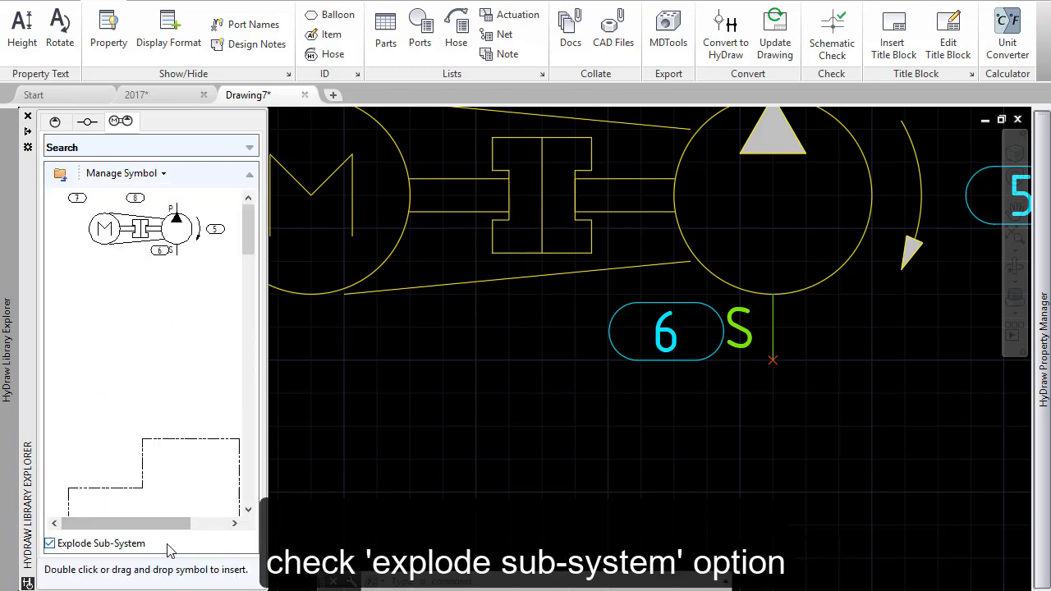
pyautogui.doubleClick(162, 233)
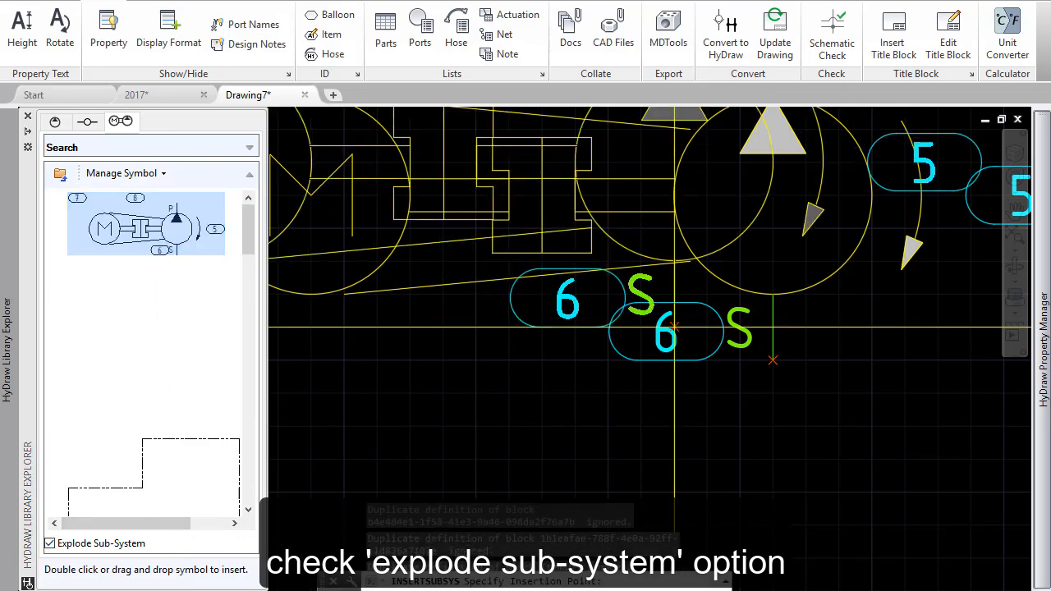
pyautogui.scroll(-8, 661, 315)
pyautogui.moveTo(817, 308); pyautogui.dragTo(535, 371, button='middle')
pyautogui.click(679, 268)
pyautogui.scroll(6, 679, 269)
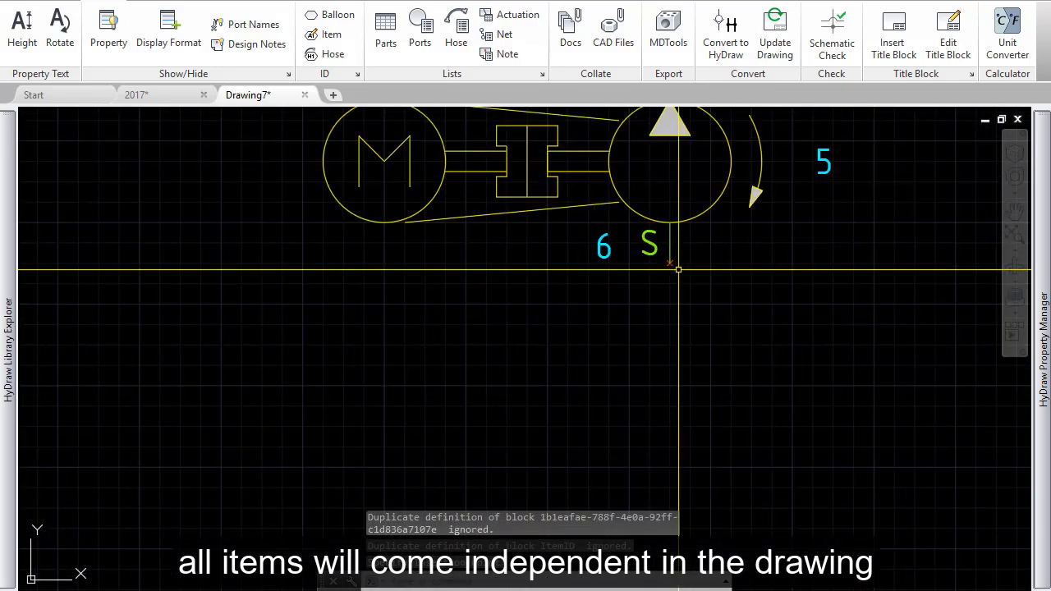
# Step: Select individual symbols of the inserted motor-pump group to check whether they are independent items, and clear the selection
pyautogui.click(671, 238)
pyautogui.click(673, 231)
pyautogui.moveTo(609, 226); pyautogui.dragTo(657, 519, button='middle')
pyautogui.scroll(2, 657, 518)
pyautogui.press('Escape')
pyautogui.press('Escape')
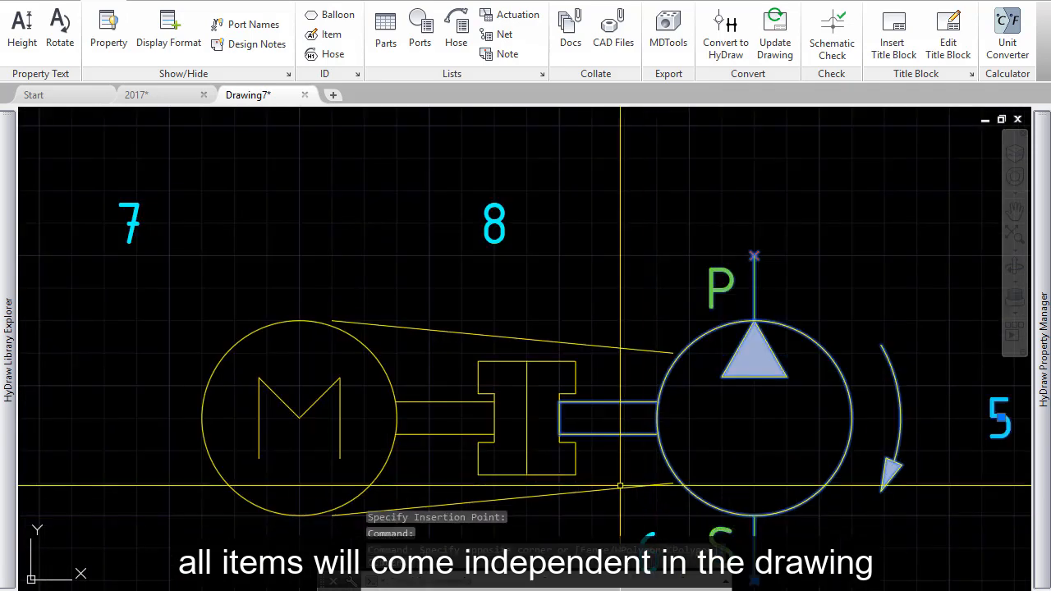
# Step: Open the Cylinder Control folder under Manifold Assemblies in the sub-system library and select its cylinder control manifold
pyautogui.moveTo(6, 173)
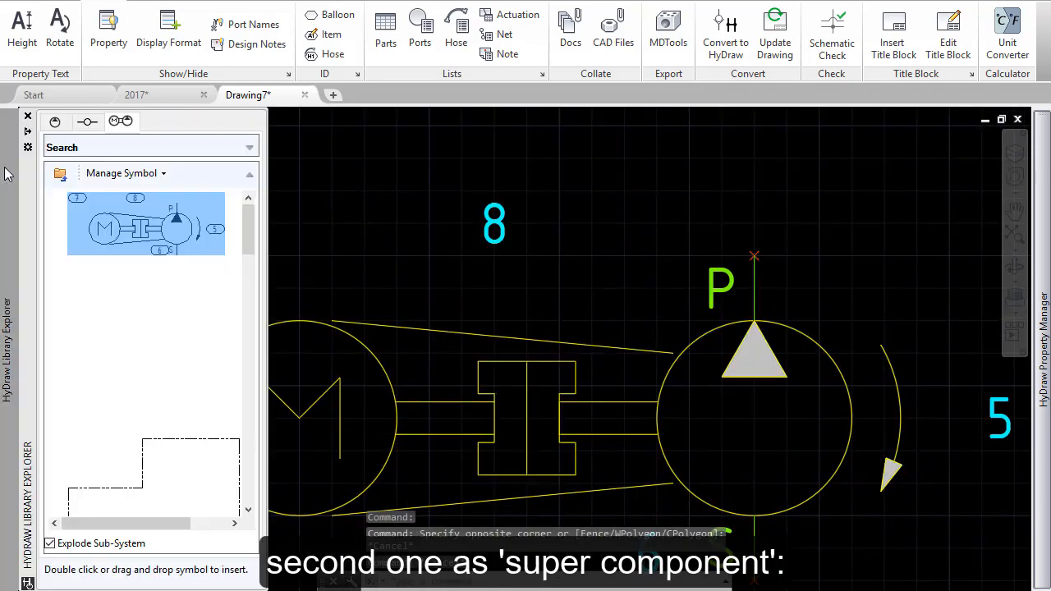
pyautogui.click(59, 174)
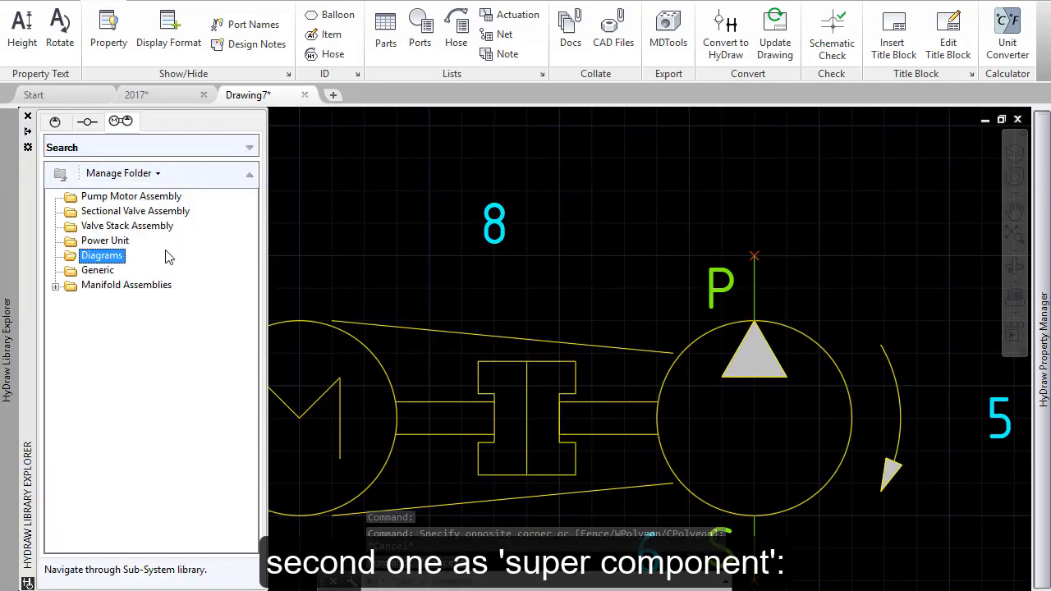
pyautogui.click(93, 286)
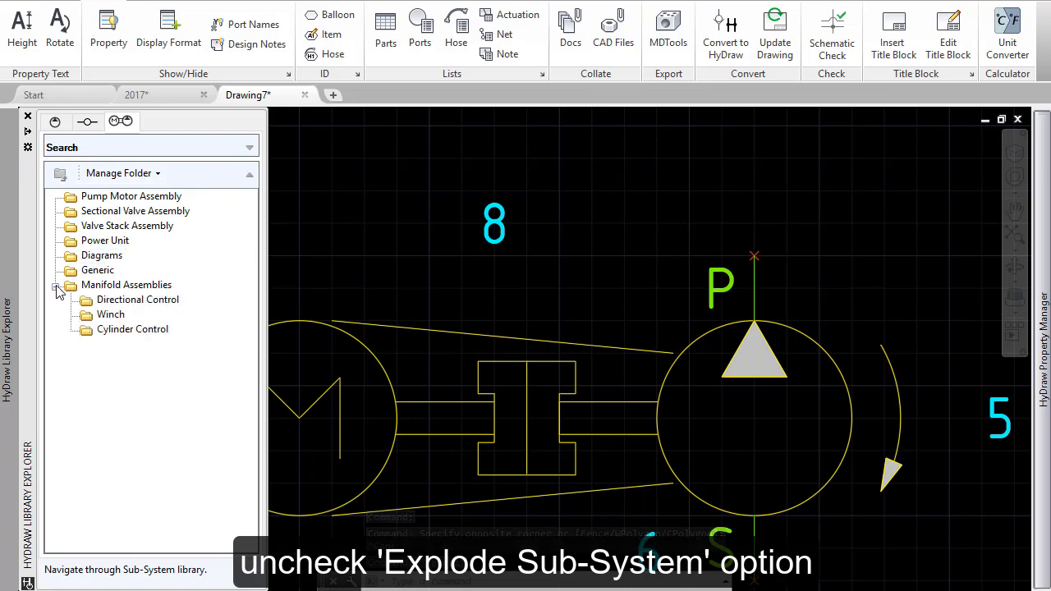
pyautogui.doubleClick(122, 330)
pyautogui.click(122, 271)
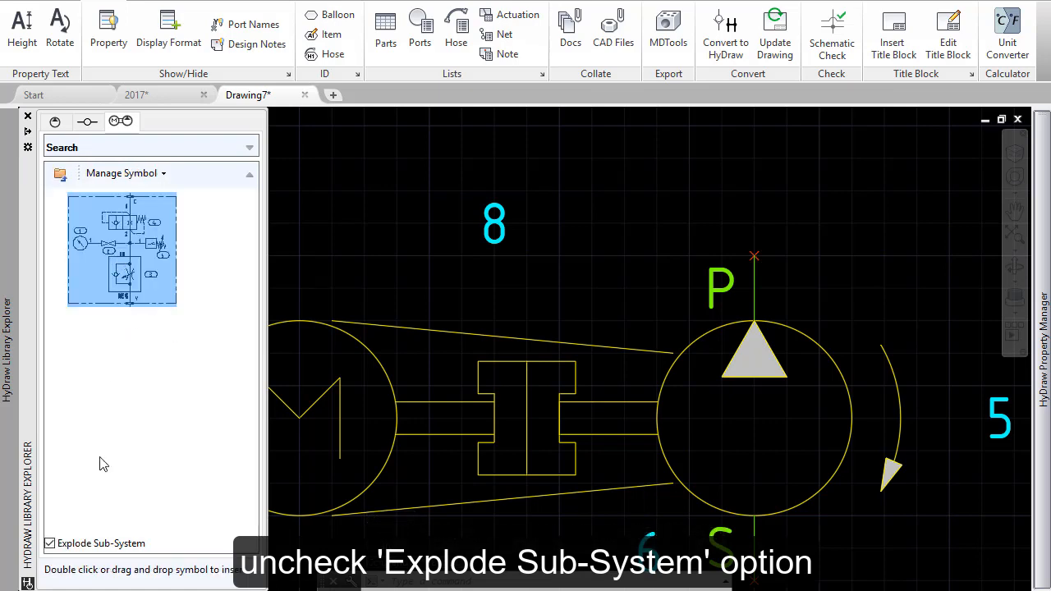
# Step: Insert the cylinder control manifold as a single super component with Explode Sub-System disabled
pyautogui.click(49, 544)
pyautogui.doubleClick(122, 249)
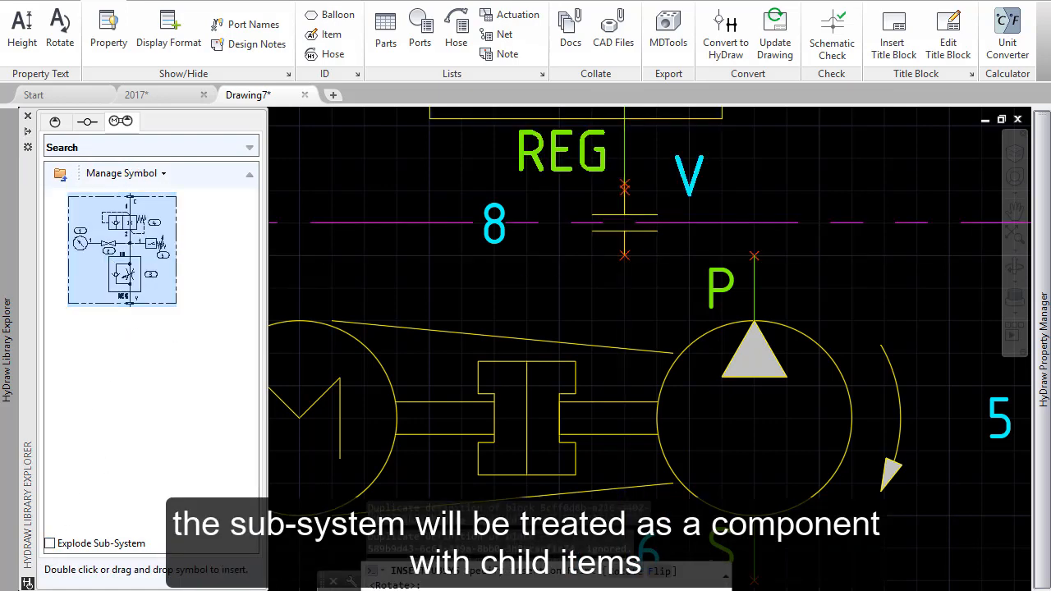
pyautogui.click(673, 427)
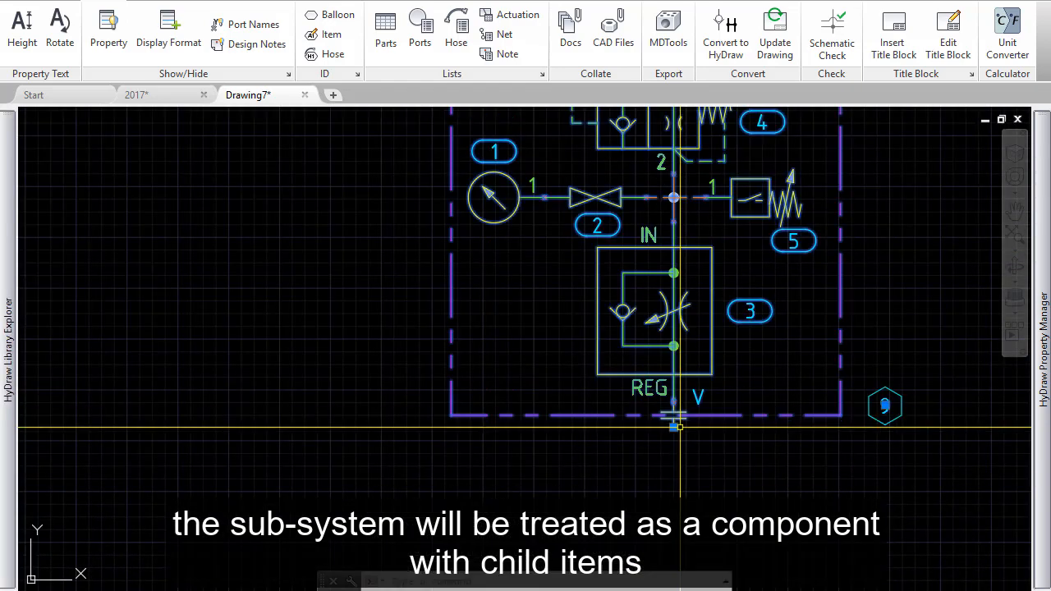
pyautogui.moveTo(821, 275); pyautogui.dragTo(790, 391, button='middle')
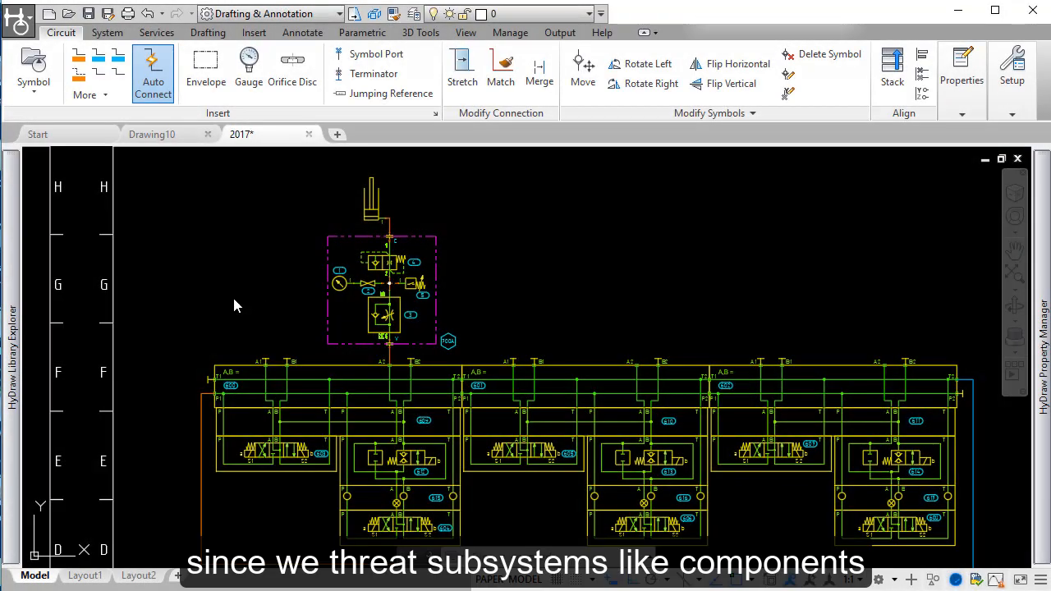
# Step: Search the sub-system library of the 2017 drawing for model code cc
pyautogui.moveTo(13, 200)
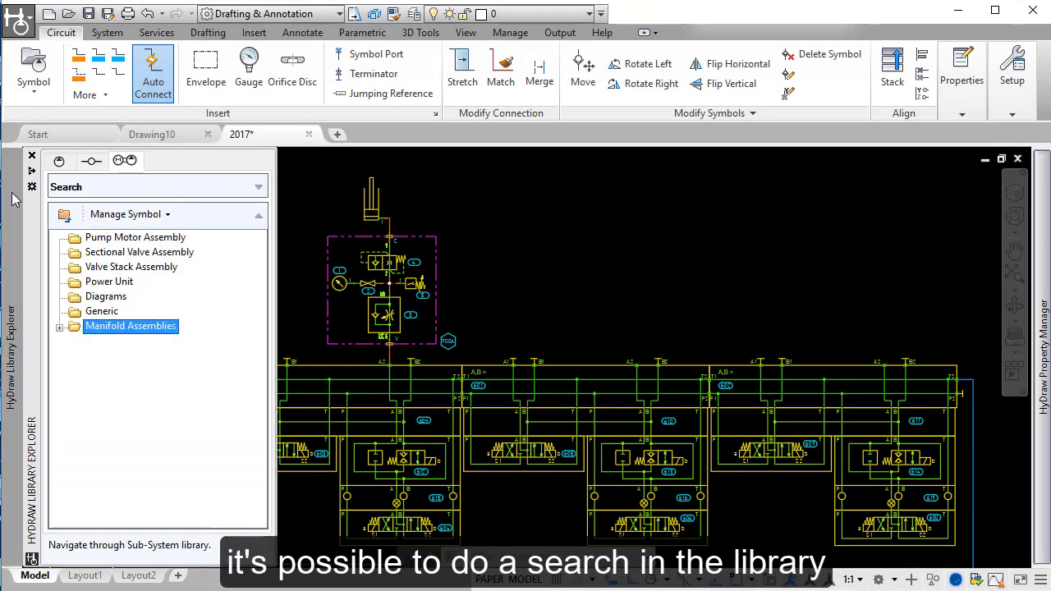
pyautogui.click(258, 188)
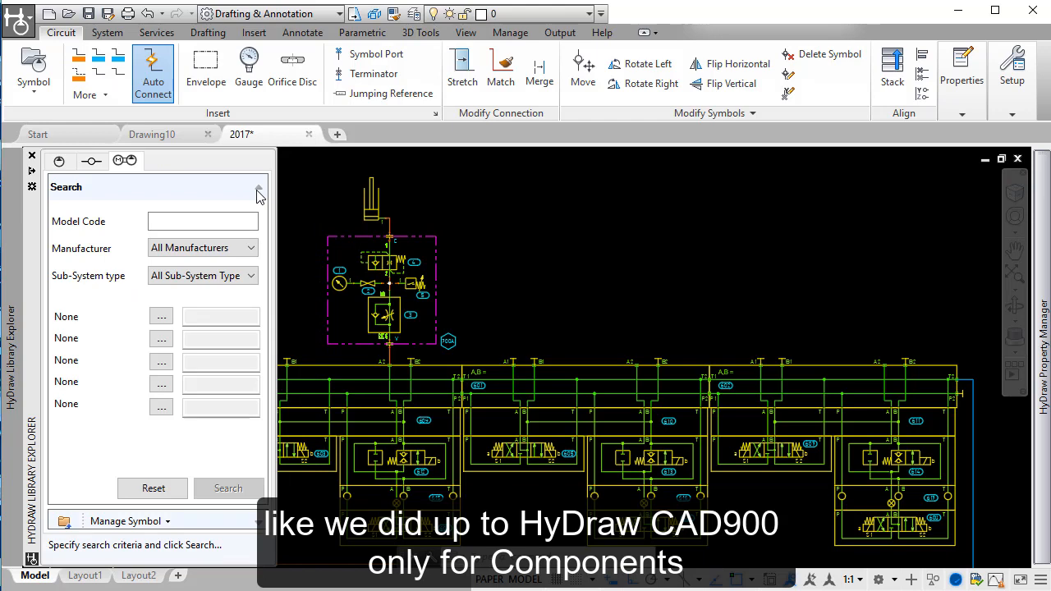
pyautogui.click(184, 217)
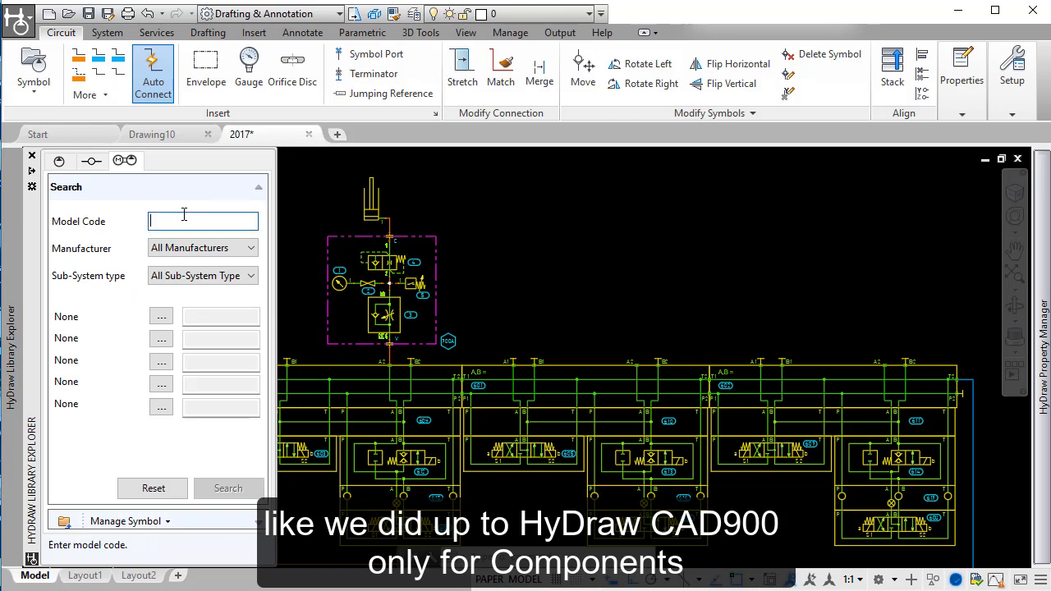
pyautogui.write('cc')
pyautogui.click(237, 489)
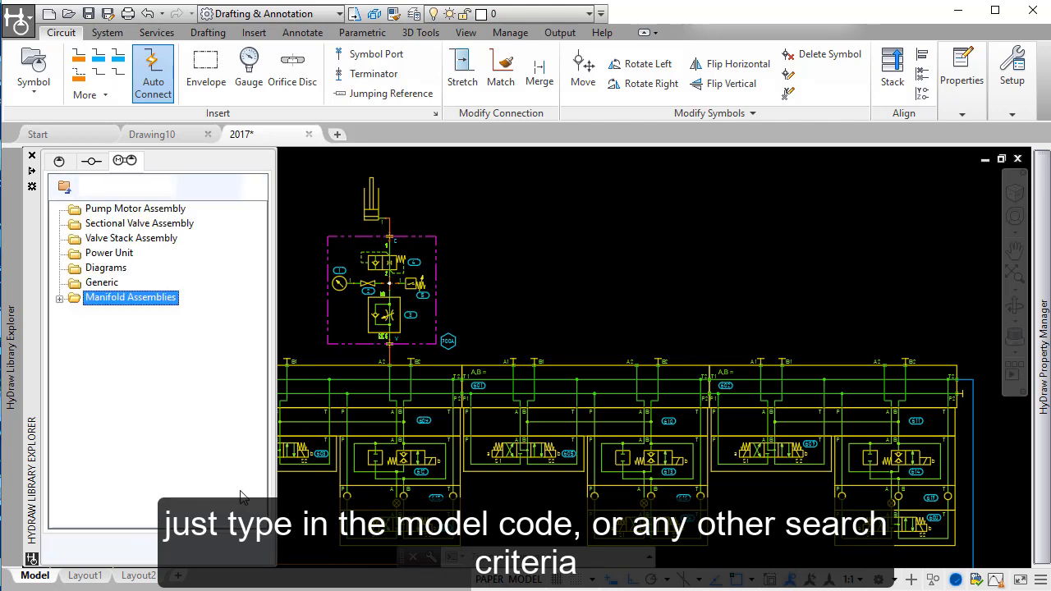
# Step: Insert the unexploded CCM001 sub-system from the search results above port A2 of manifold section 601, aligned vertically with the port
pyautogui.click(94, 243)
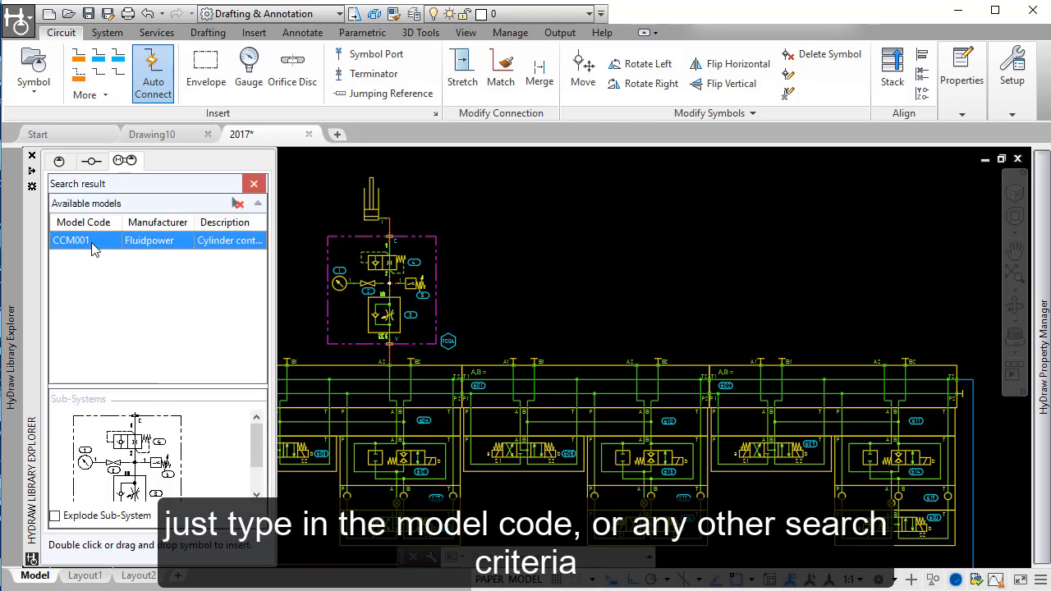
pyautogui.moveTo(186, 387); pyautogui.dragTo(189, 318)
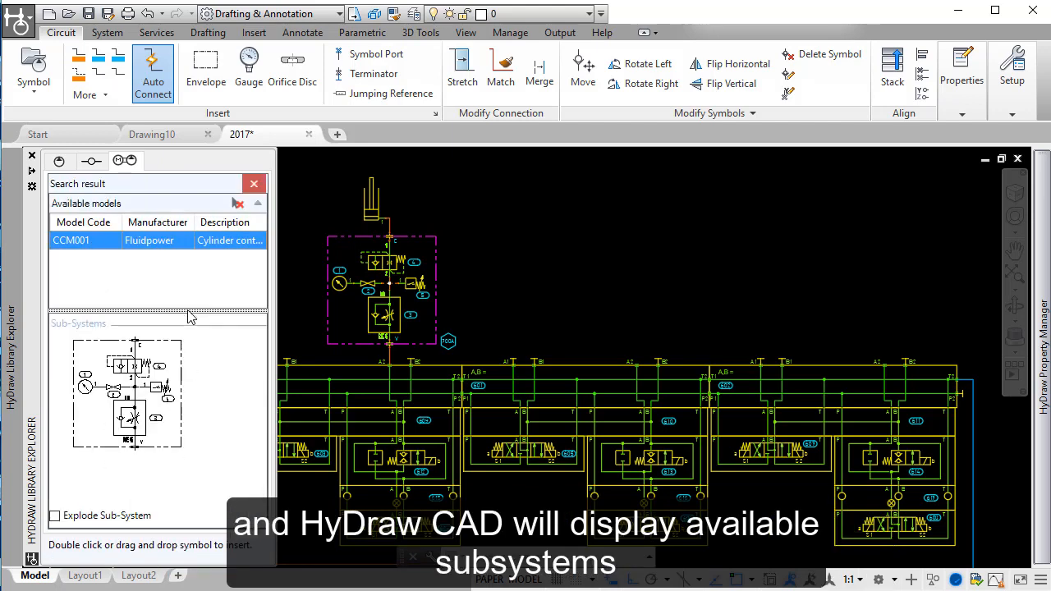
pyautogui.click(127, 401)
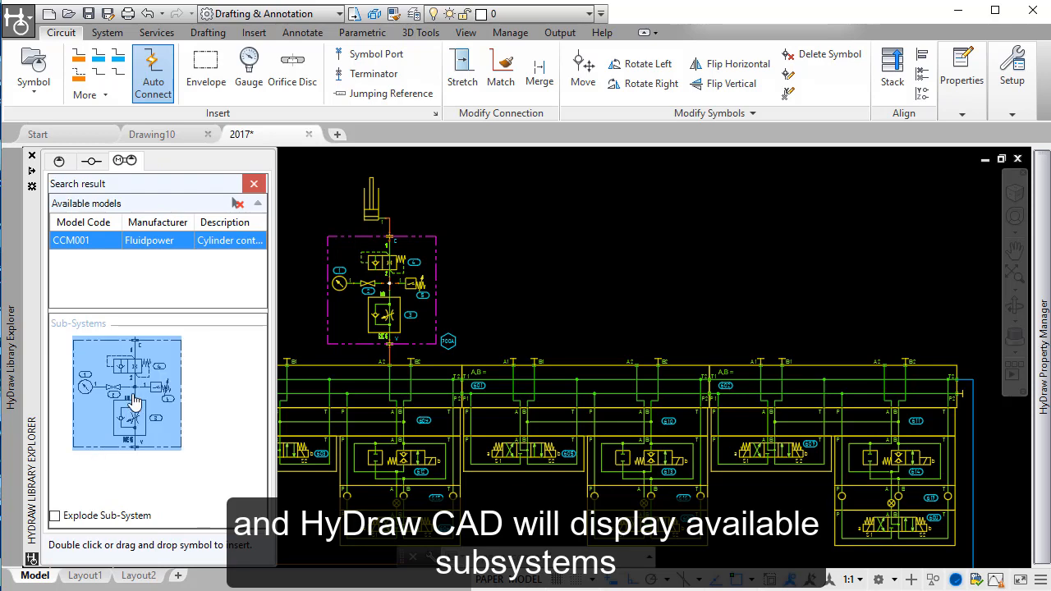
pyautogui.moveTo(135, 402)
pyautogui.mouseDown()
pyautogui.moveTo(290, 357)
pyautogui.moveTo(297, 283)
pyautogui.mouseUp()
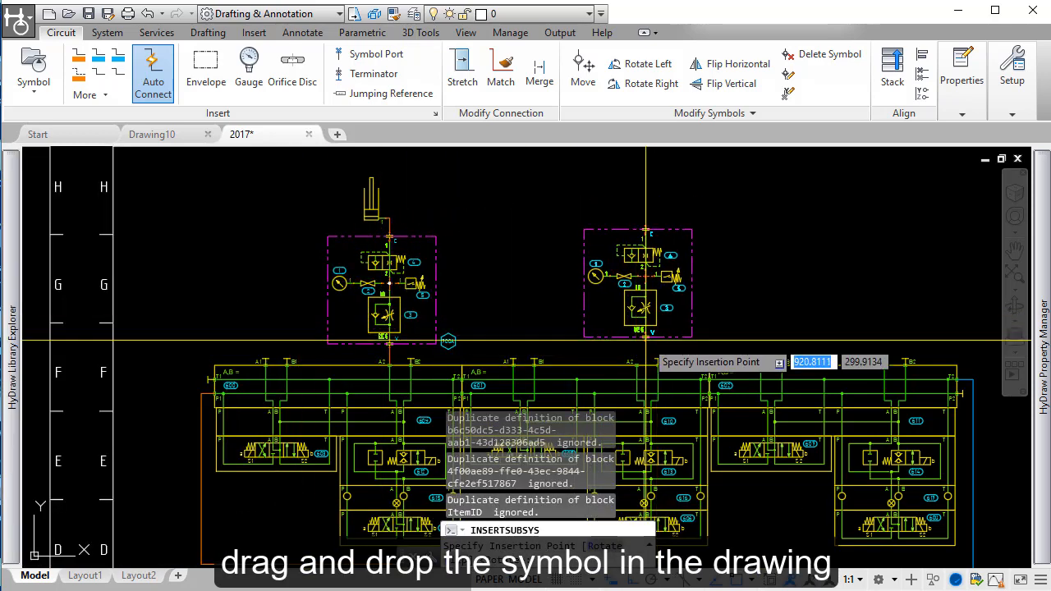
pyautogui.scroll(4, 647, 341)
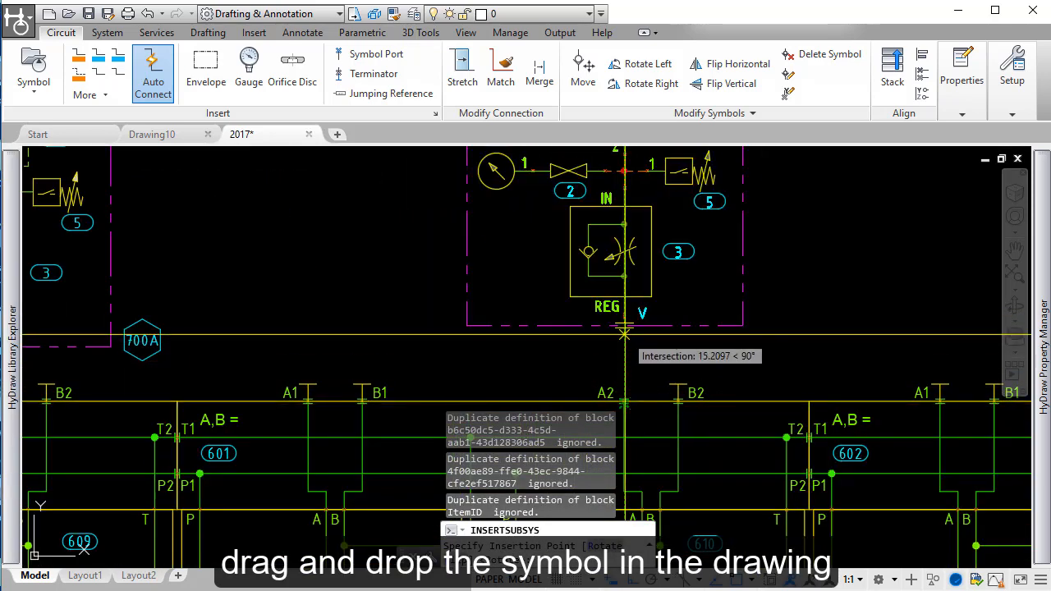
pyautogui.click(624, 348)
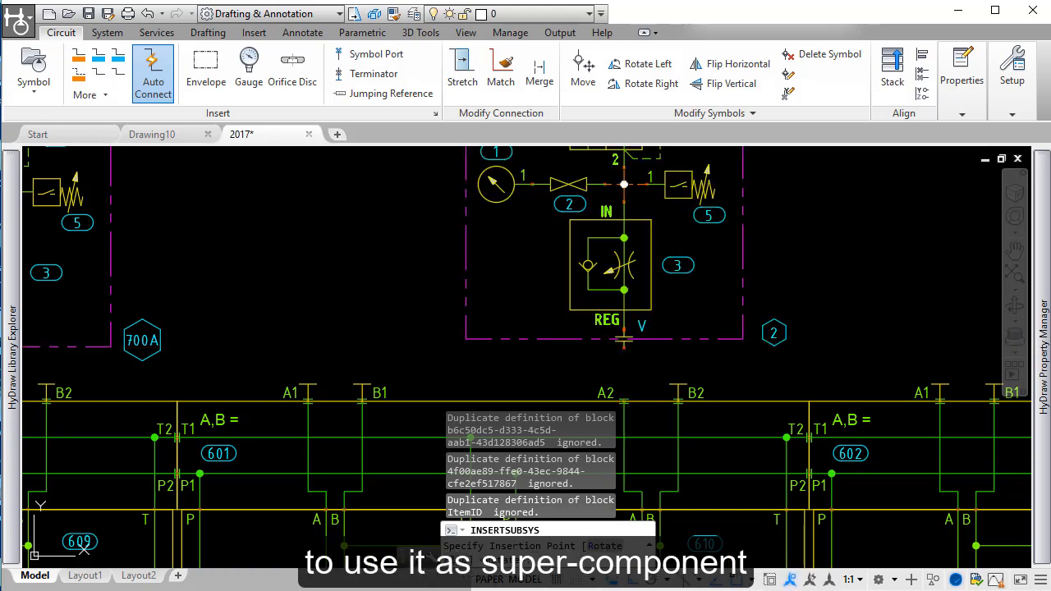
# Step: Place another CCM001 sub-system above port A2 of manifold section 602, aligned vertically with the port
pyautogui.scroll(-4, 625, 347)
pyautogui.scroll(4, 857, 345)
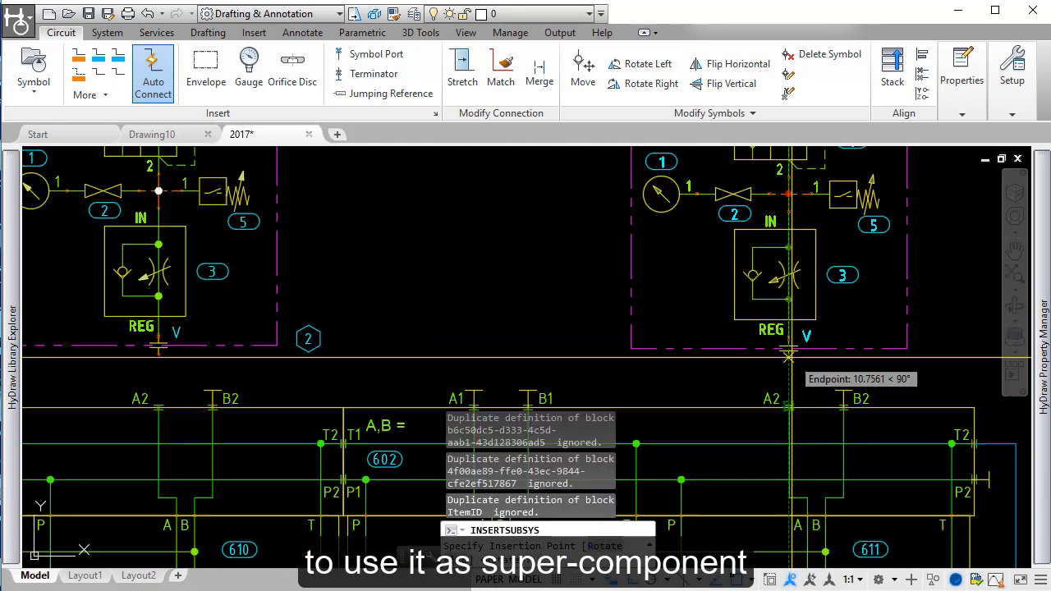
pyautogui.click(789, 347)
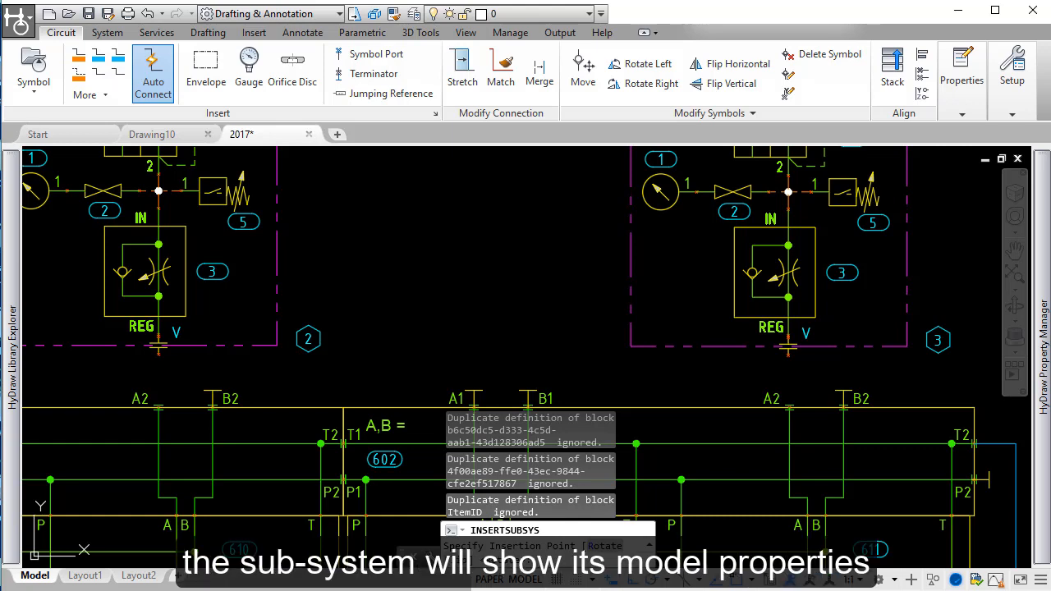
# Step: View the model properties of the CCM001 sub-system with item ID 3 and open it for in-place editing with all nested objects
pyautogui.moveTo(1039, 195)
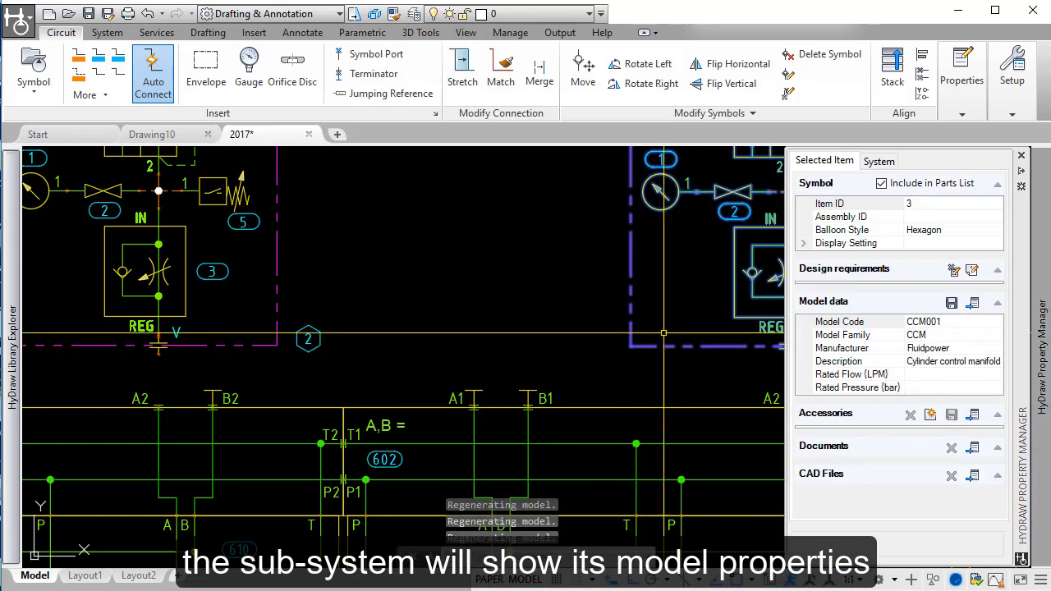
pyautogui.moveTo(644, 294); pyautogui.dragTo(434, 330, button='middle')
pyautogui.rightClick(598, 294)
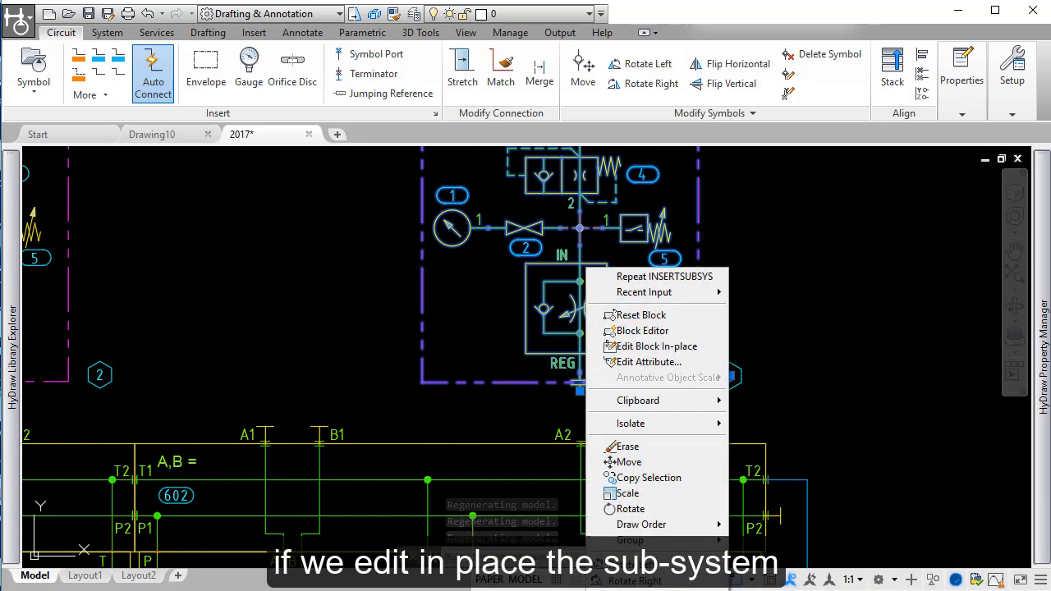
pyautogui.click(656, 346)
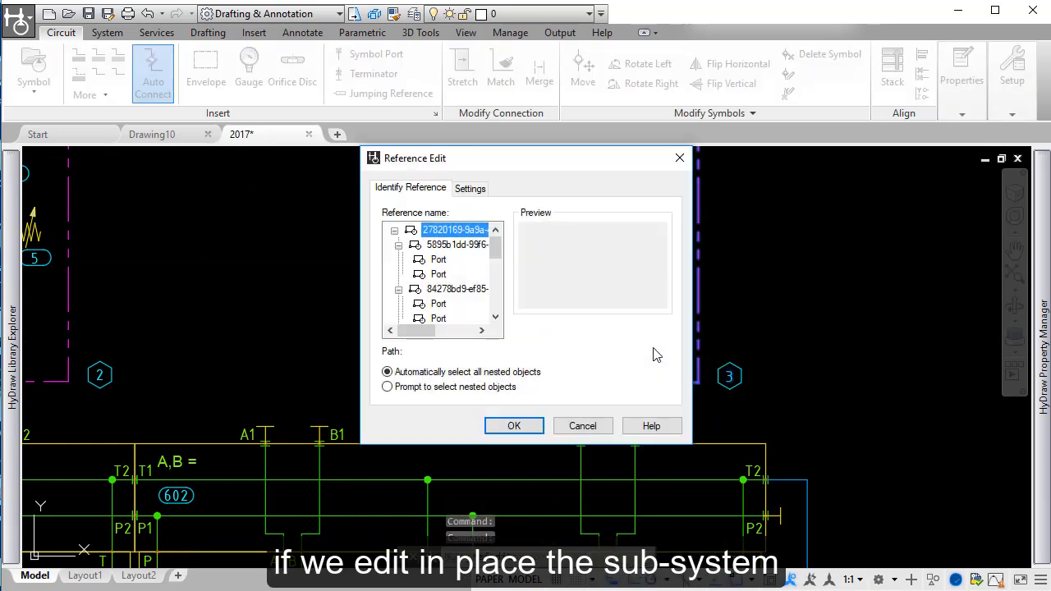
pyautogui.click(514, 426)
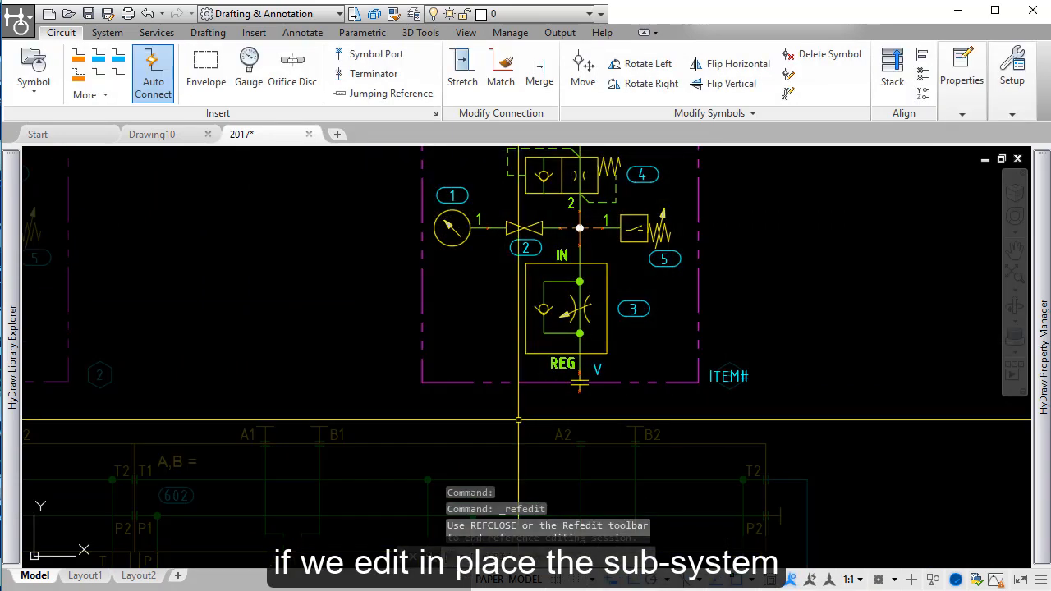
# Step: Examine the child items 3, 2 and 4 of the sub-system and their model data, and leave in-place editing
pyautogui.click(543, 293)
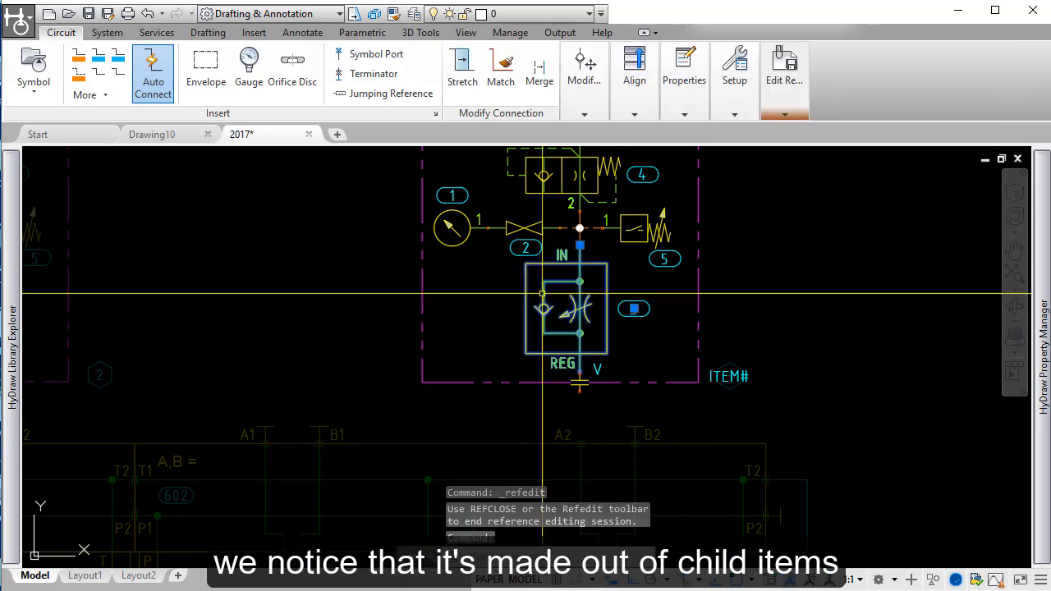
pyautogui.click(527, 229)
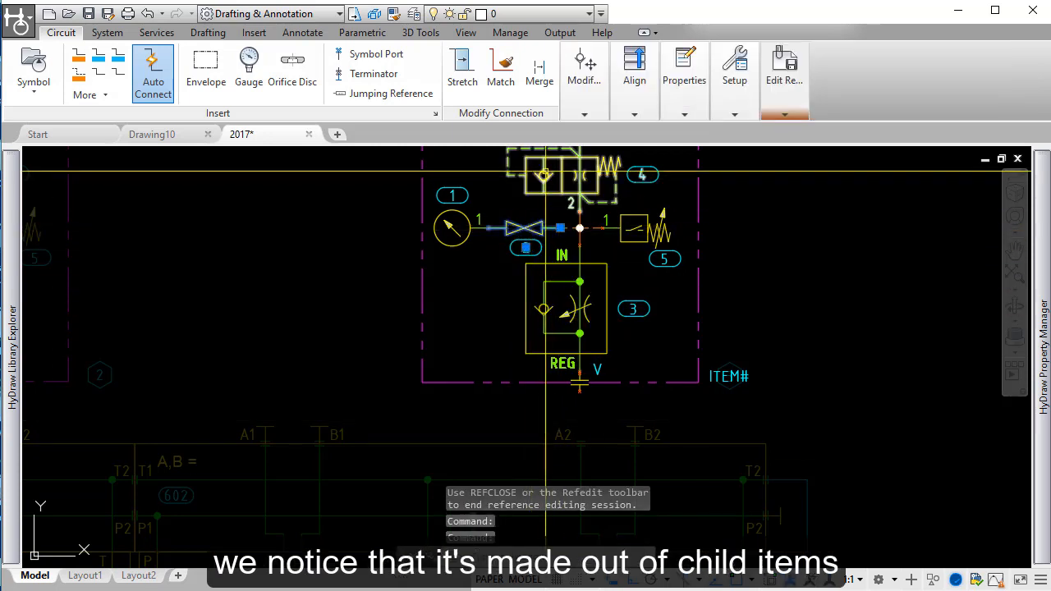
pyautogui.click(545, 176)
pyautogui.moveTo(1043, 189)
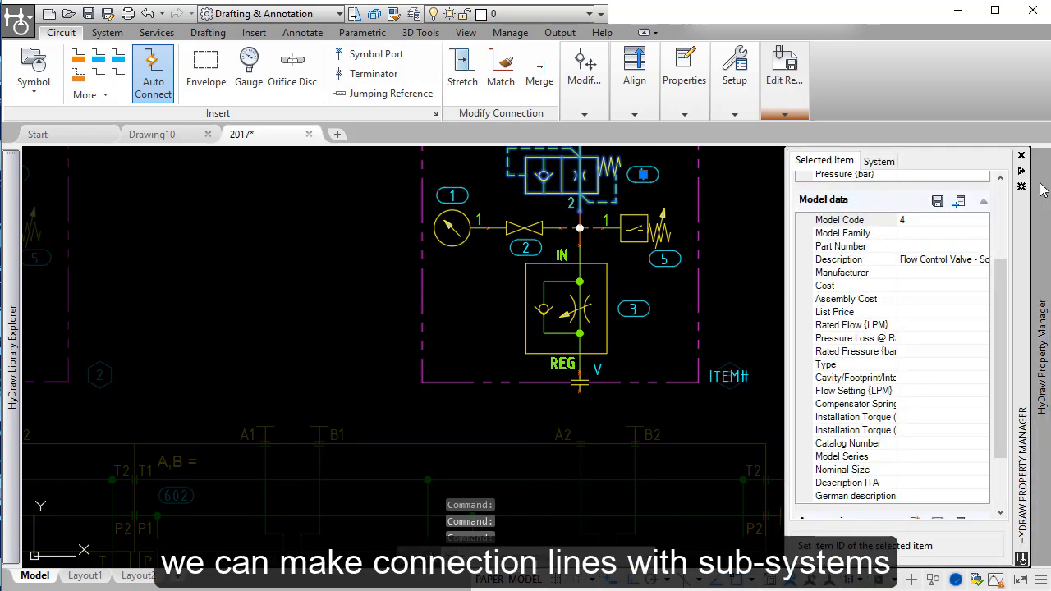
pyautogui.moveTo(719, 224); pyautogui.dragTo(725, 334, button='middle')
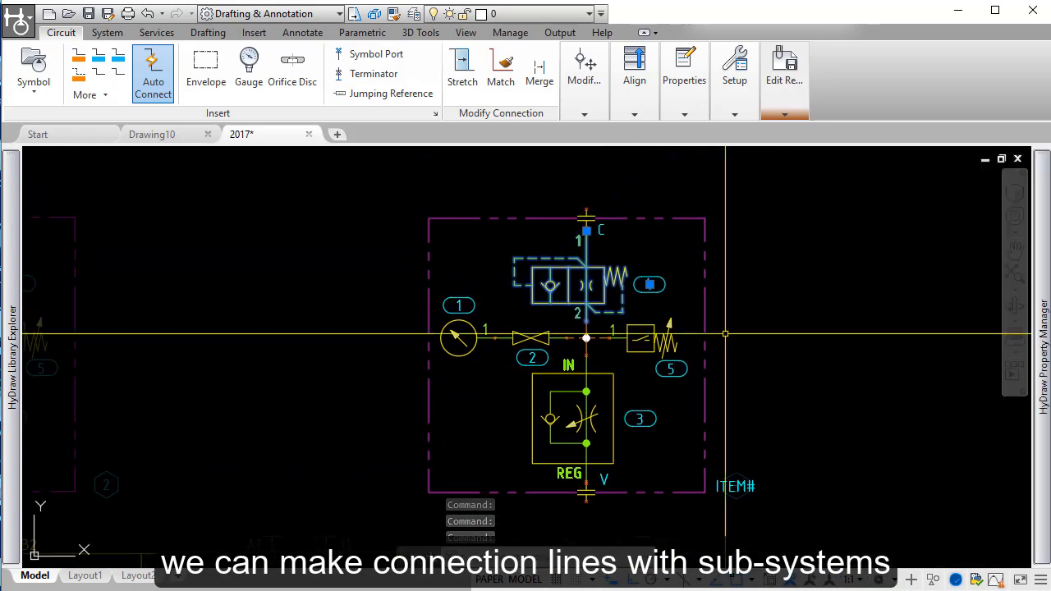
pyautogui.doubleClick(495, 349)
pyautogui.scroll(-2, 446, 359)
# Step: Draw a pressure line connecting port V of sub-system 2 to port A2 of manifold section 601
pyautogui.moveTo(425, 381); pyautogui.dragTo(619, 230, button='middle')
pyautogui.moveTo(446, 279); pyautogui.dragTo(723, 285, button='middle')
pyautogui.click(78, 56)
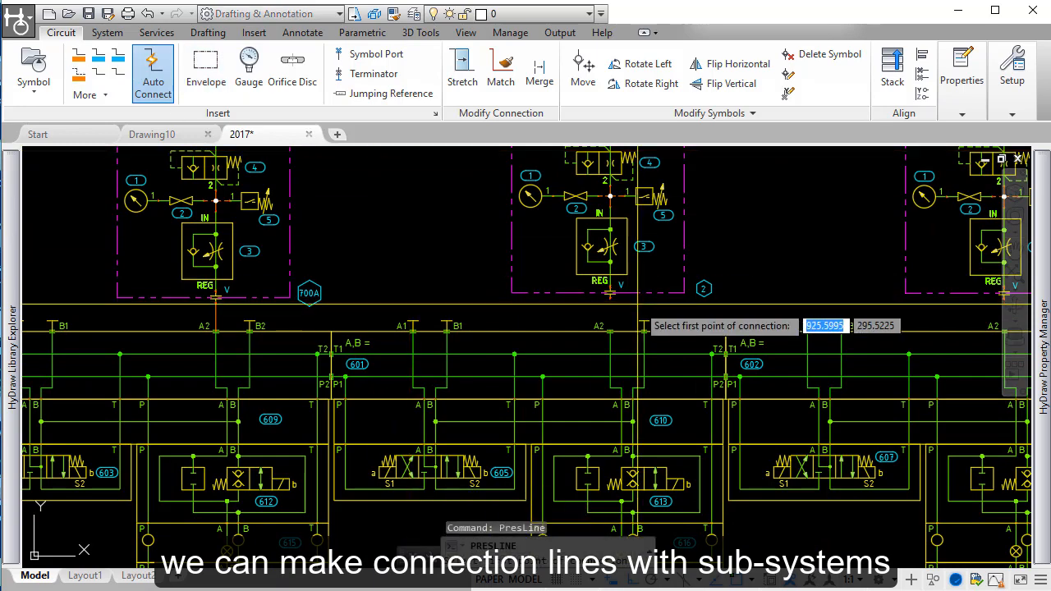
pyautogui.scroll(4, 631, 308)
pyautogui.click(573, 281)
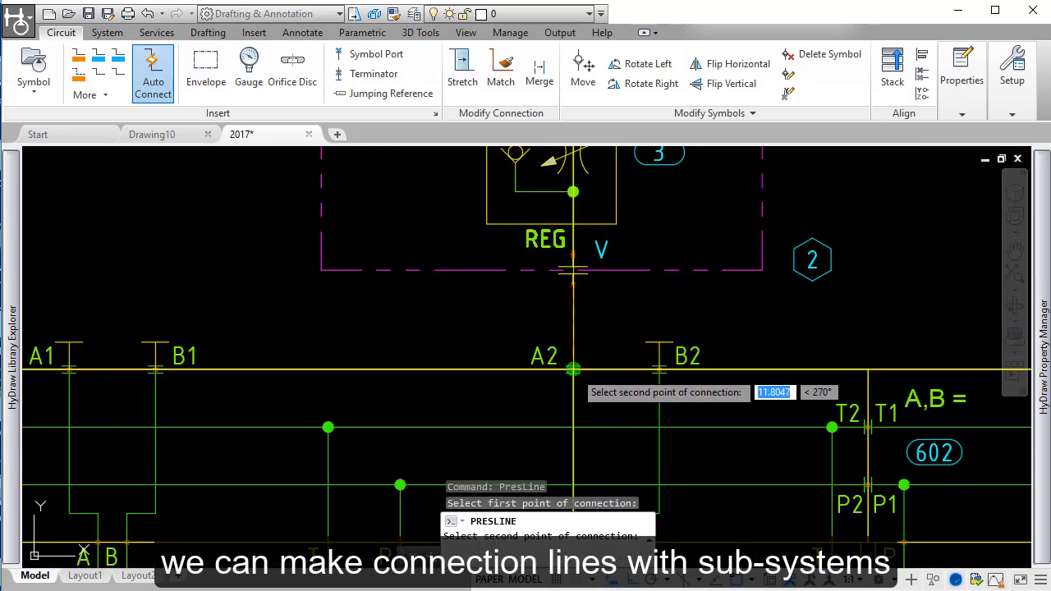
pyautogui.scroll(-2, 726, 316)
pyautogui.moveTo(775, 304); pyautogui.dragTo(456, 331, button='middle')
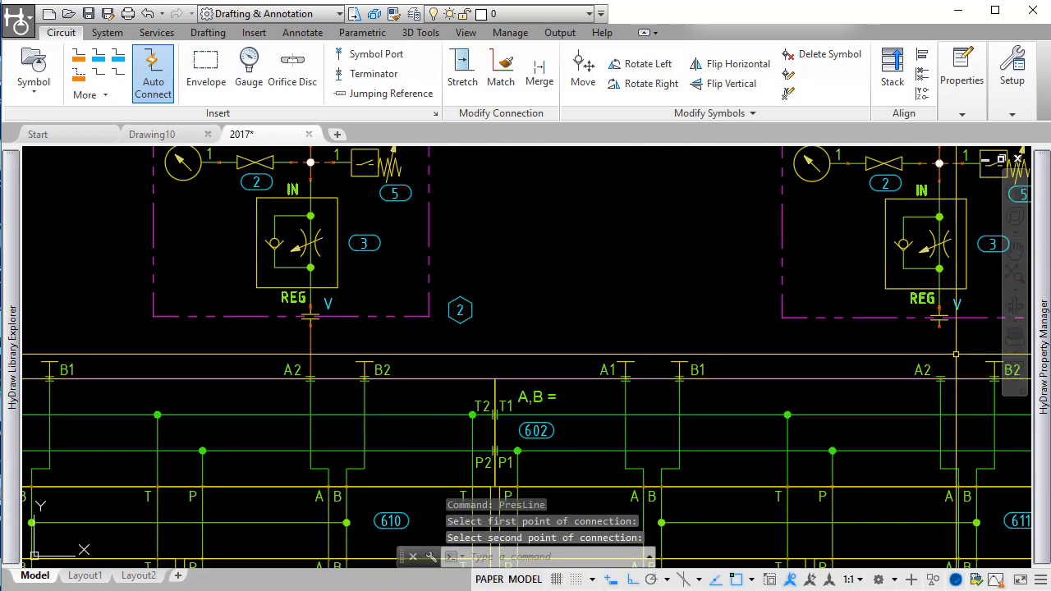
pyautogui.press('Return')
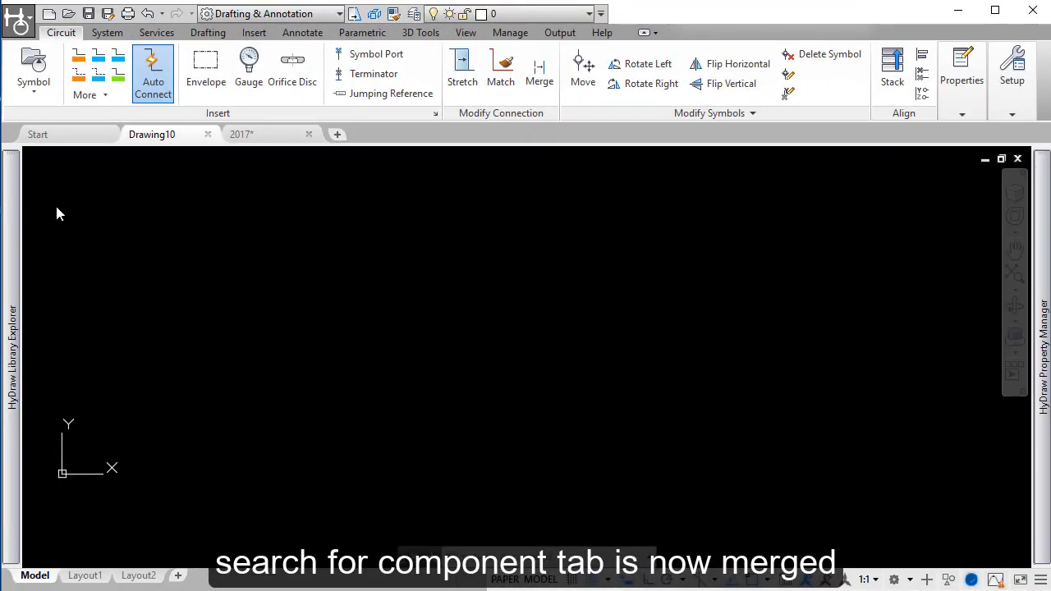
# Step: Expand and widen the symbol search in the library explorer and search FluidPowerTools.com for model code 4we6j
pyautogui.moveTo(21, 182)
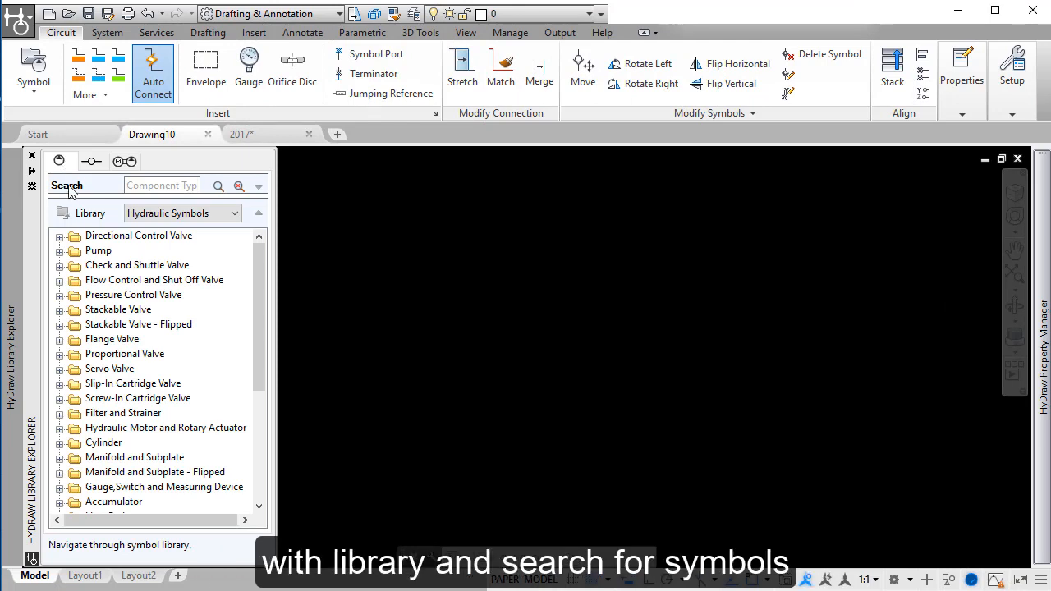
pyautogui.click(259, 188)
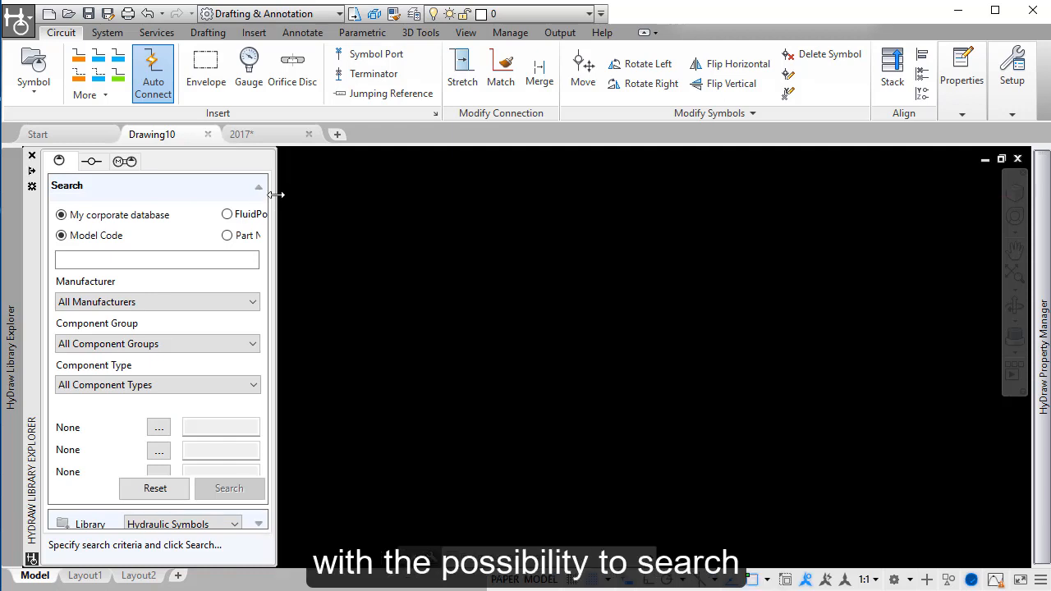
pyautogui.moveTo(275, 196); pyautogui.dragTo(350, 191)
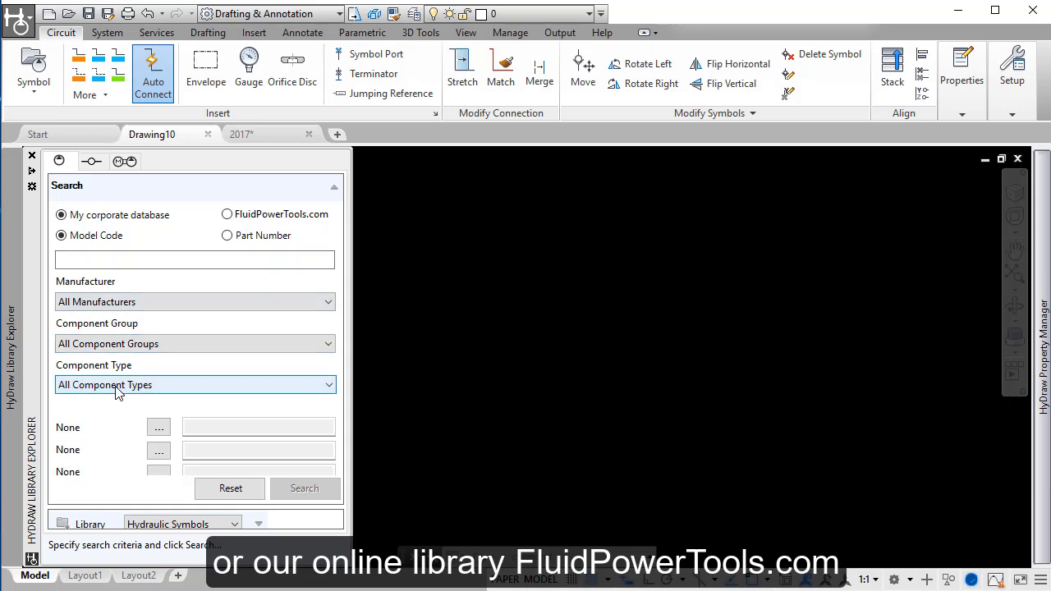
pyautogui.click(227, 215)
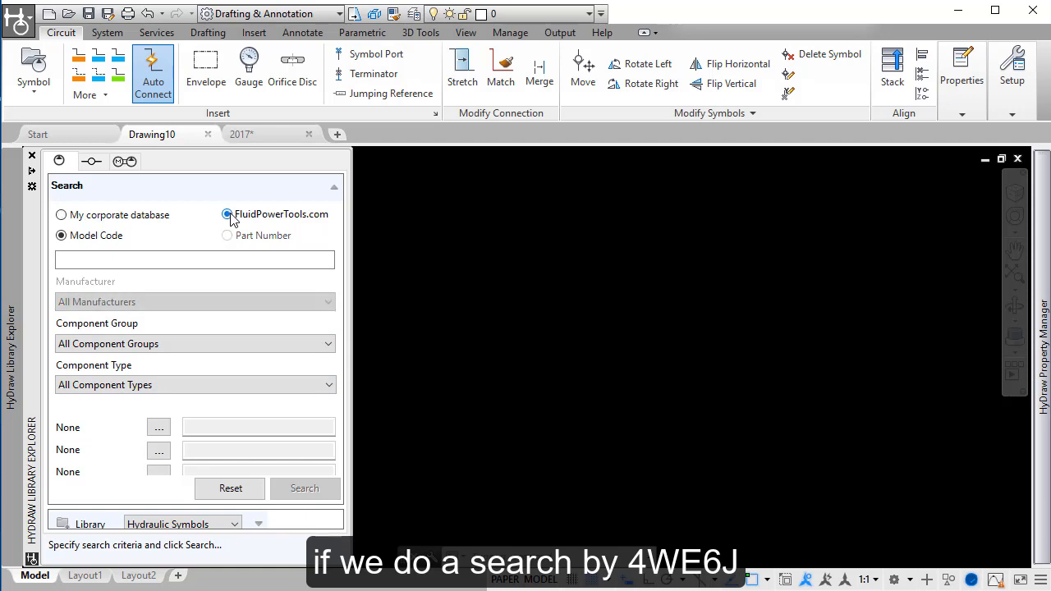
pyautogui.click(103, 262)
pyautogui.write('4we6j')
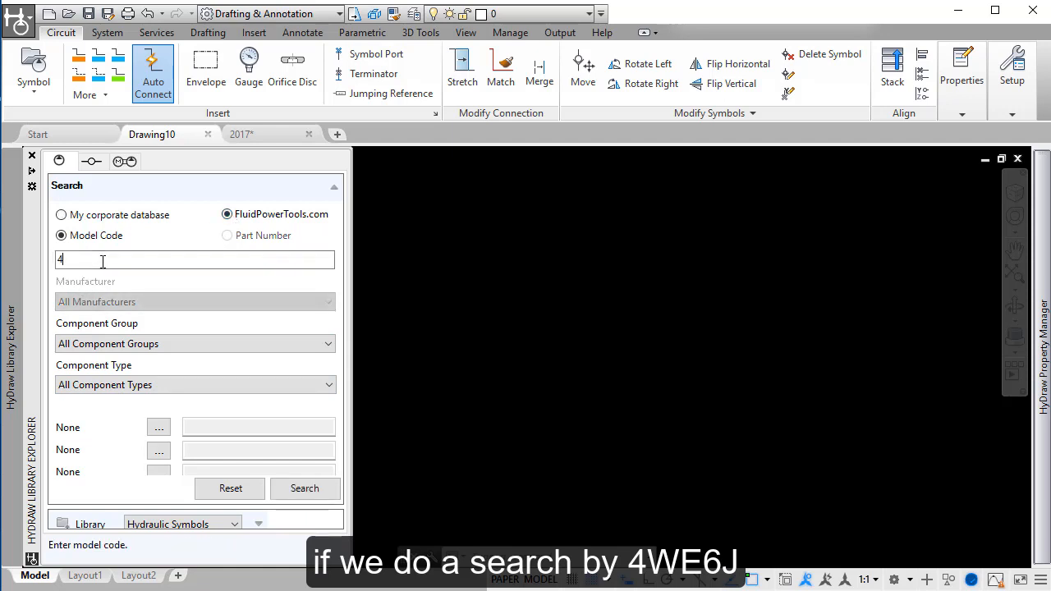
pyautogui.click(315, 491)
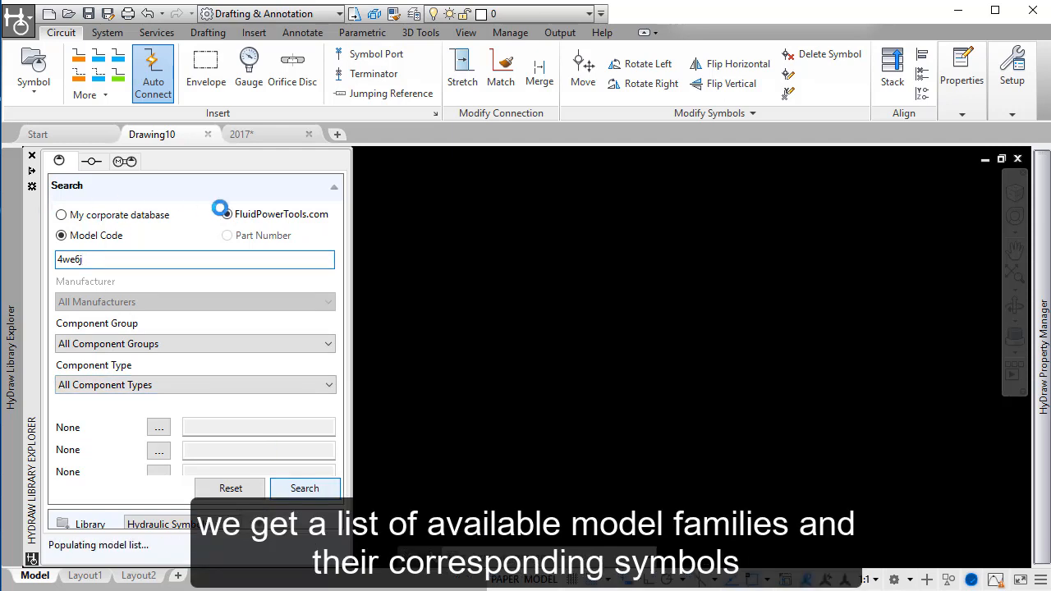
# Step: Look through the symbols of model family 4WE6J73A and search for the complete model codes of family 4WE6J73
pyautogui.click(99, 261)
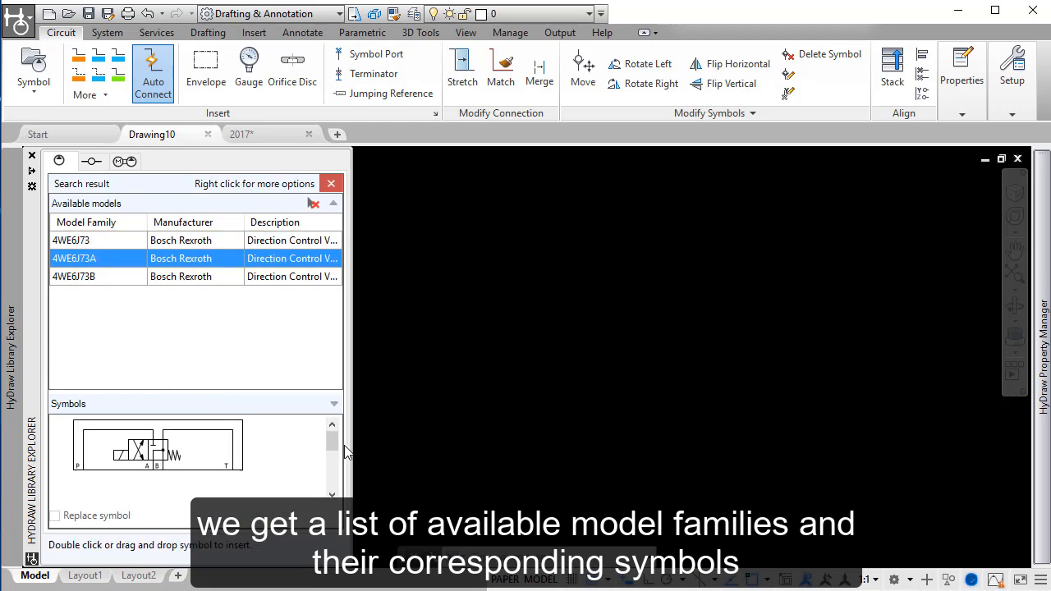
pyautogui.moveTo(332, 442); pyautogui.dragTo(332, 483)
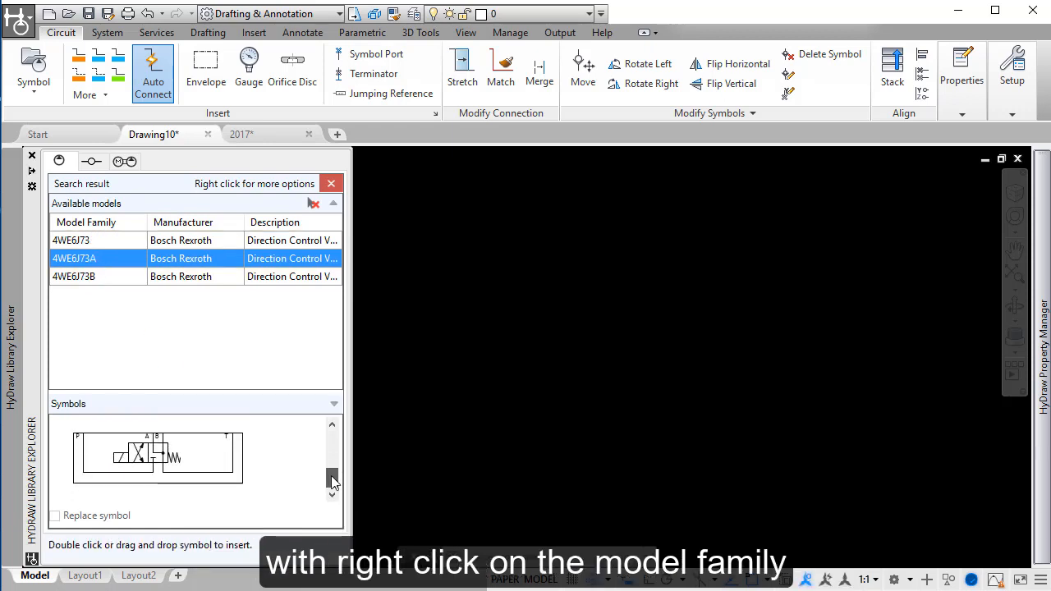
pyautogui.click(75, 240)
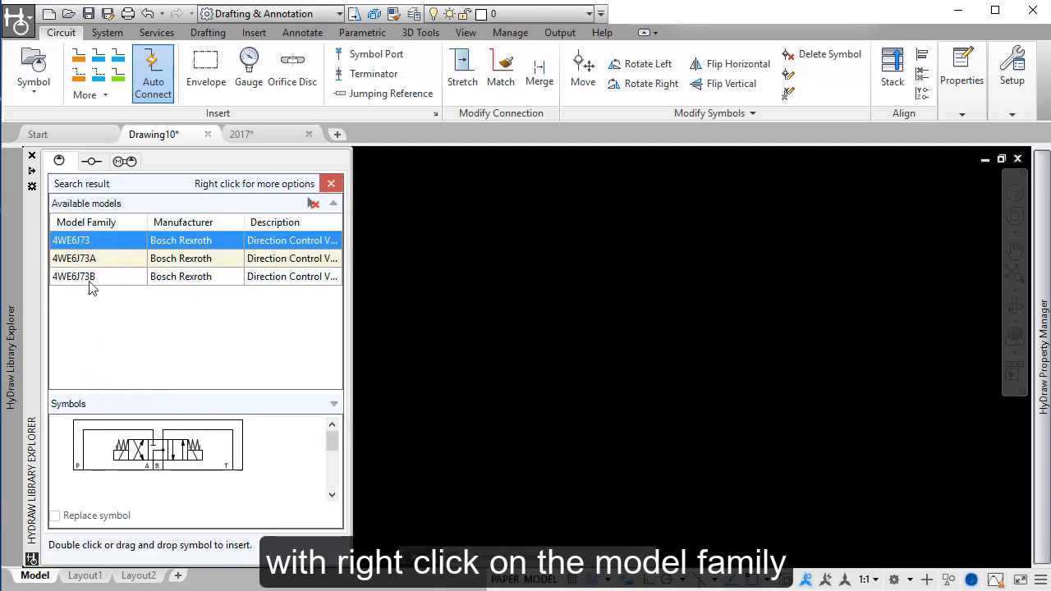
pyautogui.rightClick(86, 251)
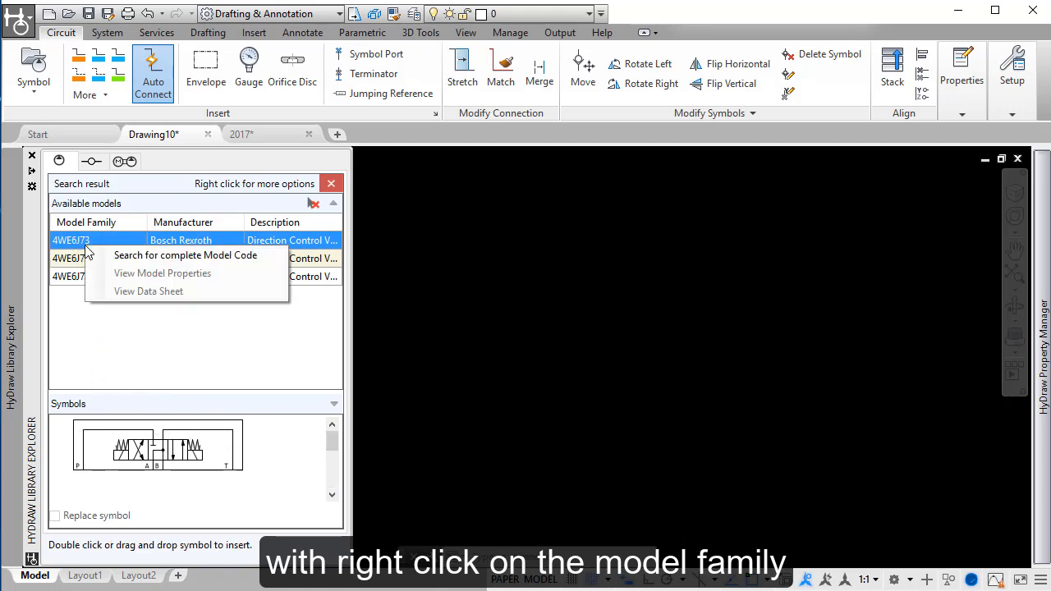
pyautogui.click(164, 254)
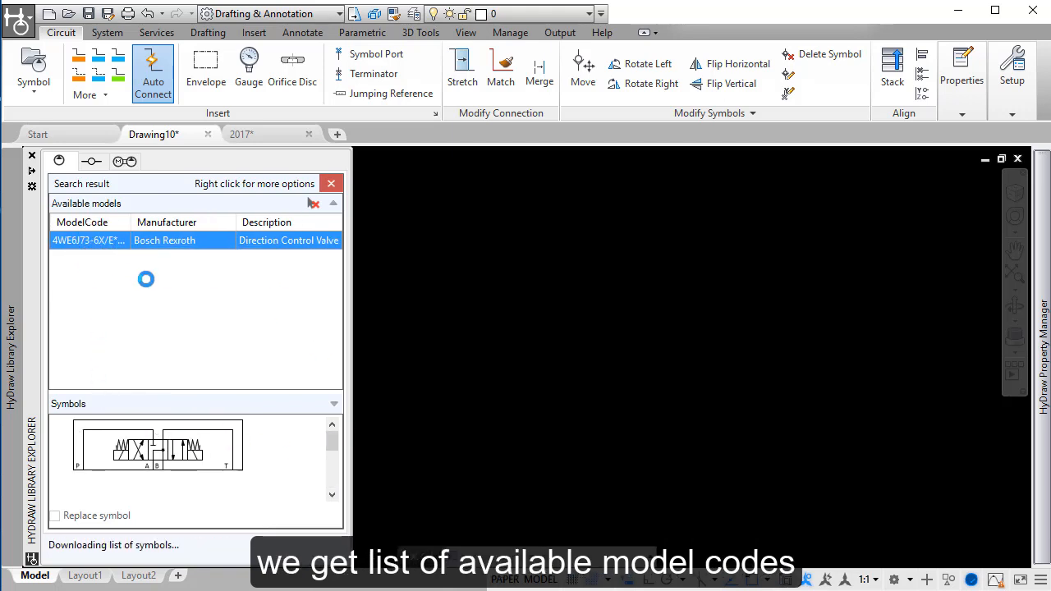
# Step: Insert the symbol of the Bosch Rexroth 4WE6J73 directional control valve into the empty drawing
pyautogui.moveTo(126, 452)
pyautogui.mouseDown()
pyautogui.moveTo(420, 315)
pyautogui.moveTo(486, 307)
pyautogui.mouseUp()
pyautogui.scroll(5, 434, 285)
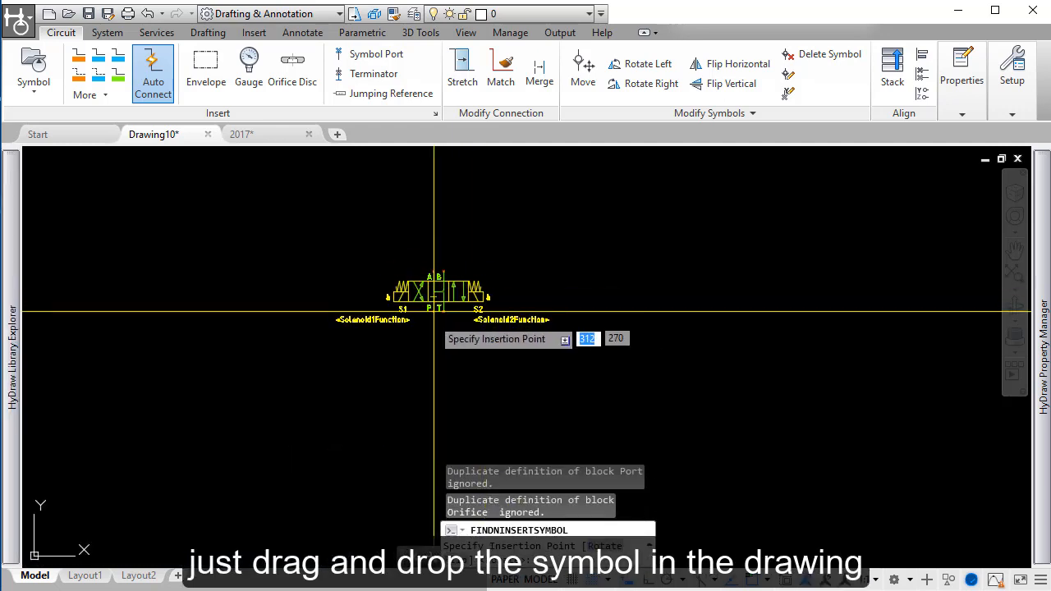
pyautogui.click(434, 309)
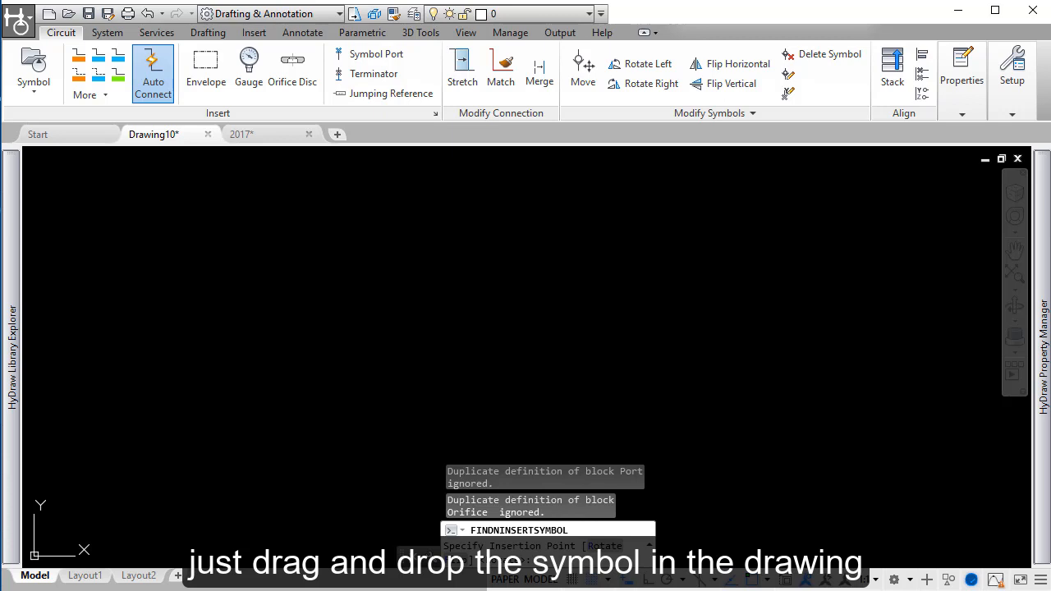
# Step: Close the search result and search the corporate database for model code cv08-20
pyautogui.moveTo(16, 204)
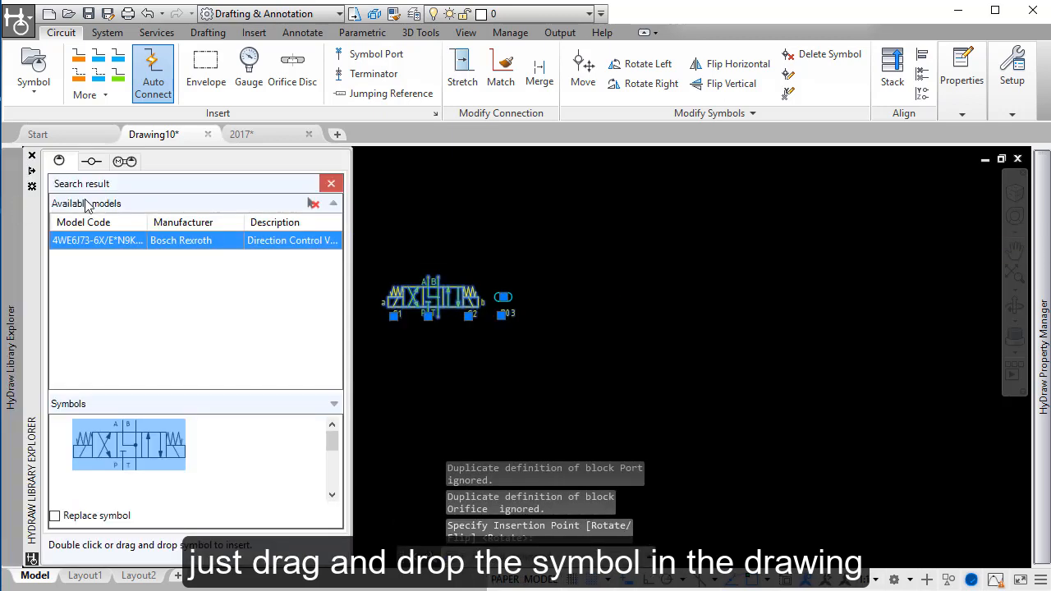
pyautogui.click(331, 183)
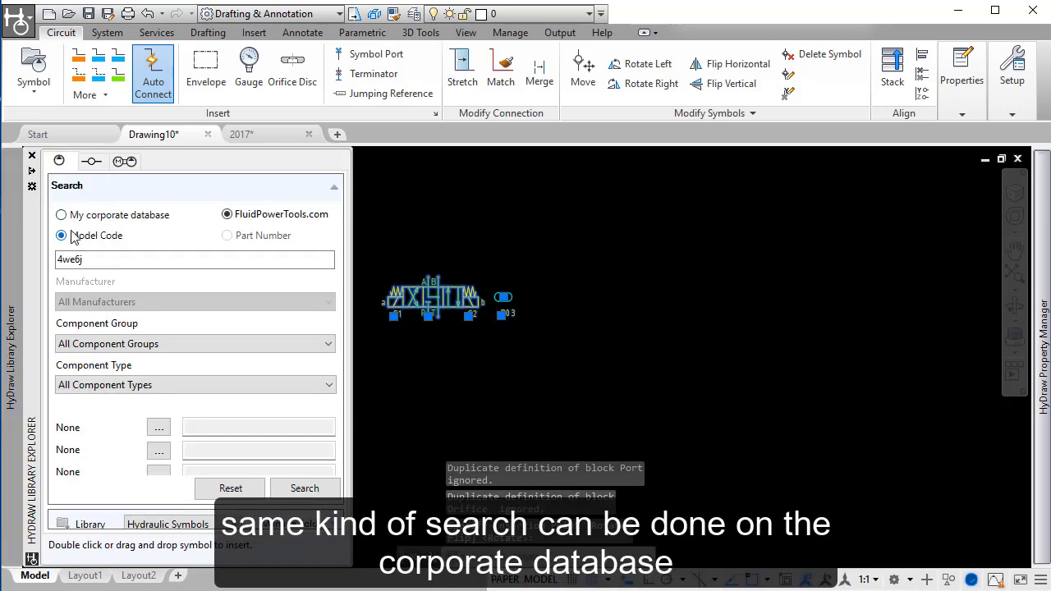
pyautogui.click(72, 217)
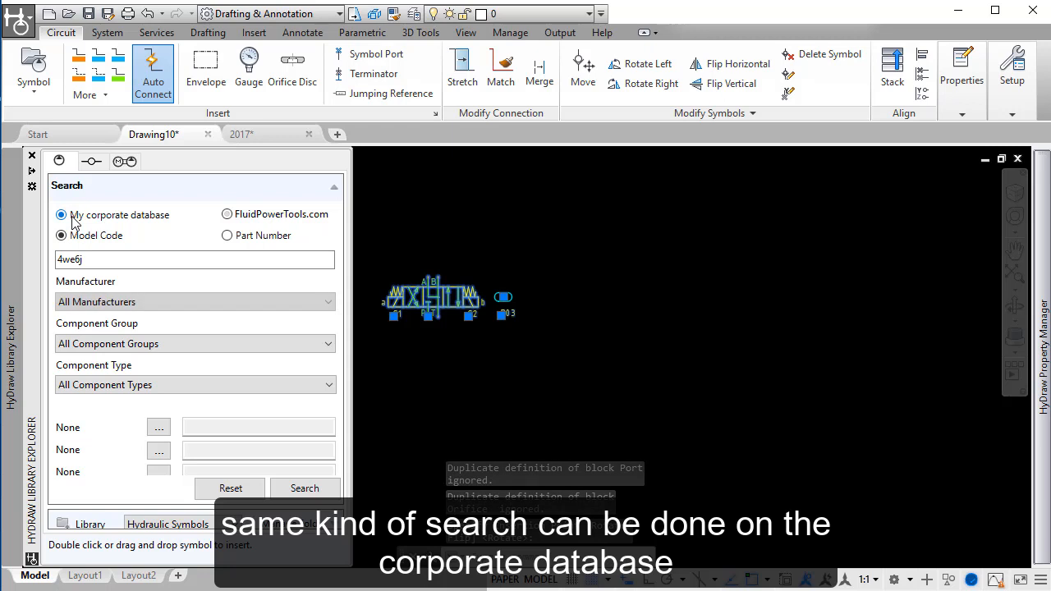
pyautogui.click(119, 261)
pyautogui.doubleClick(119, 262)
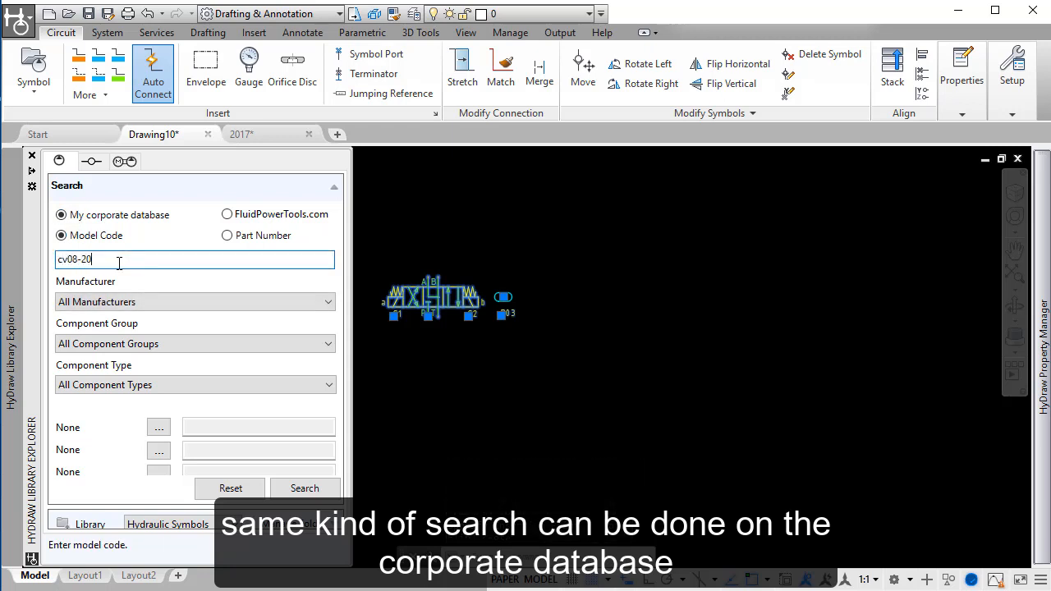
pyautogui.write('cv08-20')
pyautogui.click(303, 487)
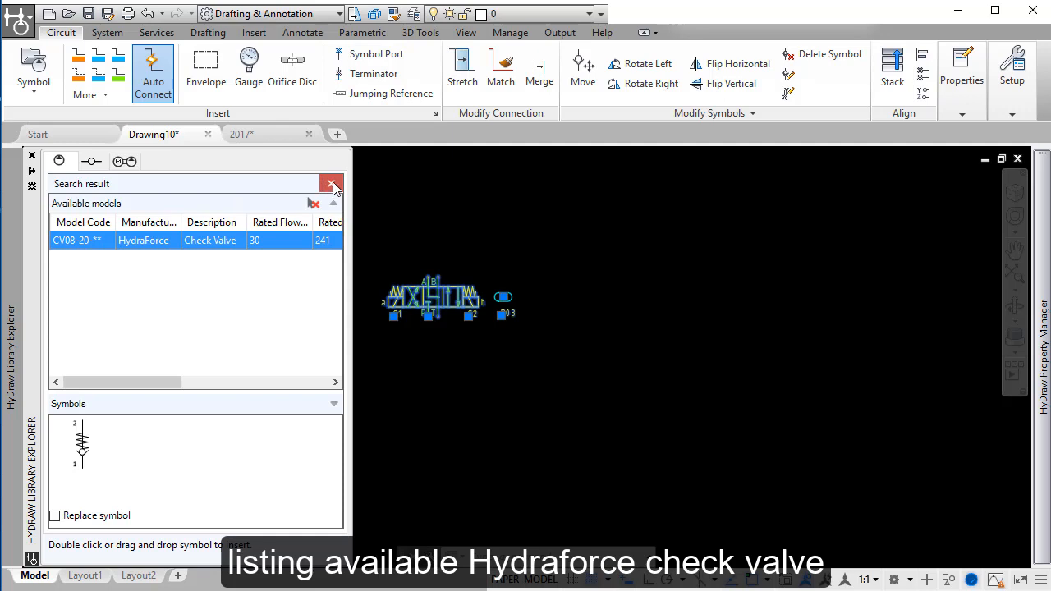
# Step: Clear the model code and search for component type Check Valve - Screw-in Cartridge with a rated flow of 20-40 LPM
pyautogui.click(332, 184)
pyautogui.doubleClick(87, 260)
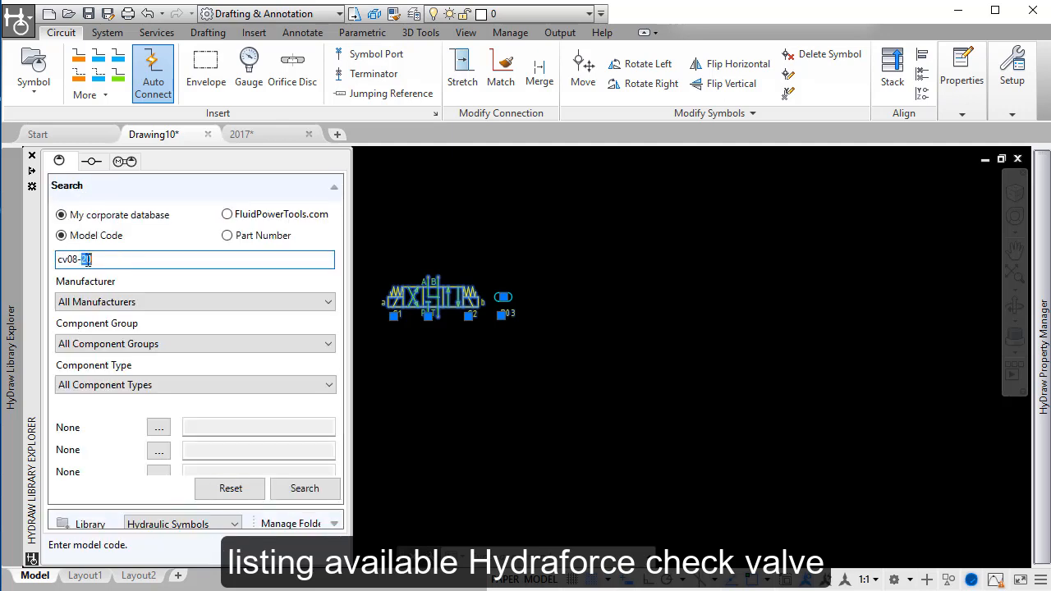
pyautogui.moveTo(92, 260); pyautogui.dragTo(29, 265)
pyautogui.press('BackSpace')
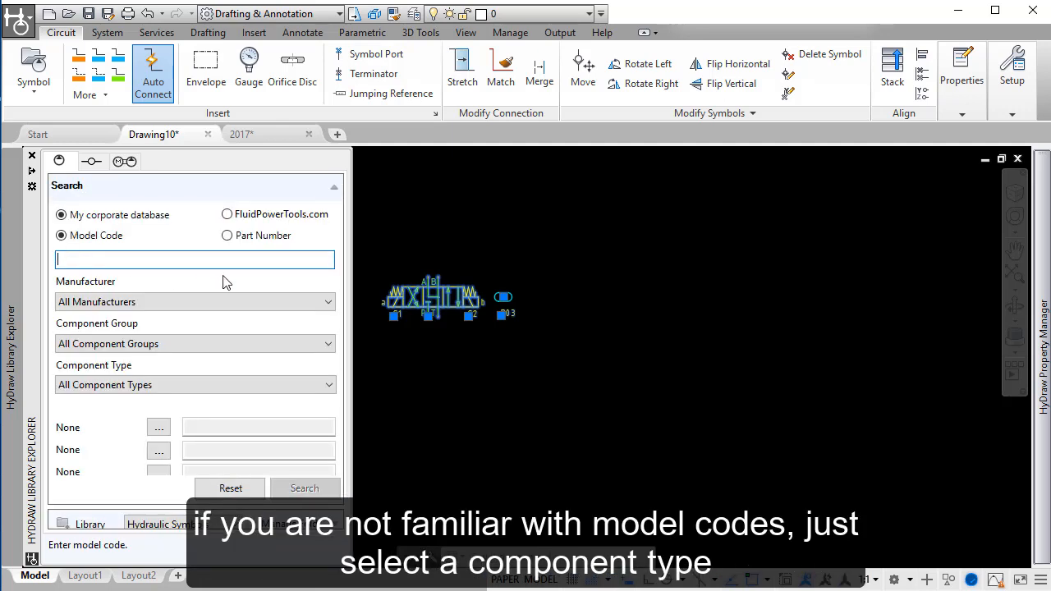
pyautogui.click(164, 384)
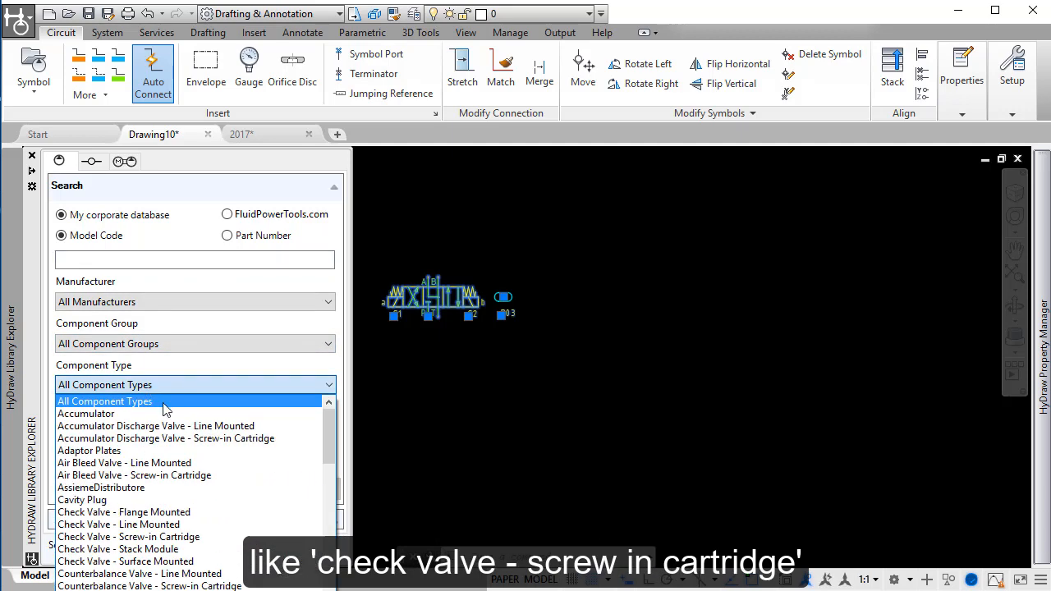
pyautogui.click(150, 537)
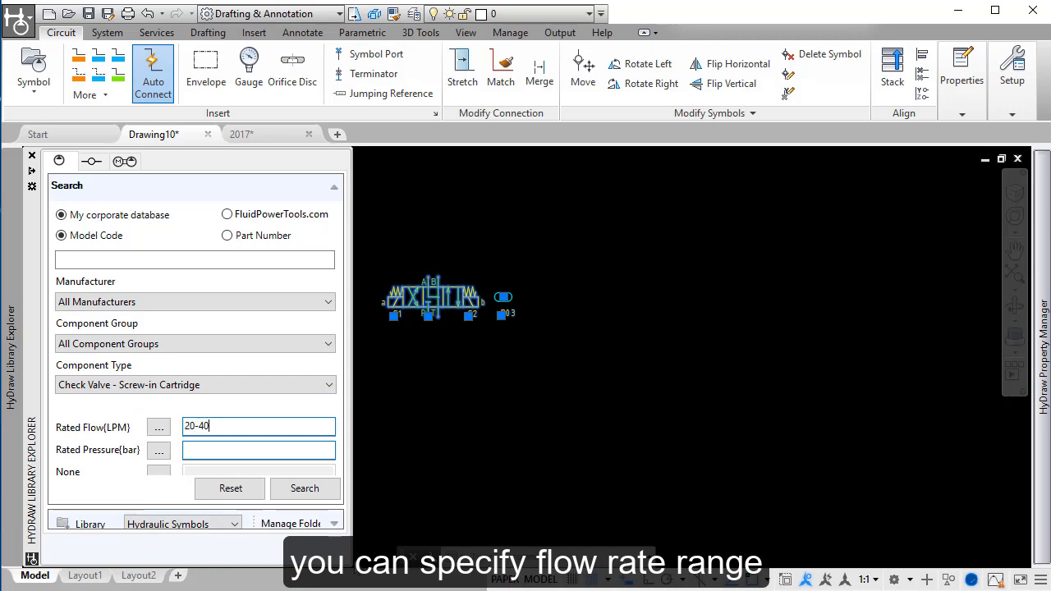
pyautogui.click(311, 492)
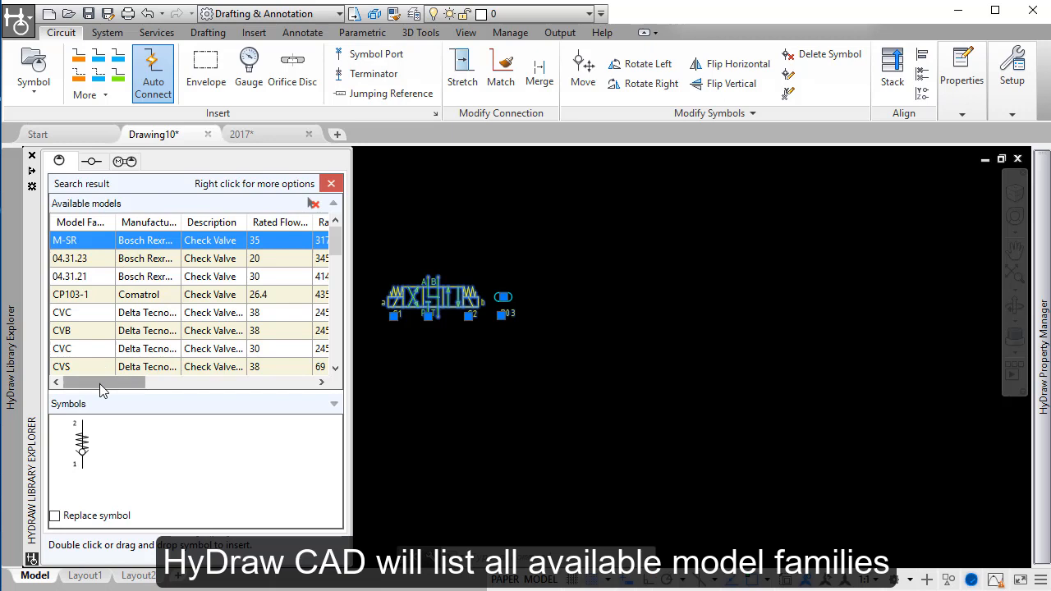
# Step: Filter the found check valves to rated flows of 30 and 35 LPM
pyautogui.click(304, 224)
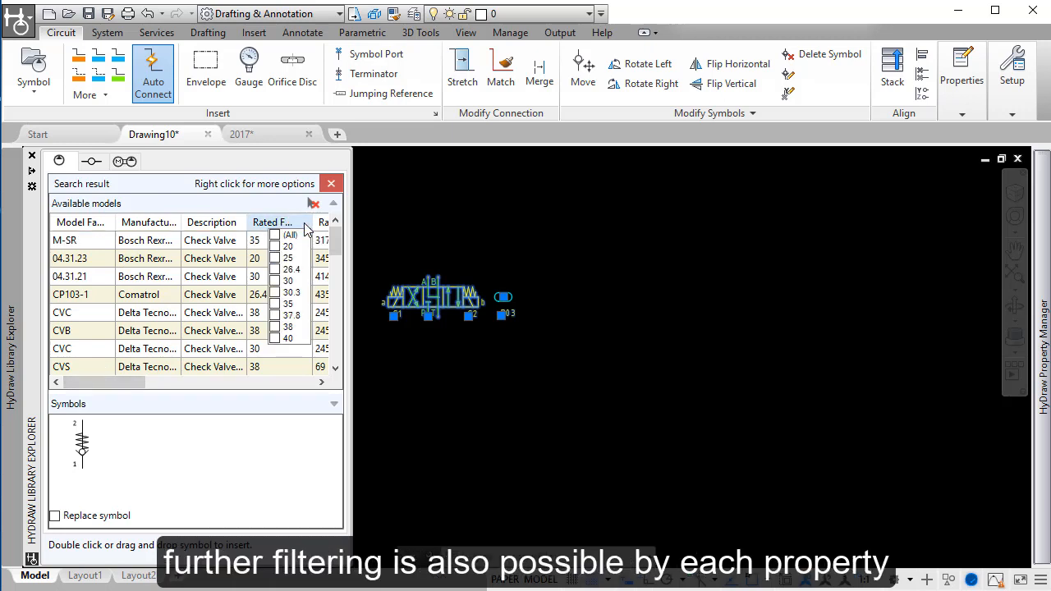
pyautogui.click(276, 281)
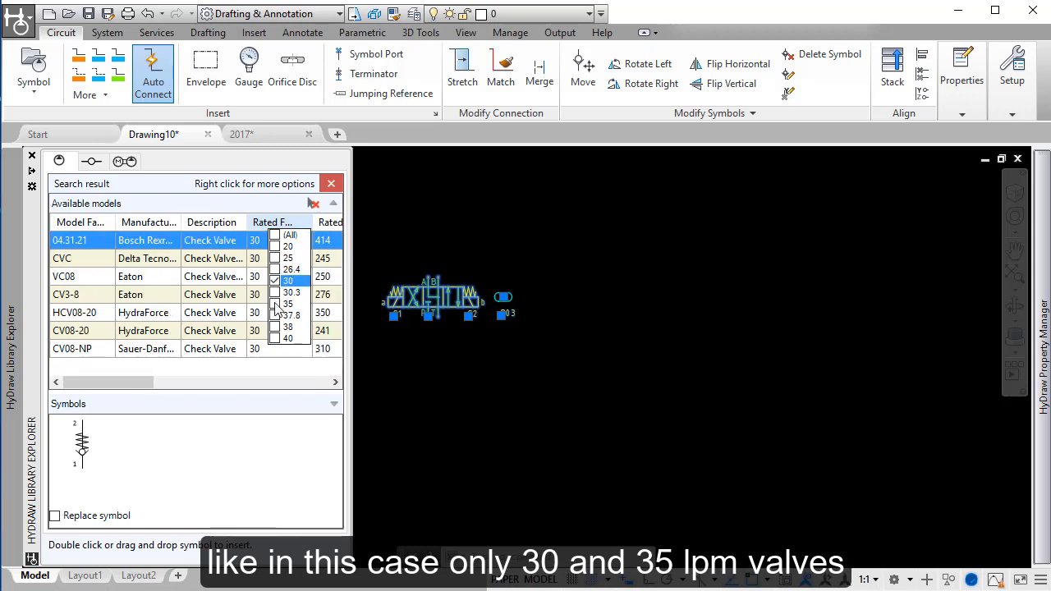
pyautogui.click(275, 304)
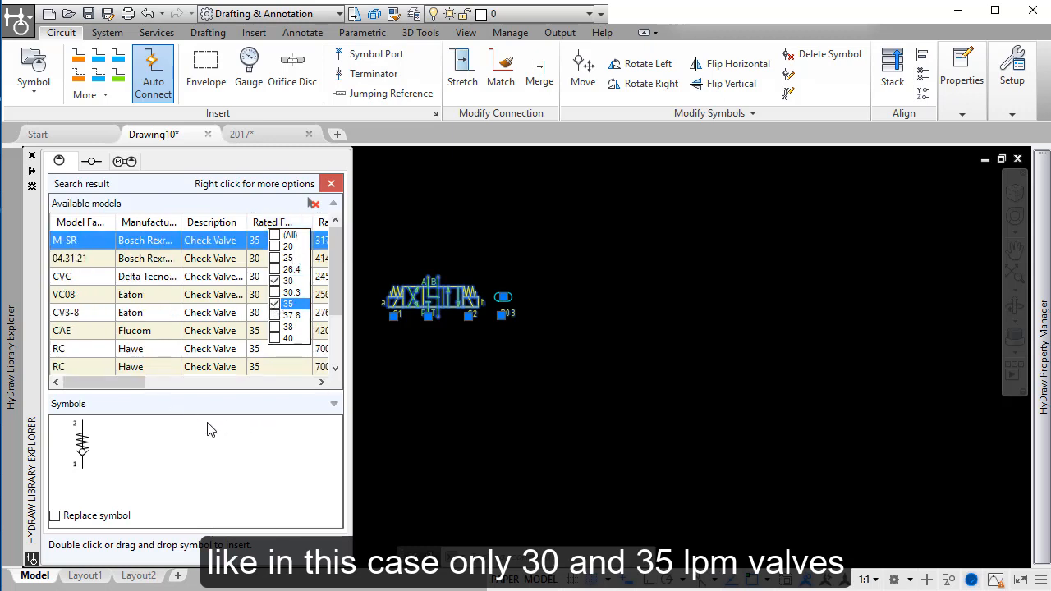
# Step: Select the Hawe RC model family with a rated flow of 35 and search for its complete model codes
pyautogui.click(88, 259)
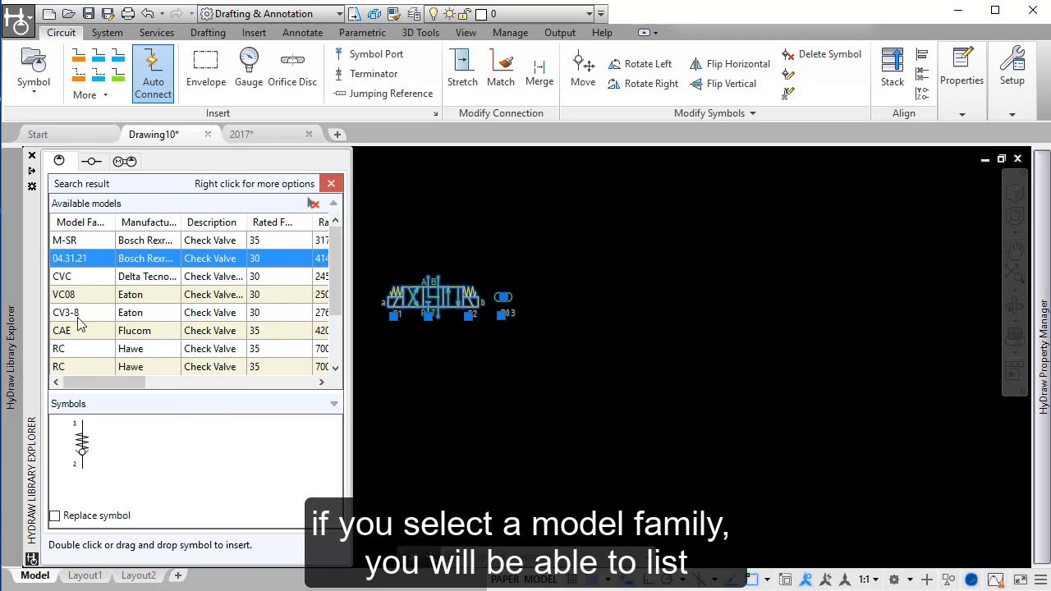
pyautogui.click(71, 352)
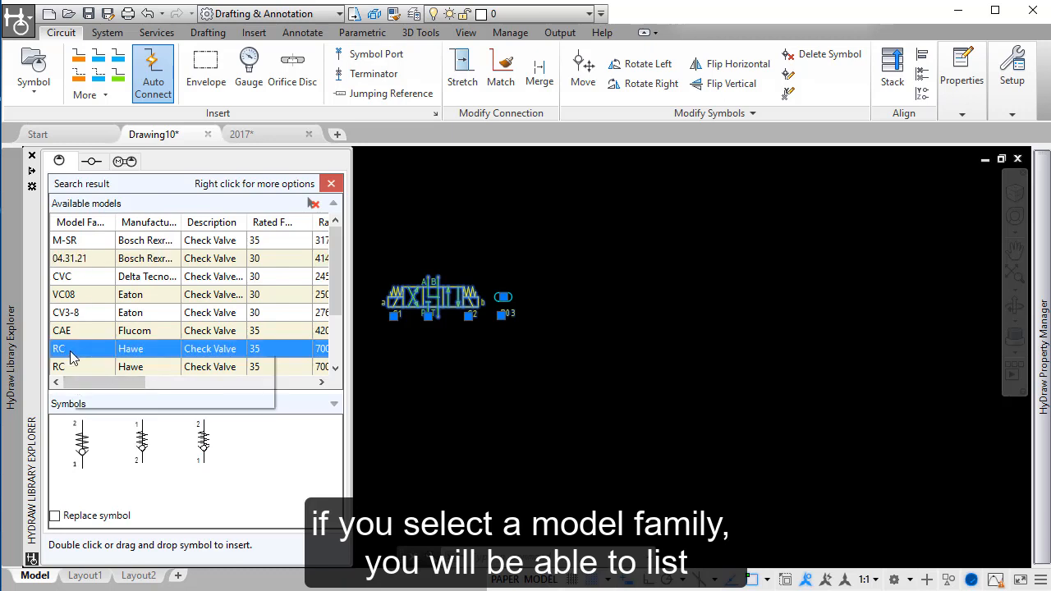
pyautogui.rightClick(72, 356)
pyautogui.click(138, 361)
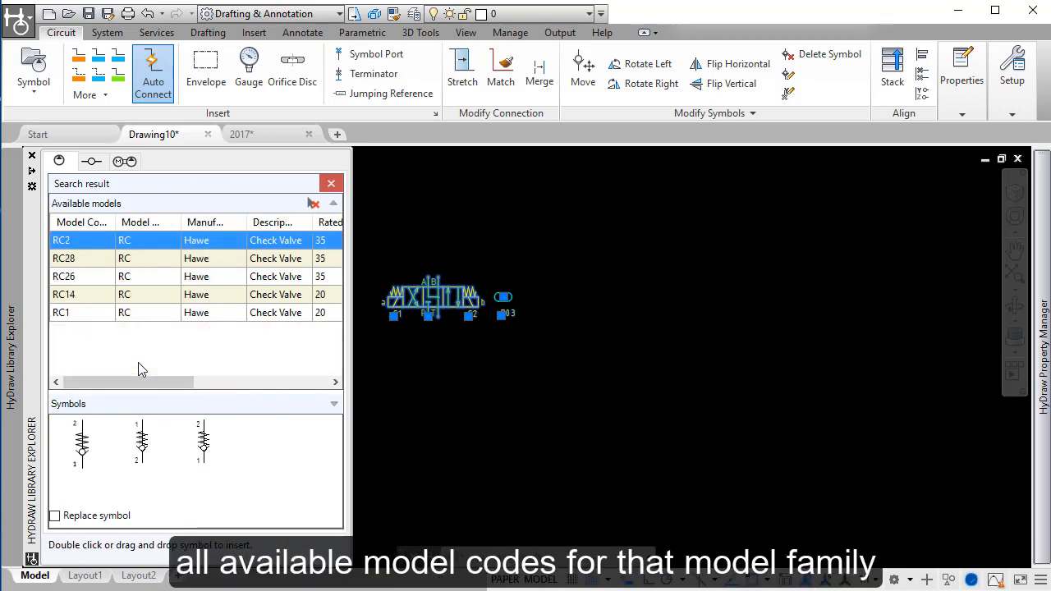
# Step: Choose model code RC14 and insert its check valve symbol with port 2 up, directly below the directional control valve
pyautogui.click(74, 277)
pyautogui.click(88, 259)
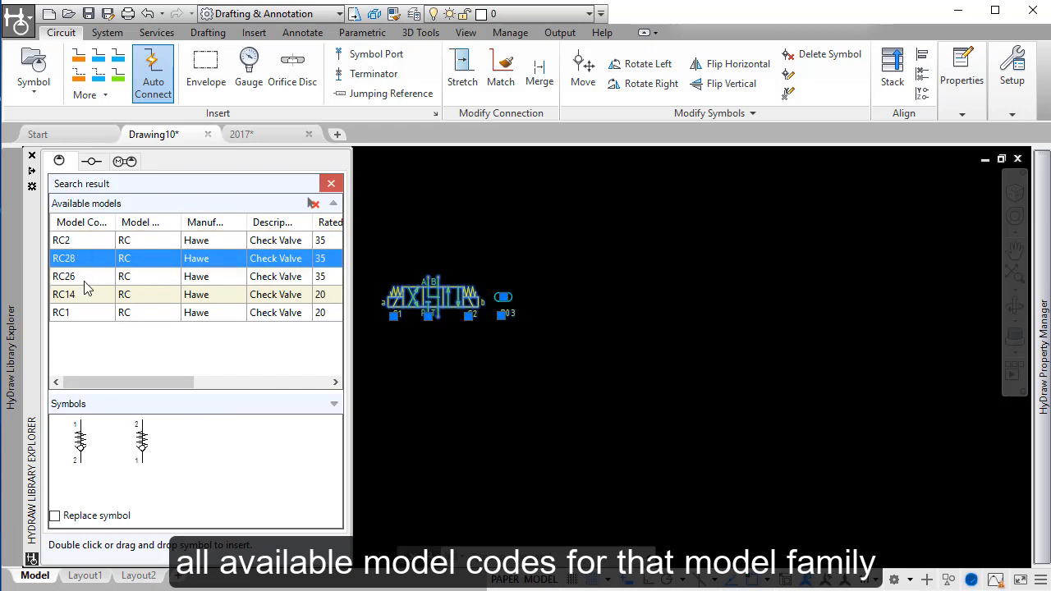
pyautogui.click(86, 295)
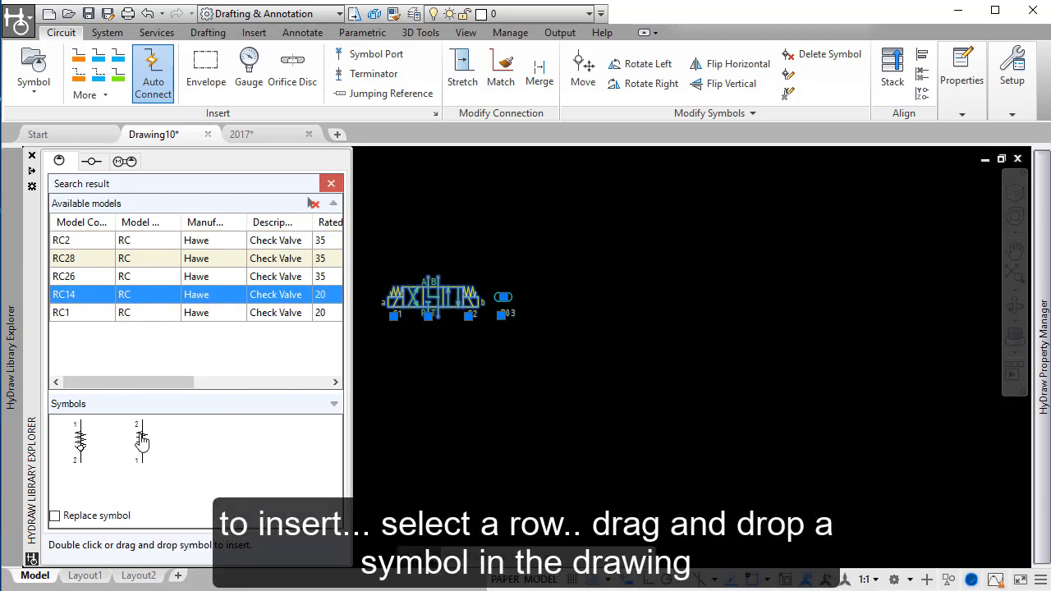
pyautogui.moveTo(141, 441); pyautogui.dragTo(454, 424)
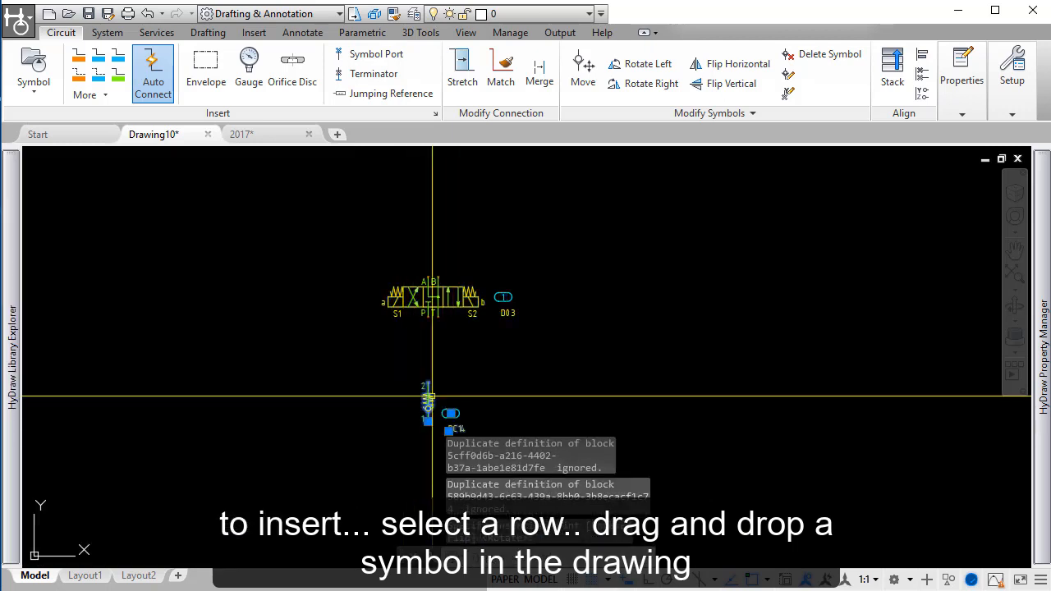
pyautogui.click(428, 421)
# Step: With Auto Connect on, draw a pressure line from the open end of valve 508 to port 1 of accumulator 512
pyautogui.moveTo(1046, 190)
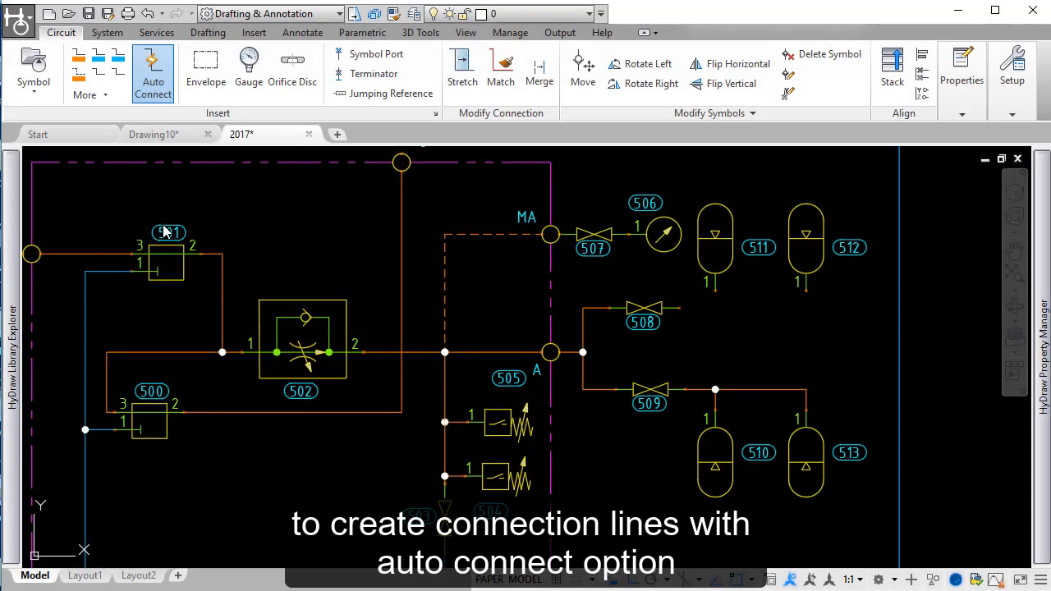
pyautogui.click(158, 73)
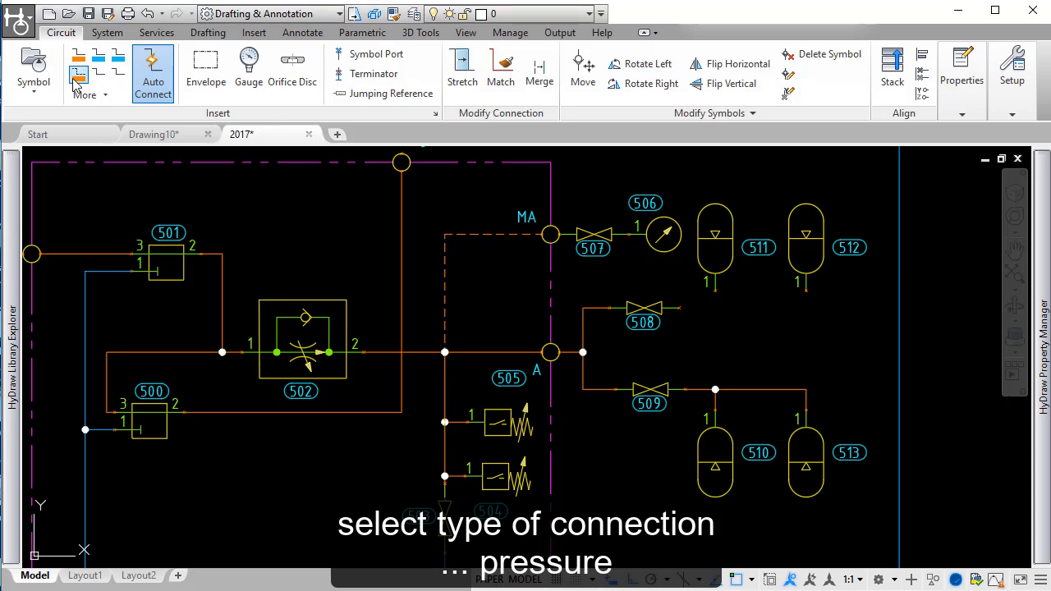
pyautogui.click(78, 56)
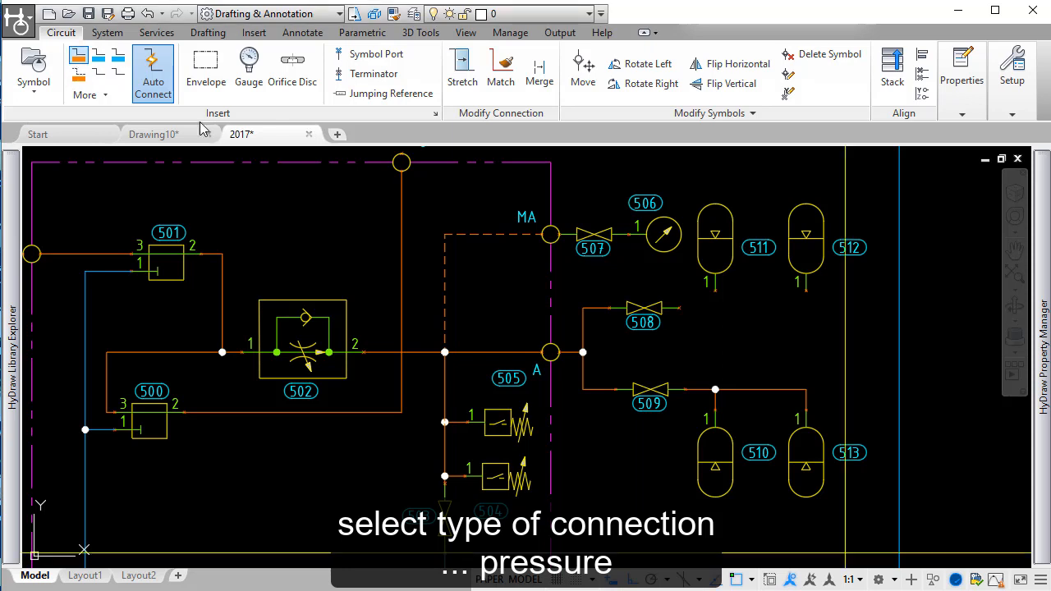
pyautogui.click(680, 308)
pyautogui.click(804, 290)
pyautogui.scroll(4, 735, 301)
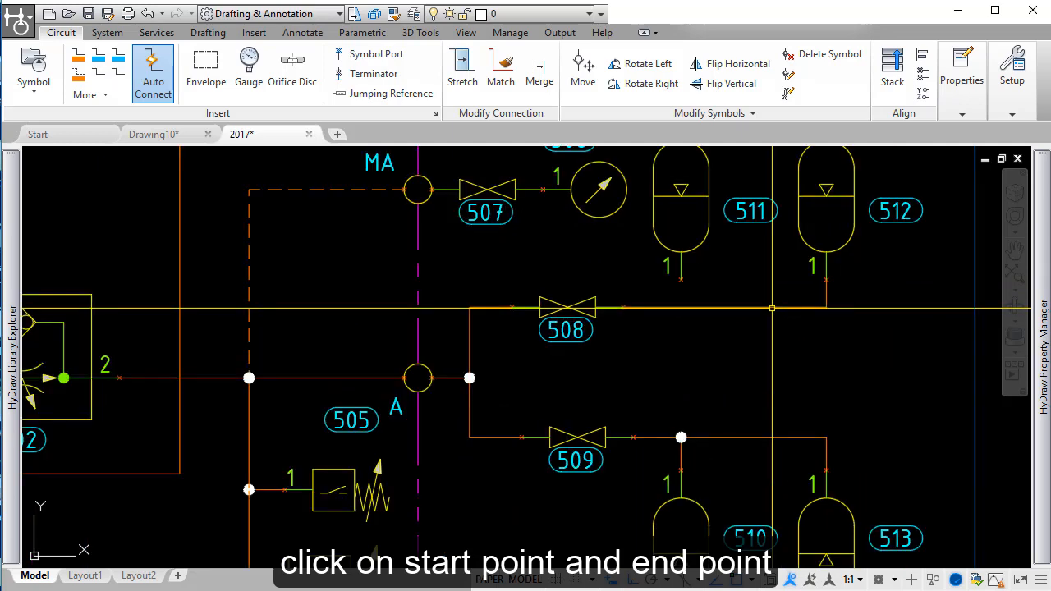
# Step: Connect port 1 of accumulator 511 to the pressure line between valve 508 and accumulator 512
pyautogui.press('Return')
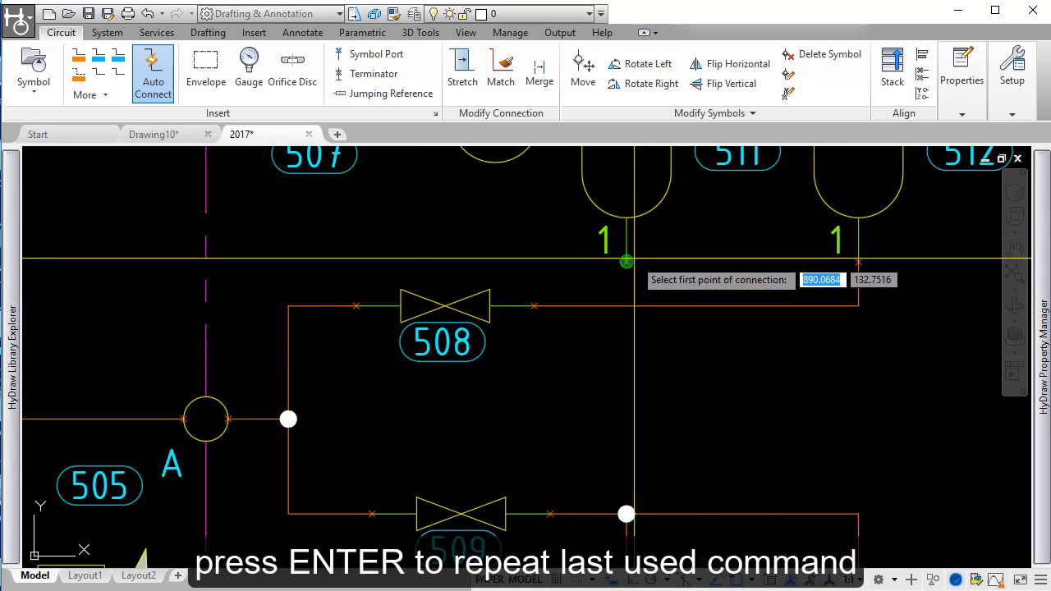
pyautogui.click(627, 306)
pyautogui.click(628, 306)
pyautogui.scroll(-6, 683, 280)
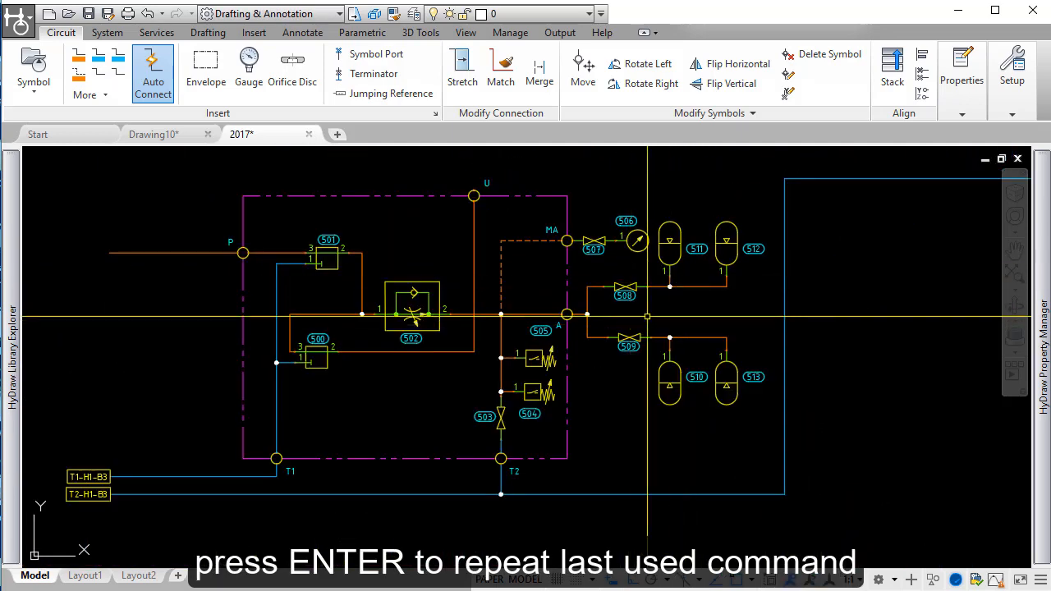
# Step: With Auto Connect off, draw a bent pressure line from port U up, left beyond manifold 600, and up to an open end
pyautogui.moveTo(563, 248); pyautogui.dragTo(660, 513, button='middle')
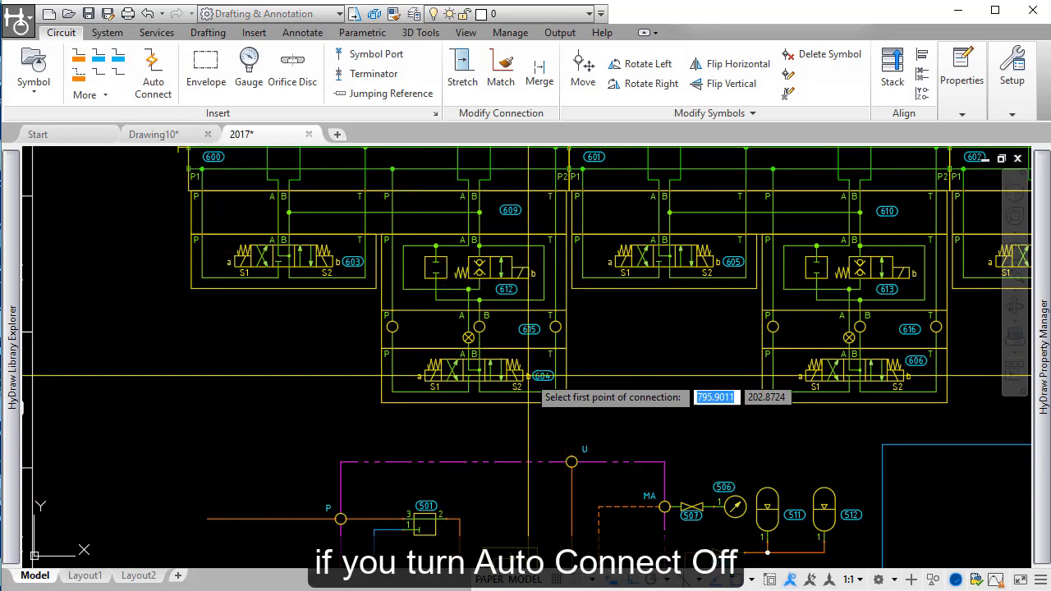
pyautogui.click(572, 462)
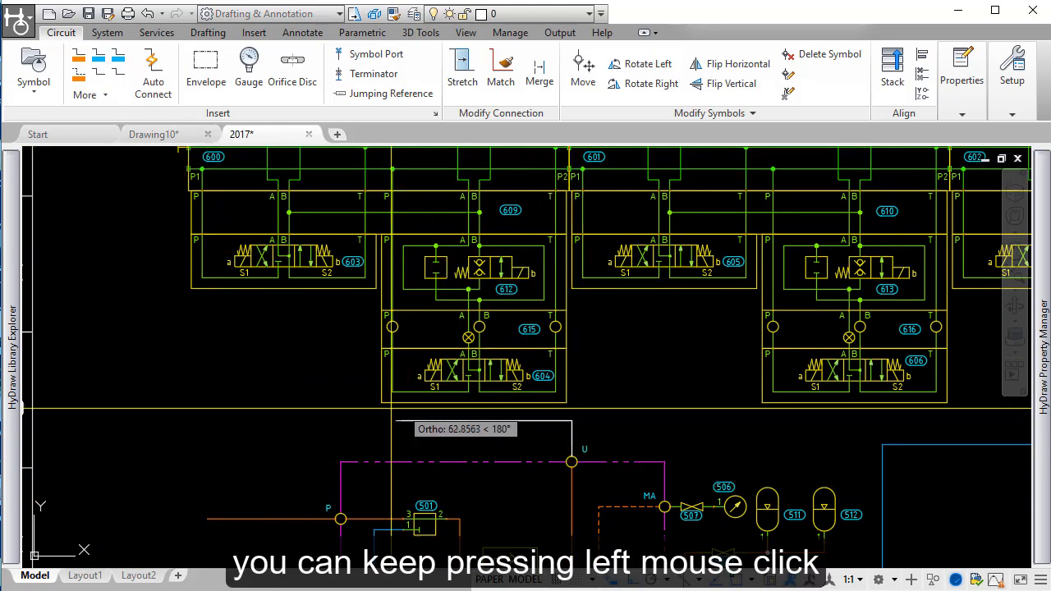
pyautogui.moveTo(160, 415); pyautogui.dragTo(465, 404, button='middle')
pyautogui.click(426, 403)
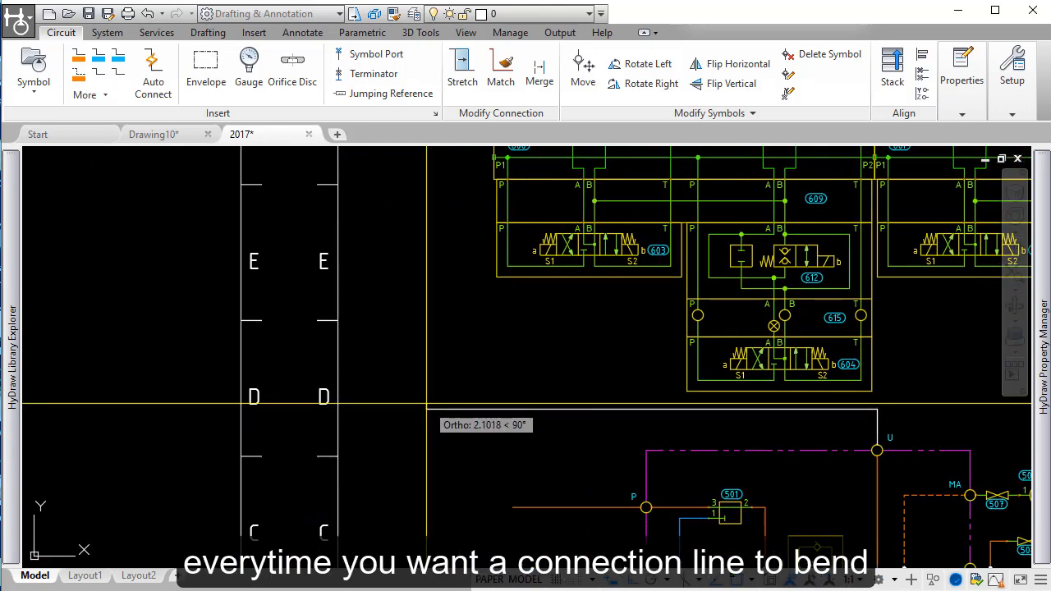
pyautogui.click(426, 258)
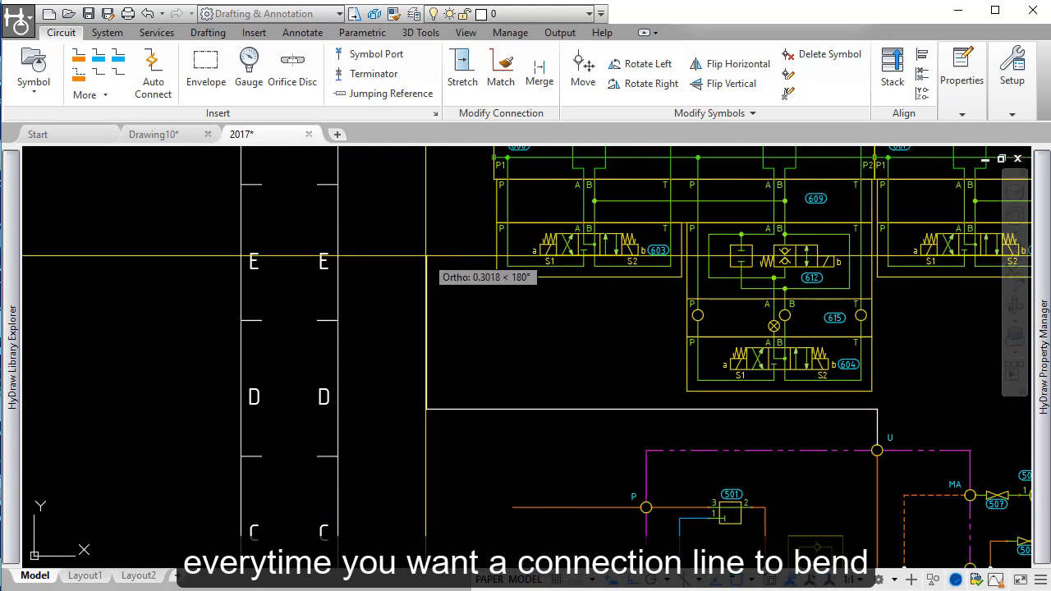
pyautogui.press('Return')
# Step: Continue the open pressure line from its free end, up and right to port P1 of manifold 600
pyautogui.moveTo(427, 257); pyautogui.dragTo(649, 444, button='middle')
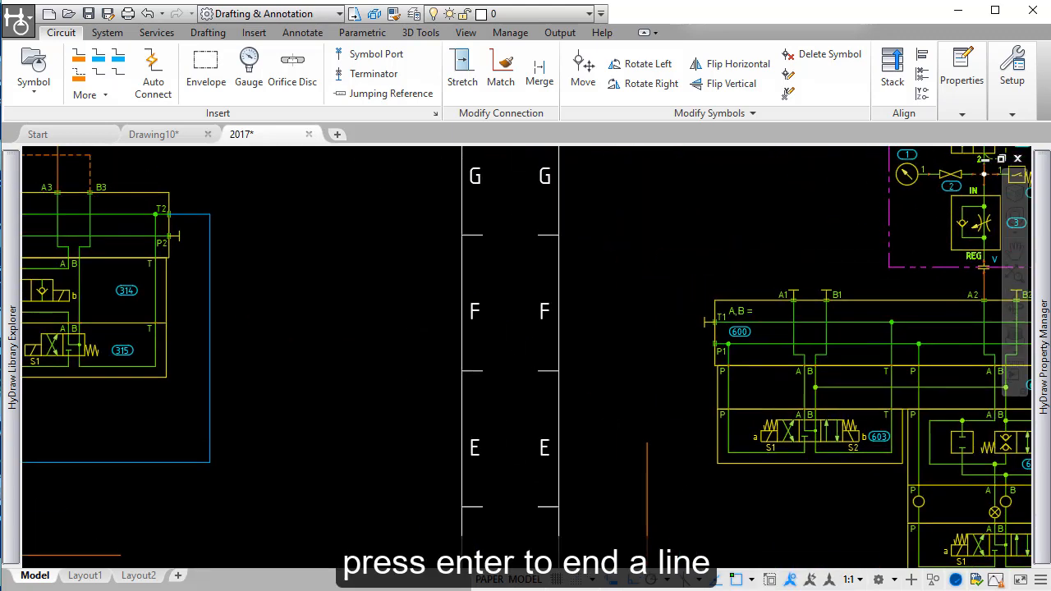
pyautogui.scroll(2, 674, 461)
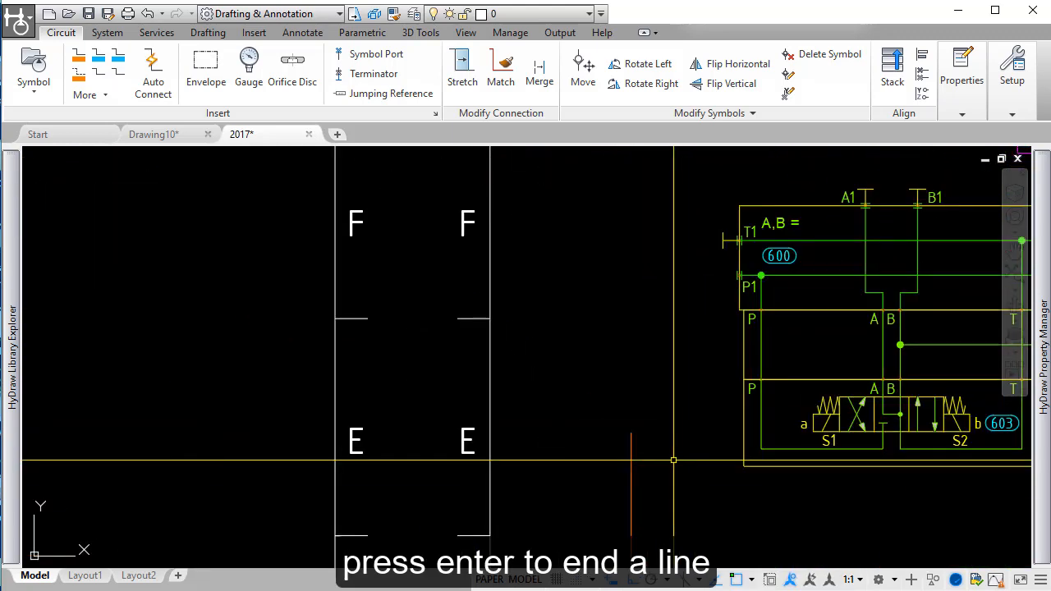
pyautogui.press('Return')
pyautogui.click(631, 433)
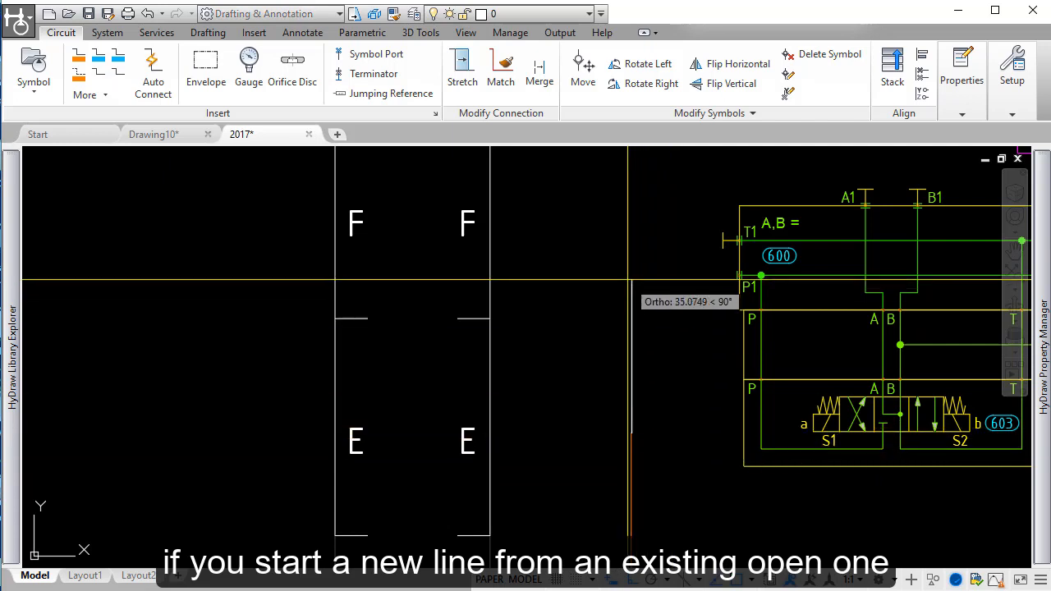
pyautogui.click(631, 273)
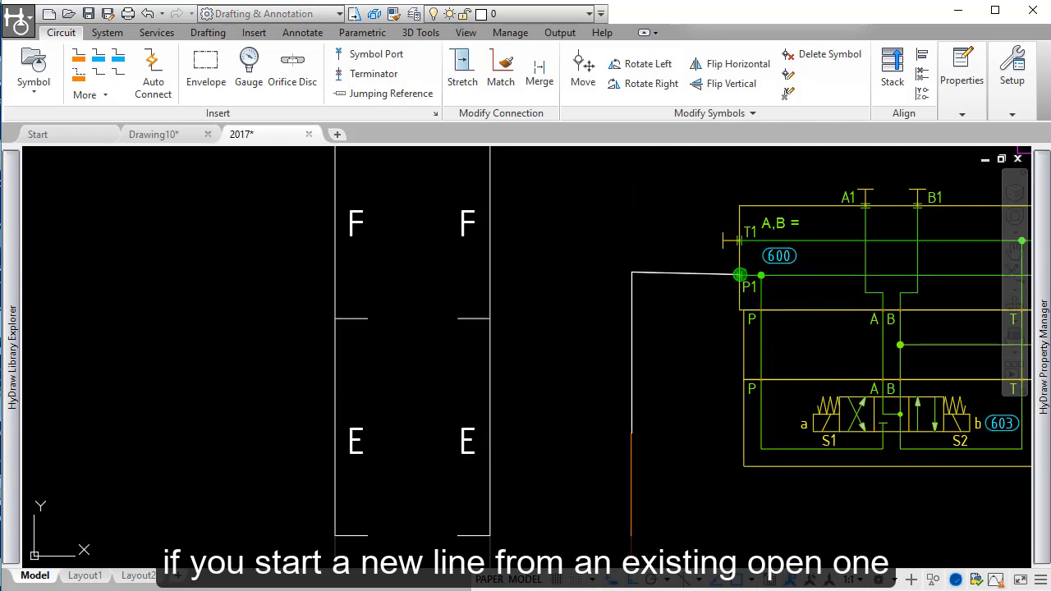
pyautogui.click(740, 275)
# Step: Select the pressure line from port U to P1 to examine whether its segments are merged, and clear the selection
pyautogui.click(635, 354)
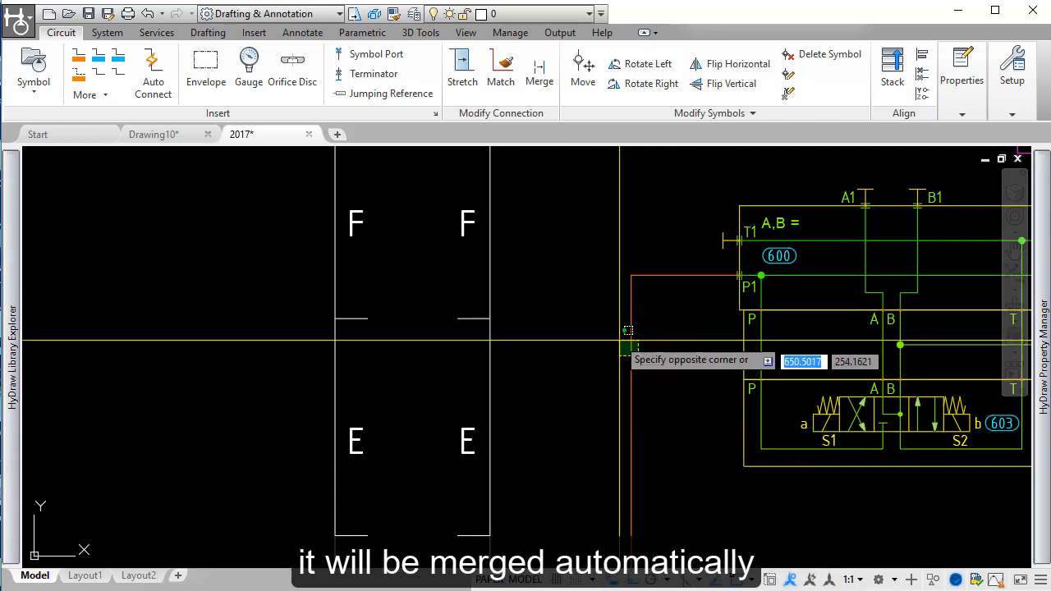
pyautogui.click(620, 340)
pyautogui.scroll(-6, 621, 340)
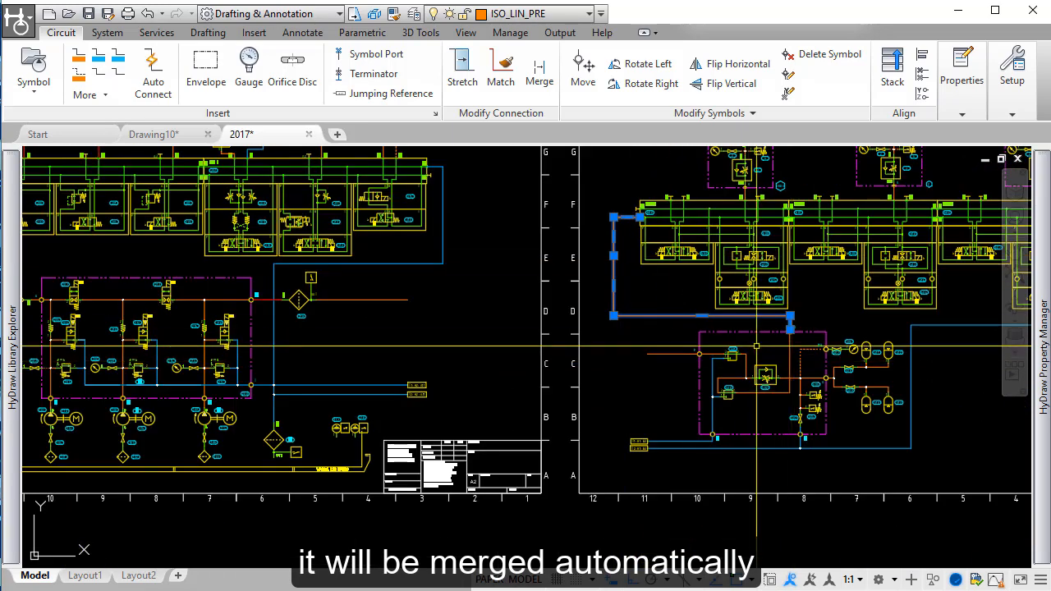
pyautogui.scroll(2, 757, 345)
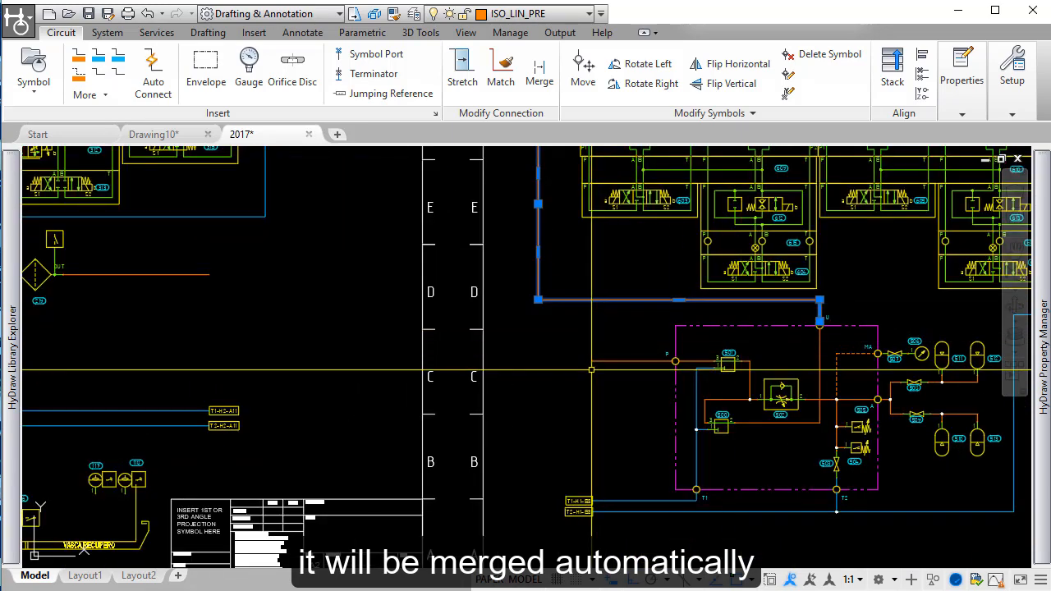
pyautogui.press('Escape')
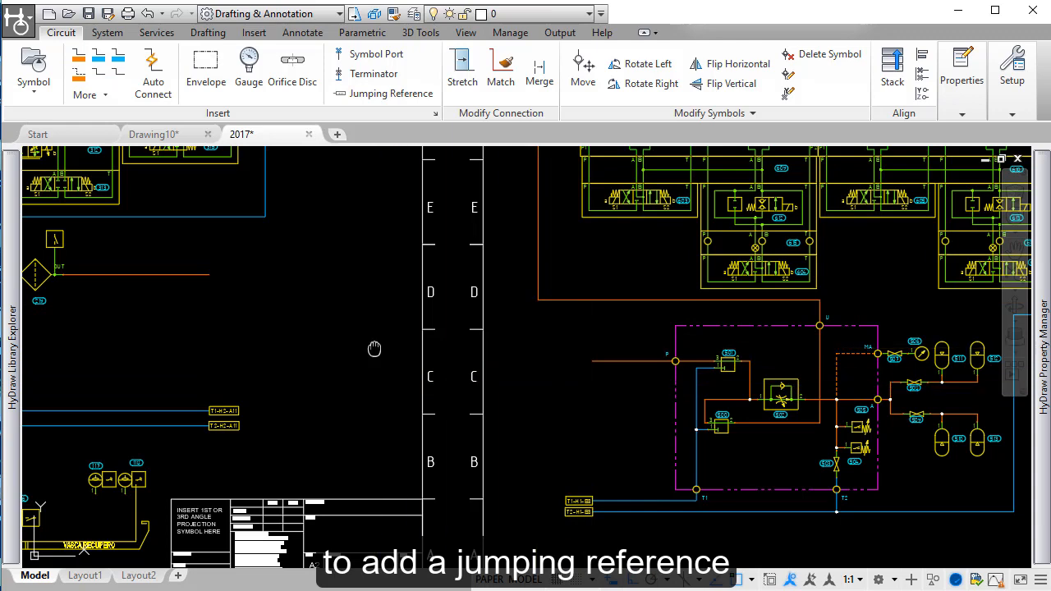
# Step: Insert hydraulic jumping reference P1 on the open pressure line after the filter's OUT port, with destination sheet 2 and grid square C12
pyautogui.moveTo(373, 349); pyautogui.dragTo(497, 328, button='middle')
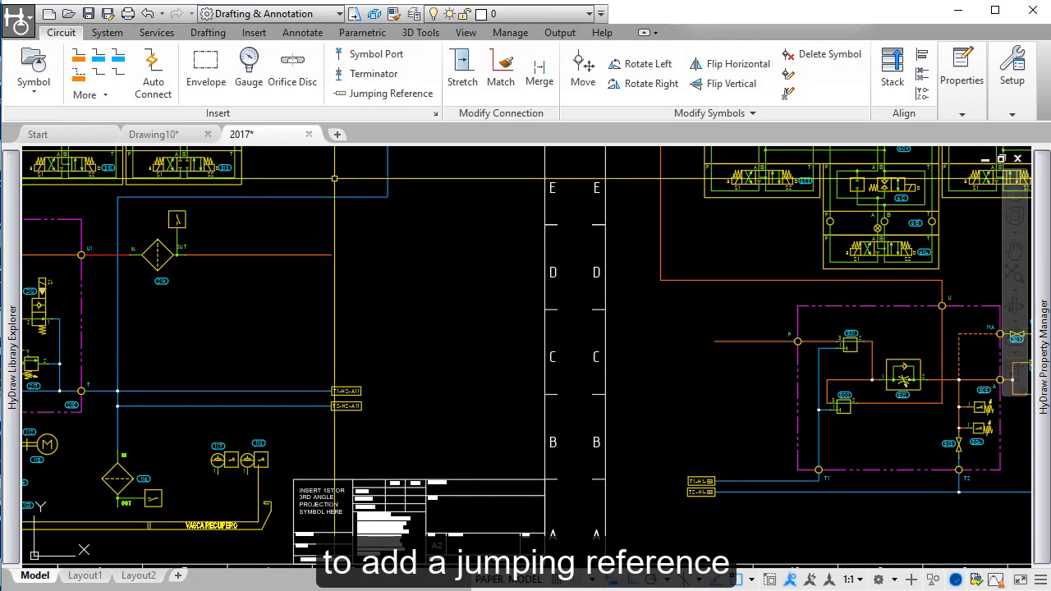
pyautogui.click(400, 96)
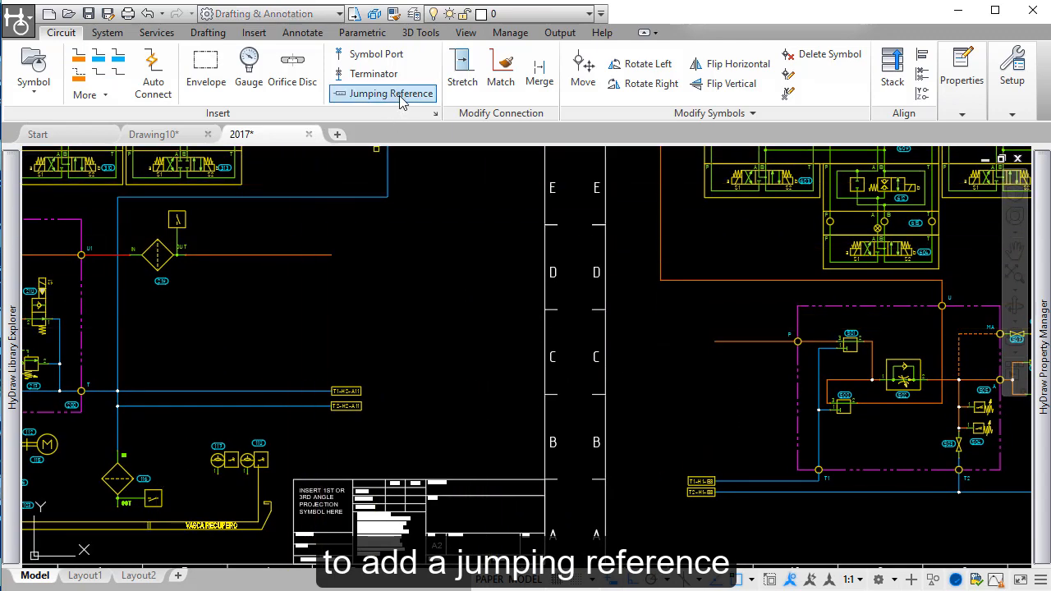
pyautogui.click(324, 255)
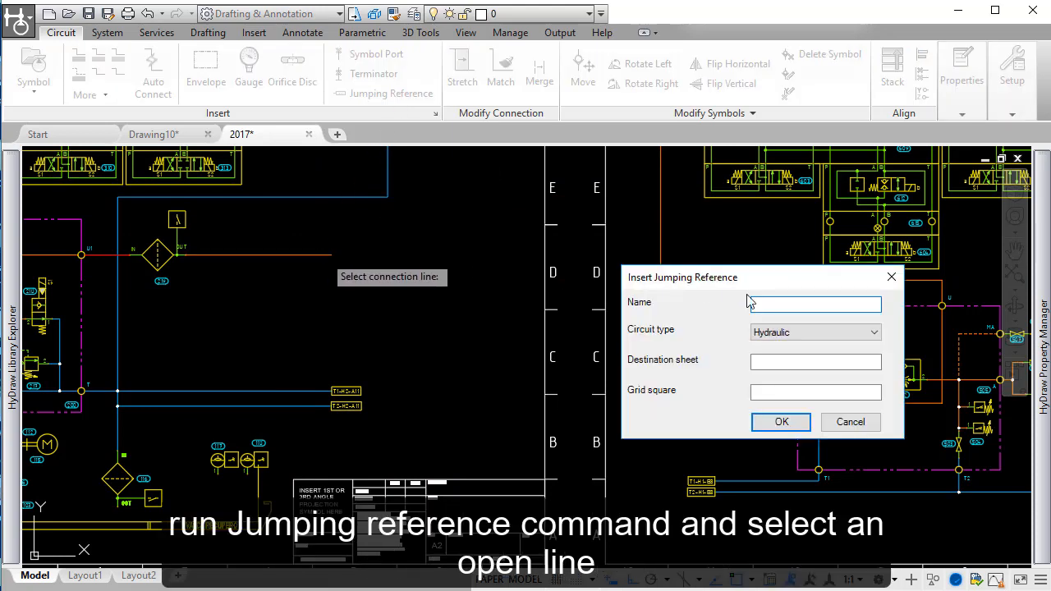
pyautogui.write('P1')
pyautogui.click(797, 362)
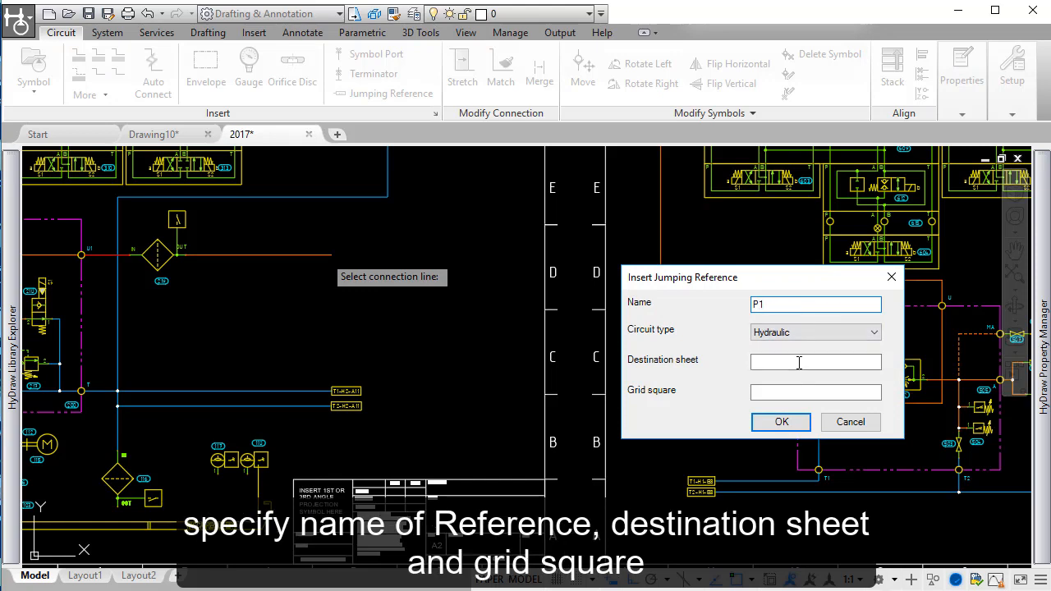
pyautogui.write('2')
pyautogui.click(772, 392)
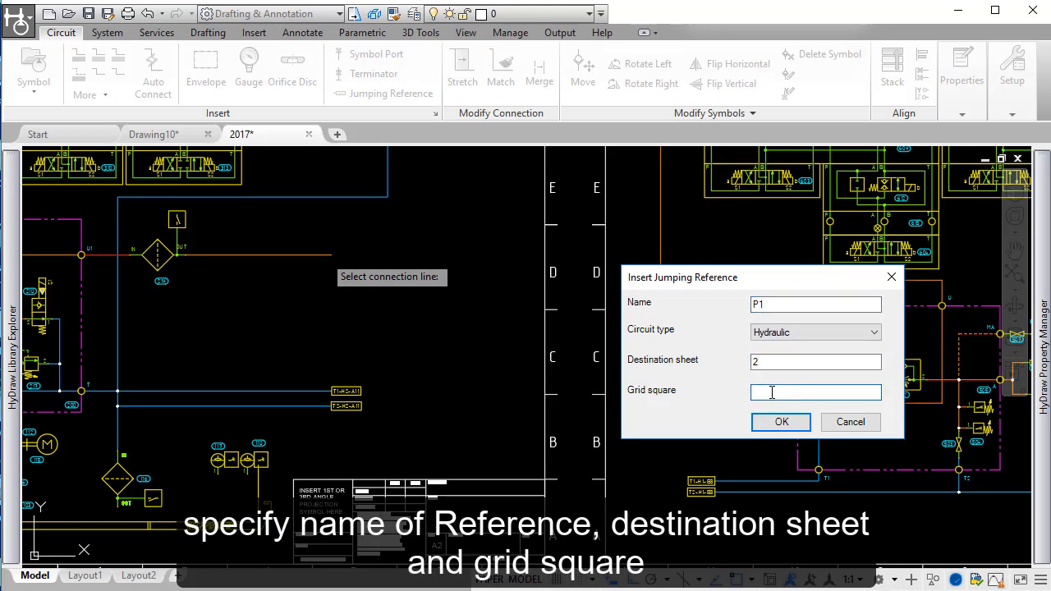
pyautogui.write('11')
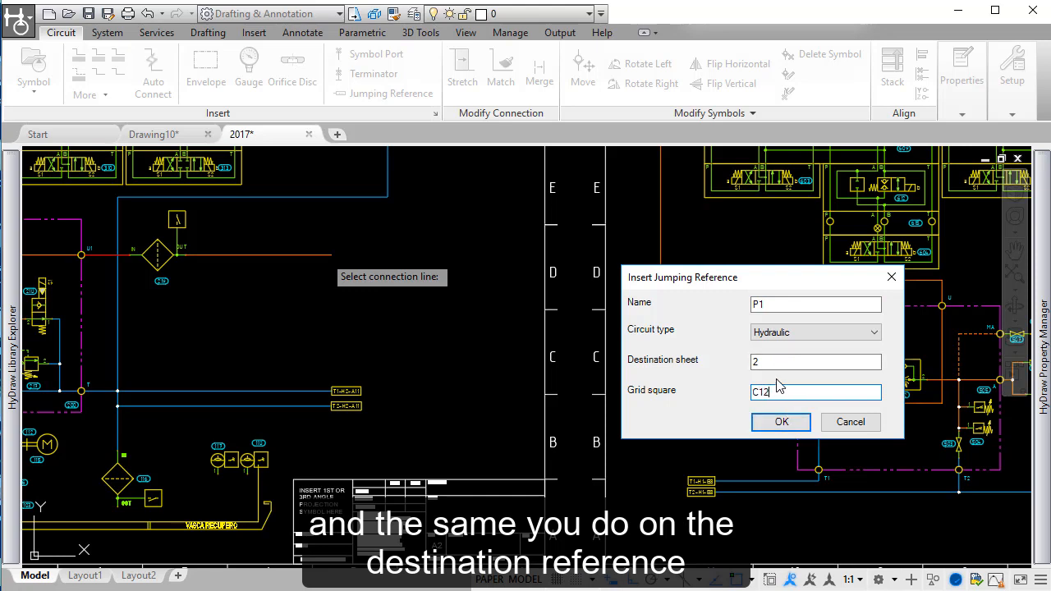
pyautogui.press('Return')
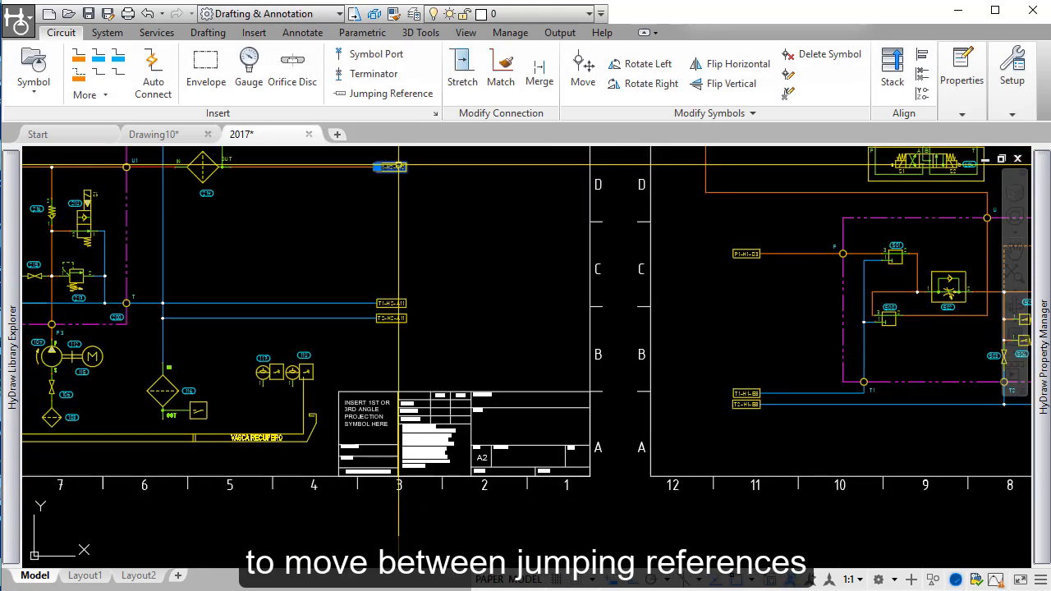
# Step: Use Find Jumping Reference to go from P1-H2-C12 to its counterpart P1-H1-D3 and back again
pyautogui.rightClick(399, 166)
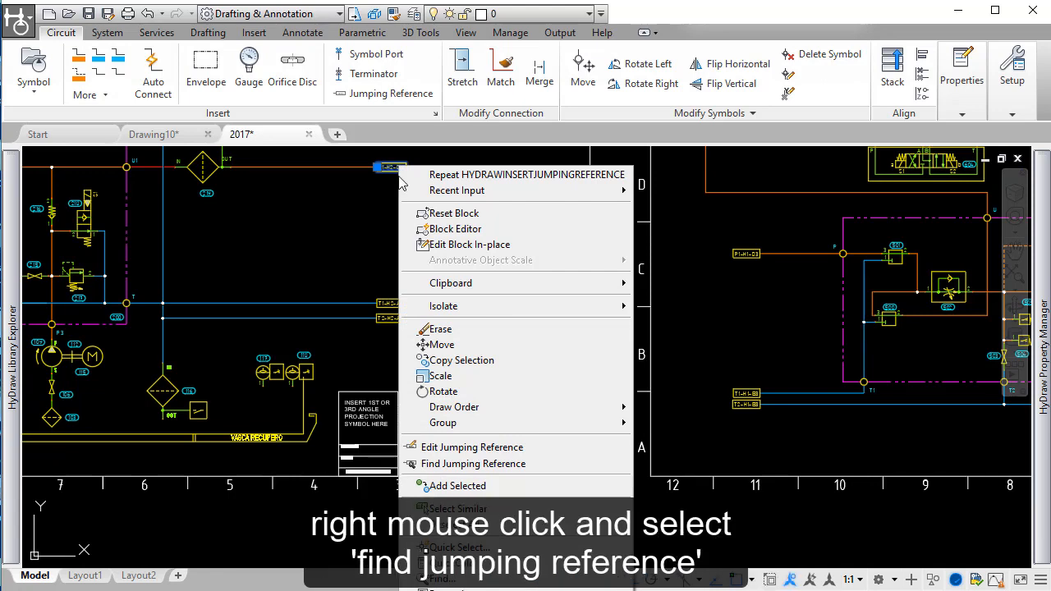
pyautogui.click(465, 464)
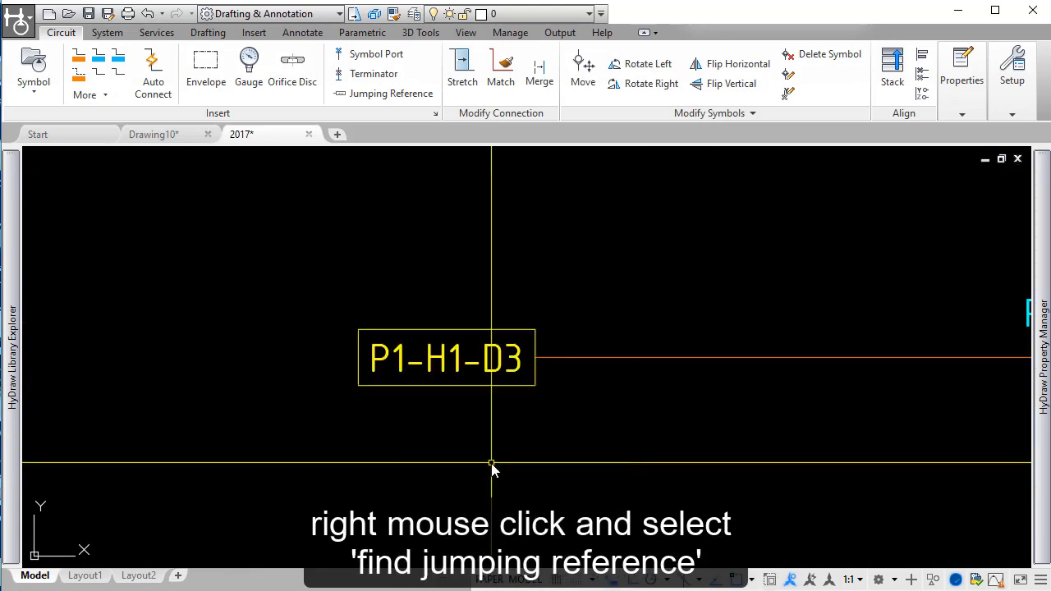
pyautogui.moveTo(418, 423); pyautogui.dragTo(536, 352, button='middle')
pyautogui.click(615, 266)
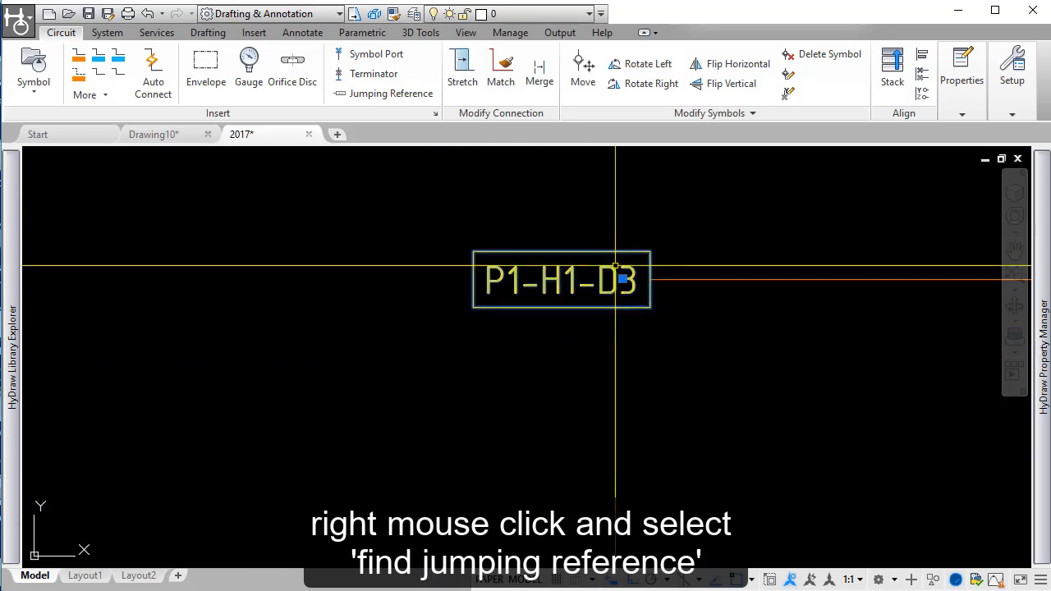
pyautogui.rightClick(615, 266)
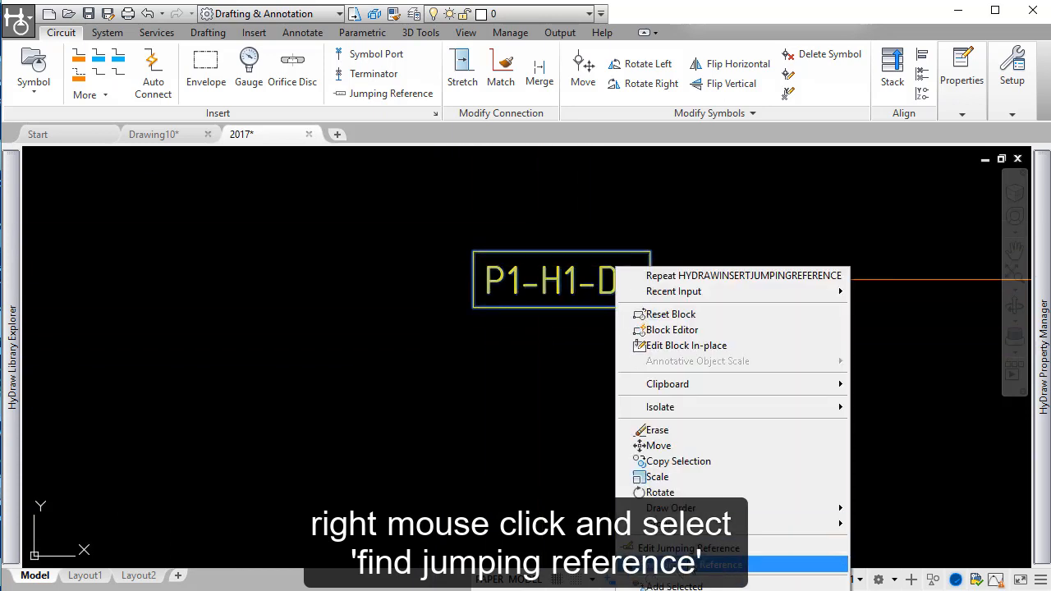
pyautogui.click(688, 561)
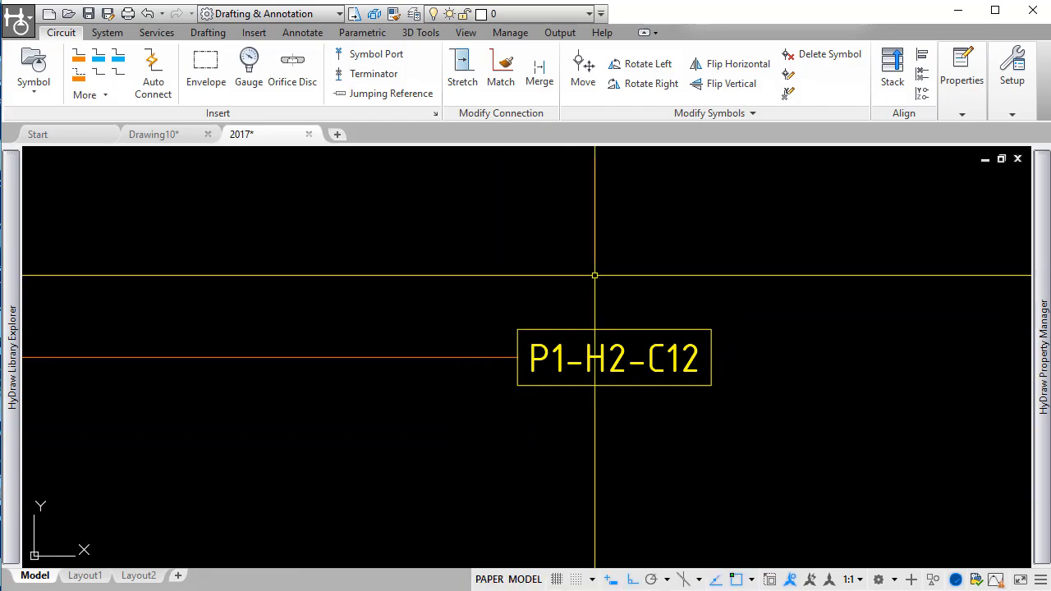
pyautogui.scroll(-2, 596, 285)
pyautogui.scroll(-6, 595, 286)
pyautogui.moveTo(739, 425)
pyautogui.mouseDown(button='middle')
pyautogui.moveTo(586, 294)
pyautogui.moveTo(530, 353)
pyautogui.mouseUp(button='middle')
pyautogui.press('Escape')
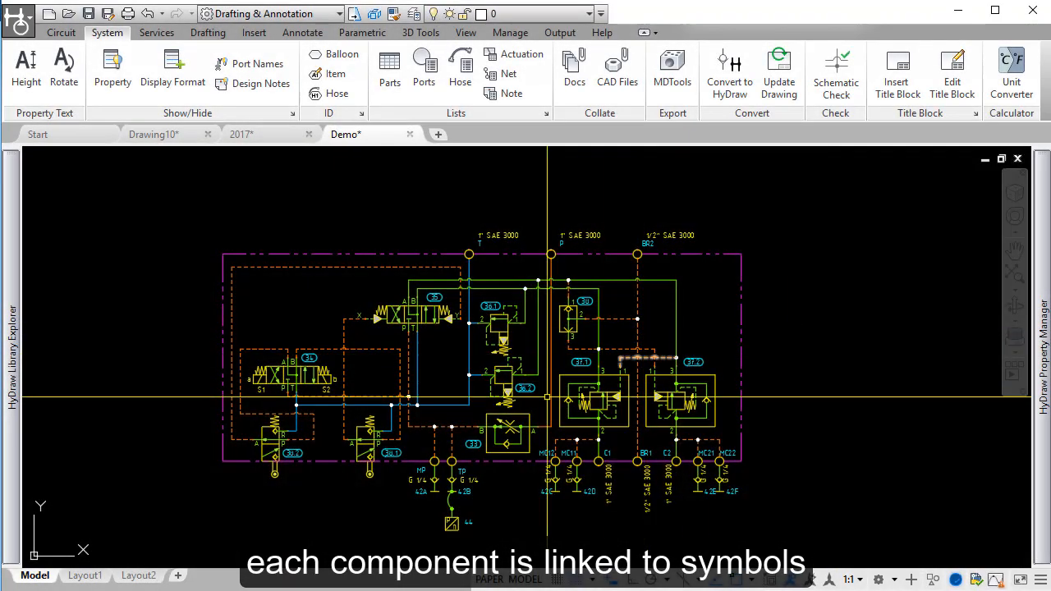
# Step: Open the Bosch Rexroth datasheet VSP150.pdf linked to valve 36.2, and close it again
pyautogui.scroll(2, 507, 407)
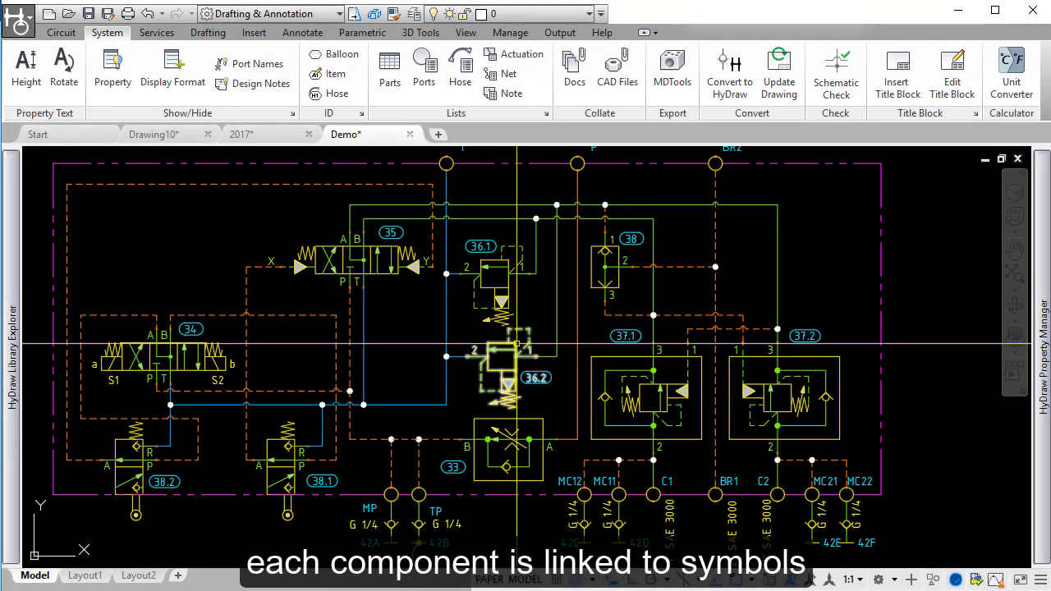
pyautogui.click(507, 345)
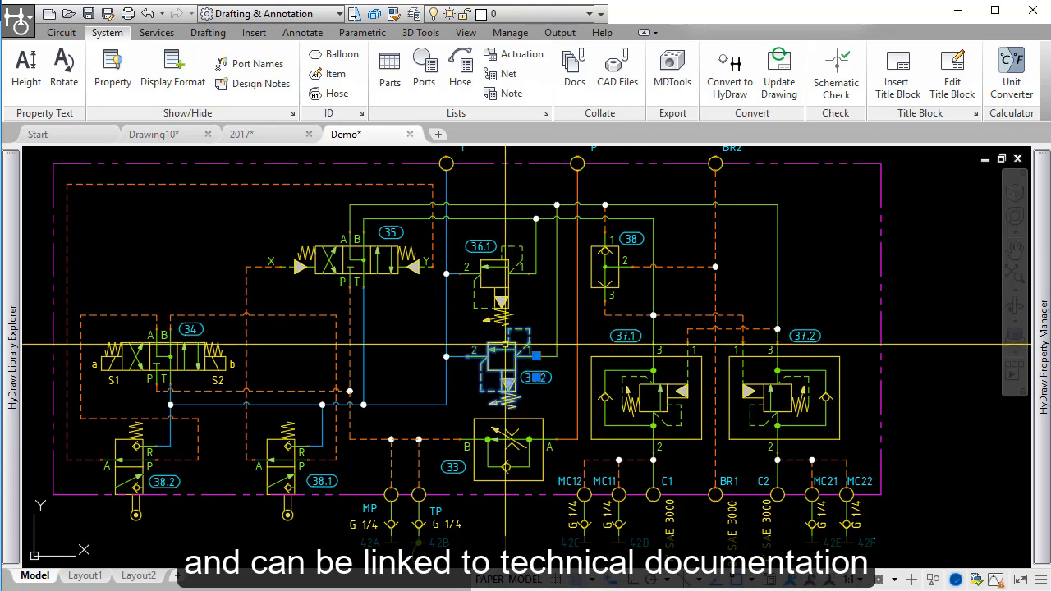
pyautogui.moveTo(1040, 258)
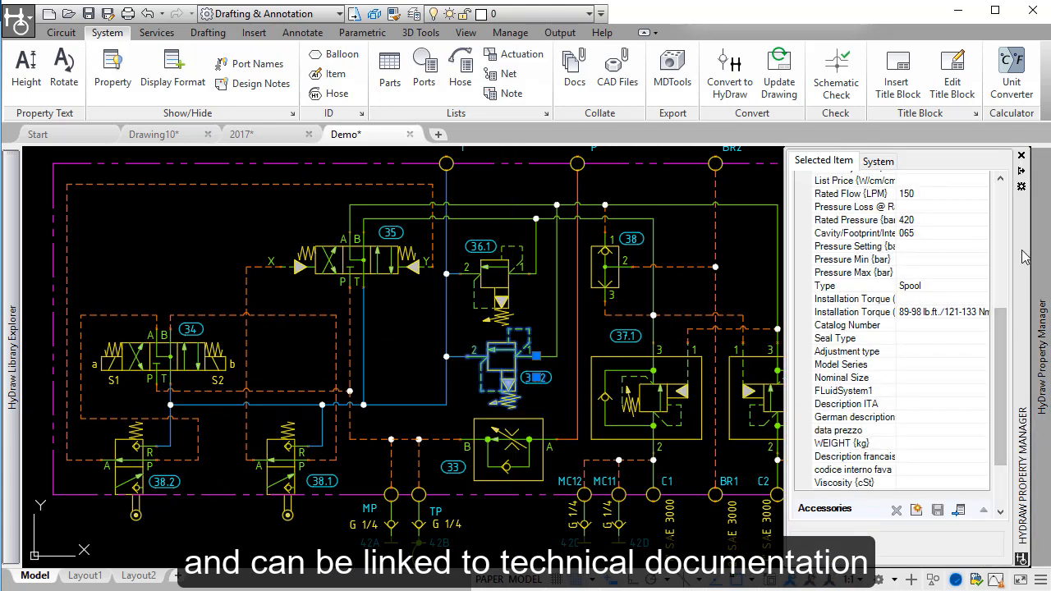
pyautogui.moveTo(1001, 360); pyautogui.dragTo(1004, 424)
pyautogui.click(967, 473)
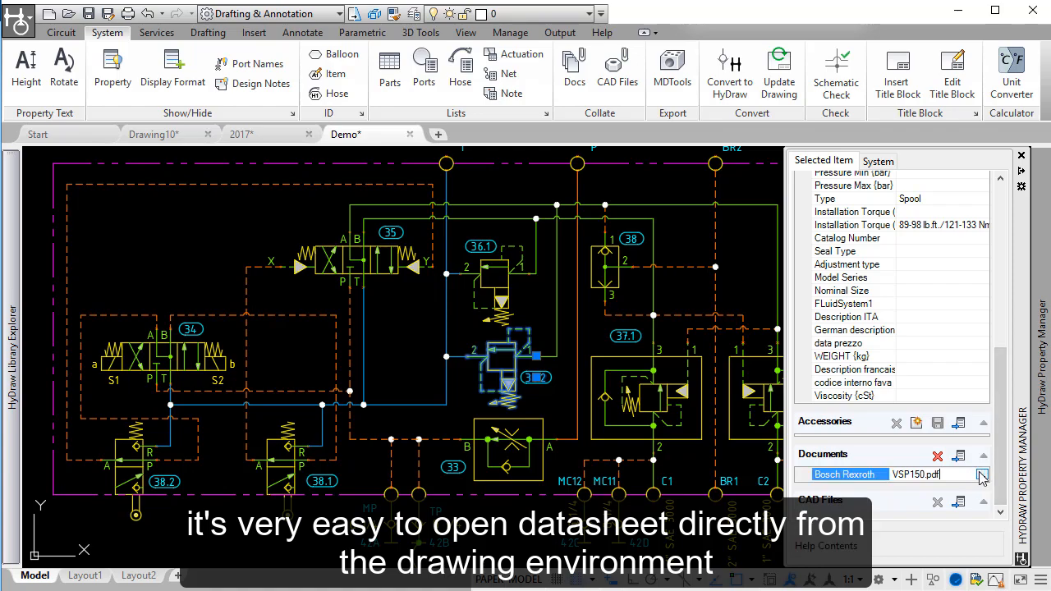
pyautogui.click(983, 476)
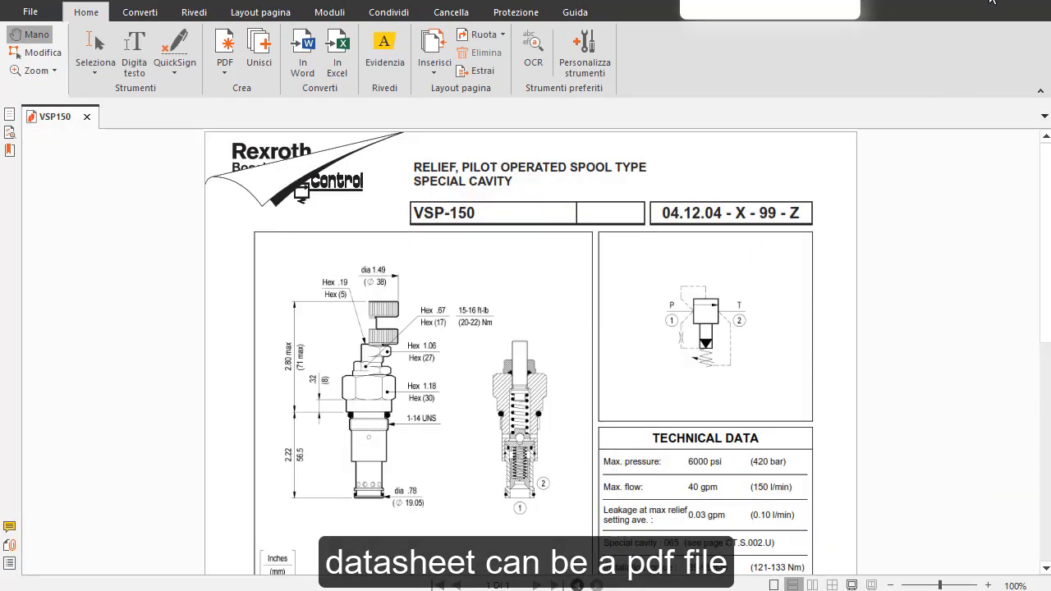
pyautogui.click(1033, 10)
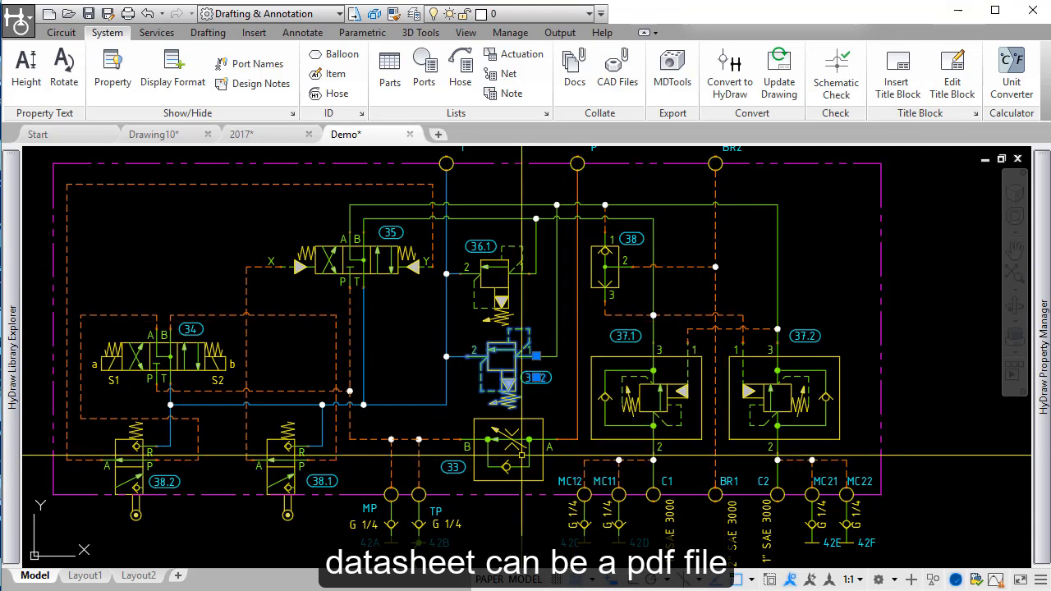
# Step: Open the document linked to flow control valve 33
pyautogui.click(526, 440)
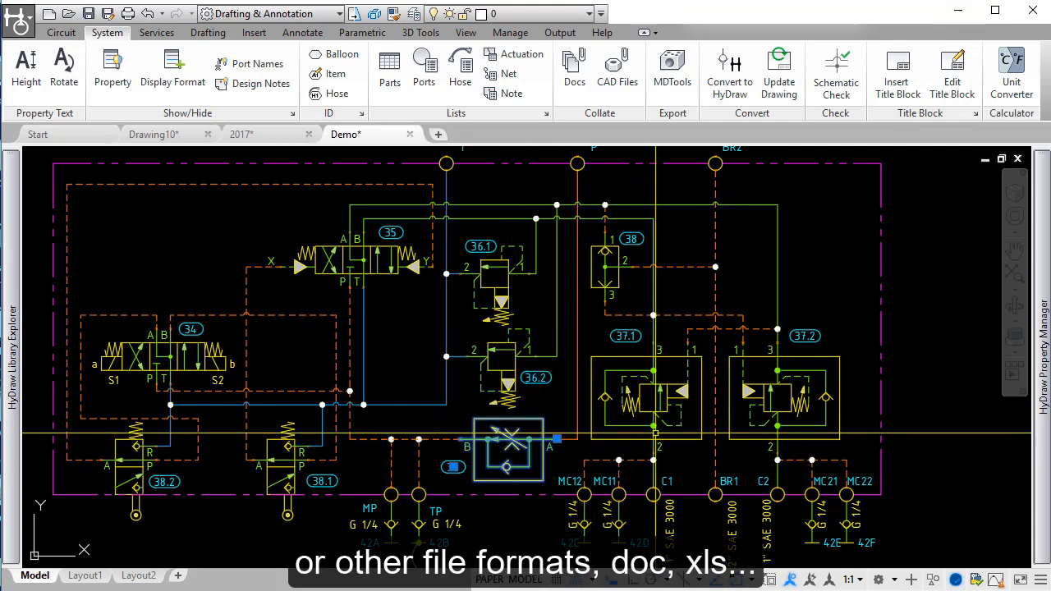
pyautogui.moveTo(1046, 369)
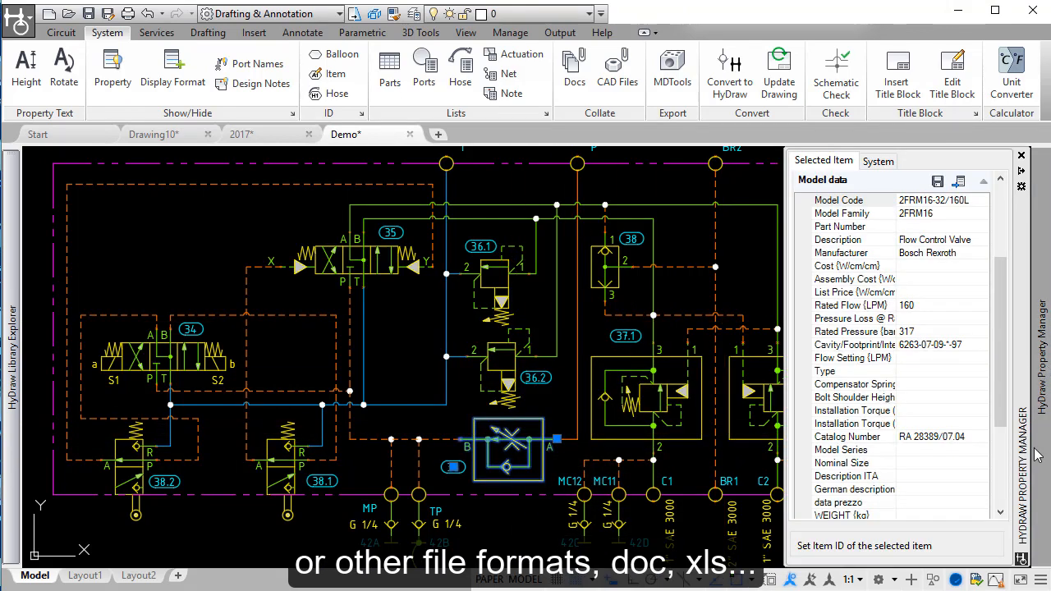
pyautogui.scroll(-4, 1001, 466)
pyautogui.click(984, 475)
pyautogui.click(983, 475)
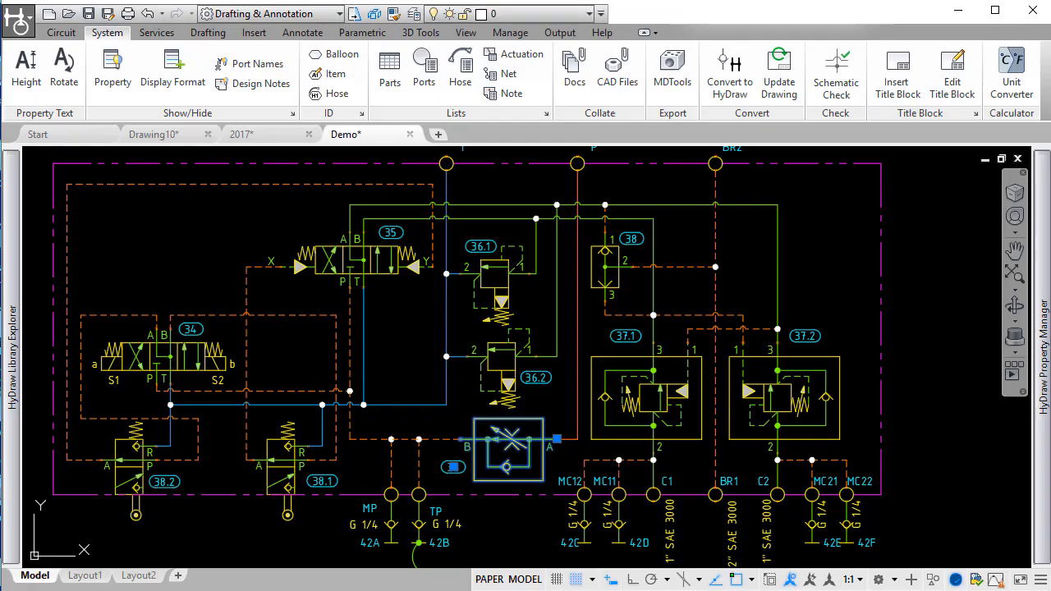
# Step: Collate the technical documents of the whole diagram with Include All, saving every listed PDF file
pyautogui.click(576, 72)
pyautogui.click(922, 535)
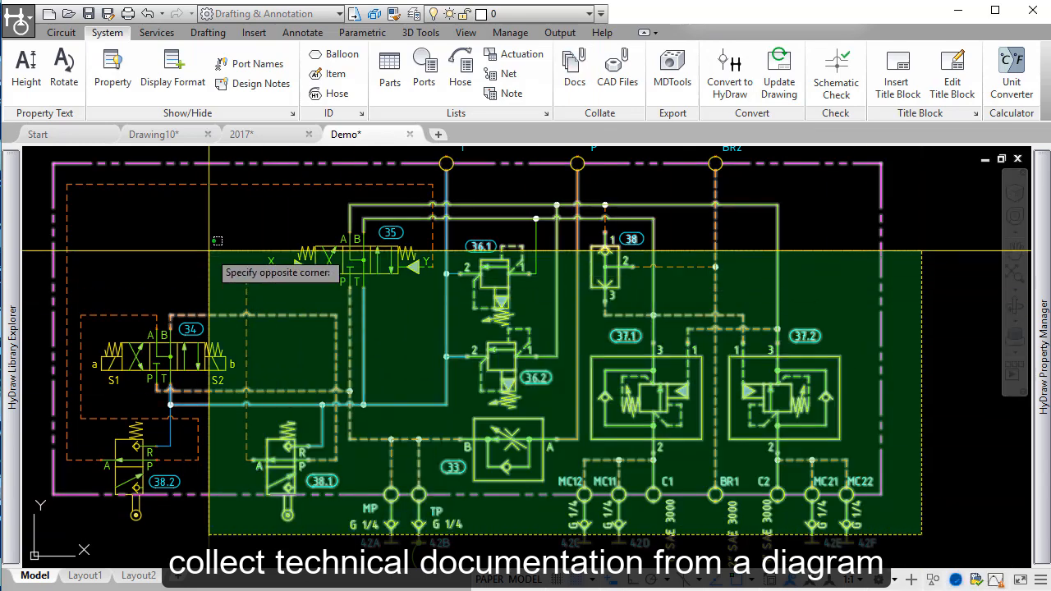
pyautogui.click(45, 152)
pyautogui.press('Return')
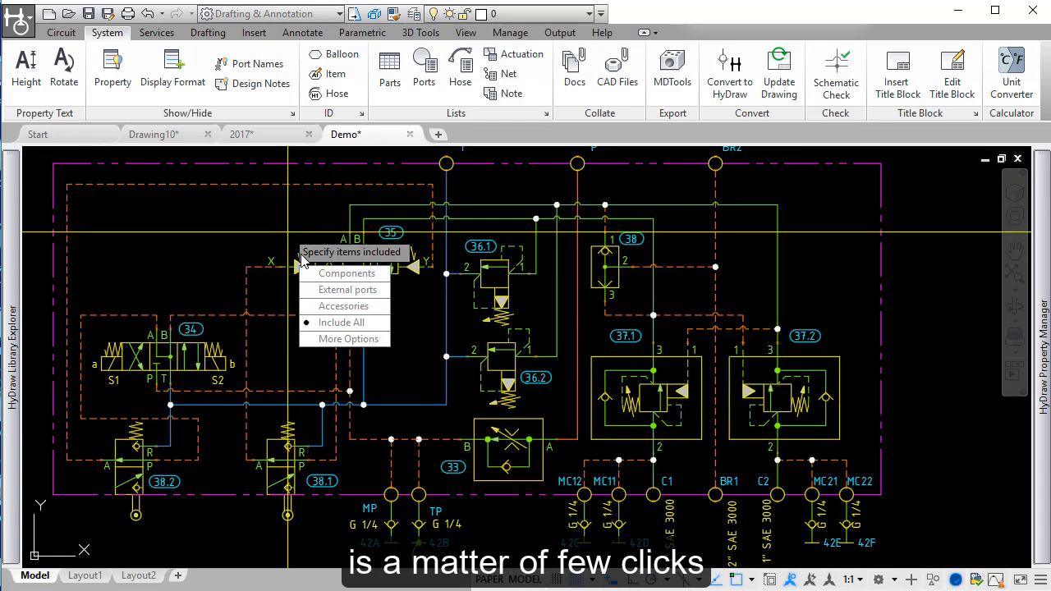
pyautogui.click(338, 322)
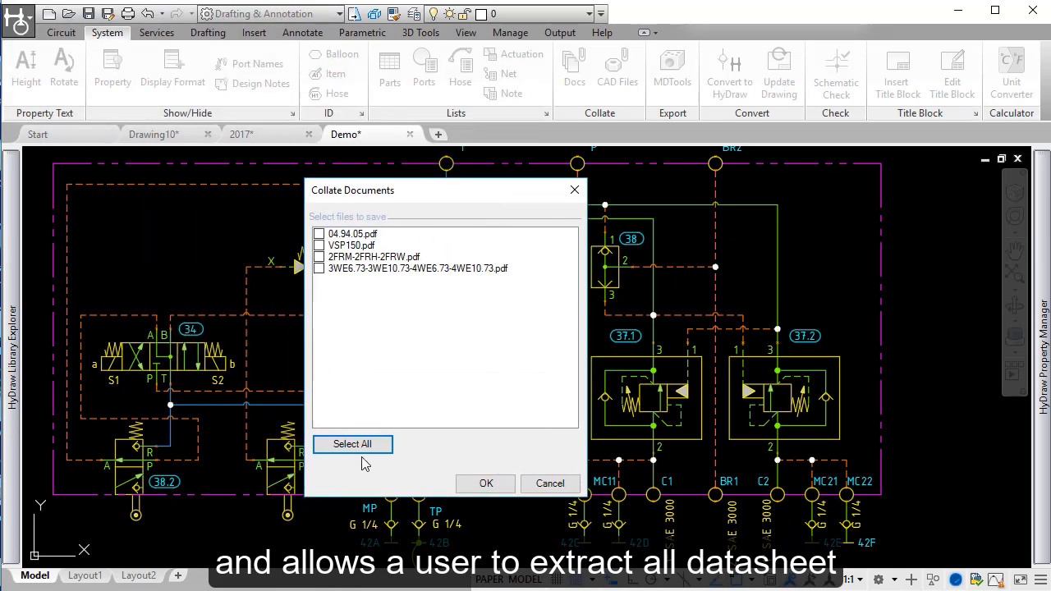
pyautogui.click(369, 444)
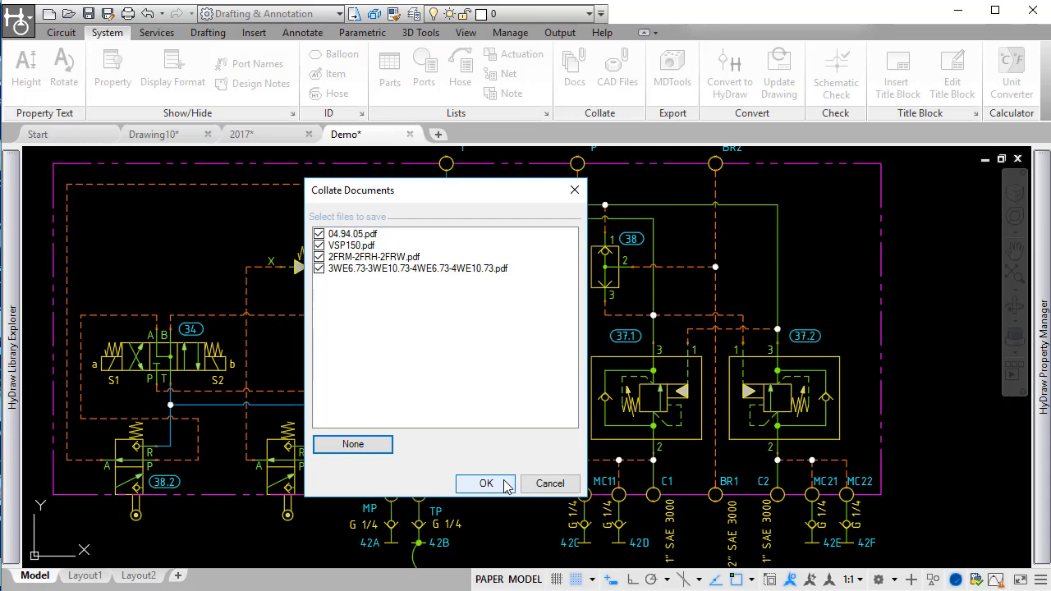
pyautogui.click(487, 484)
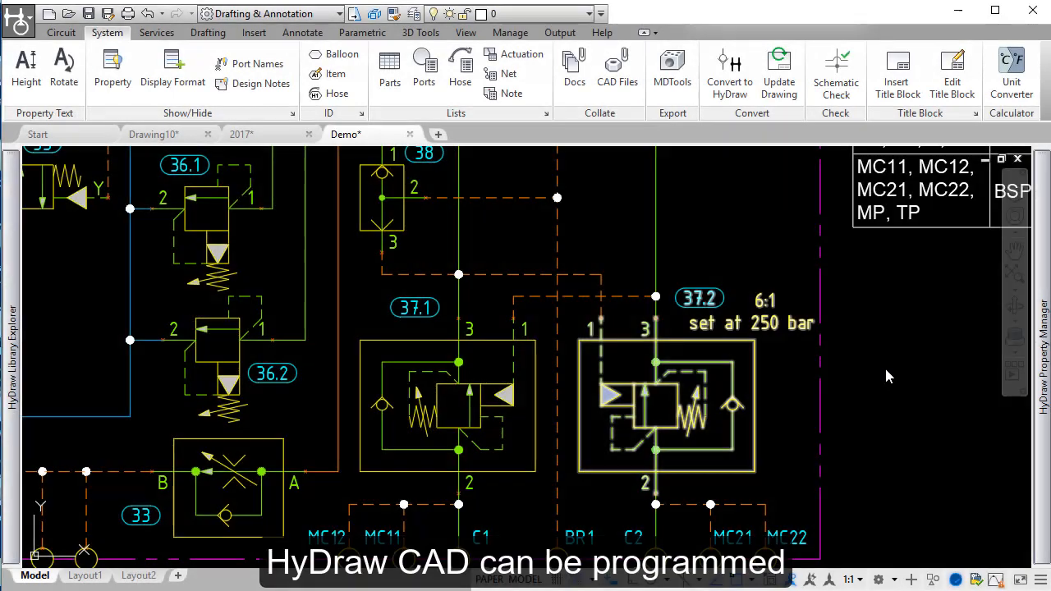
# Step: Set the Pressure Setting of counterbalance valve 37.2 to 180 bar
pyautogui.click(671, 340)
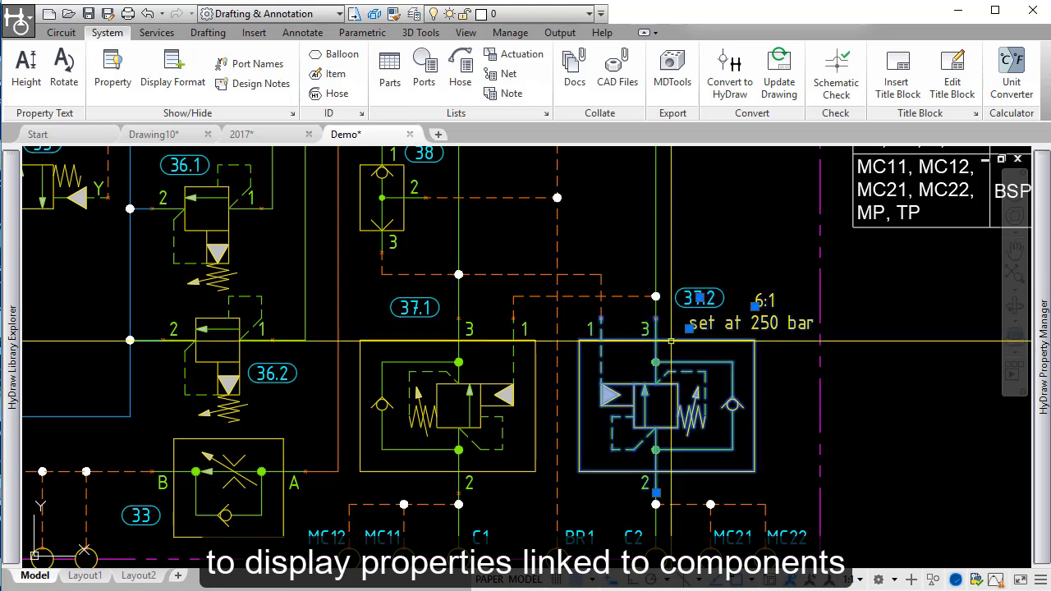
pyautogui.scroll(2, 756, 306)
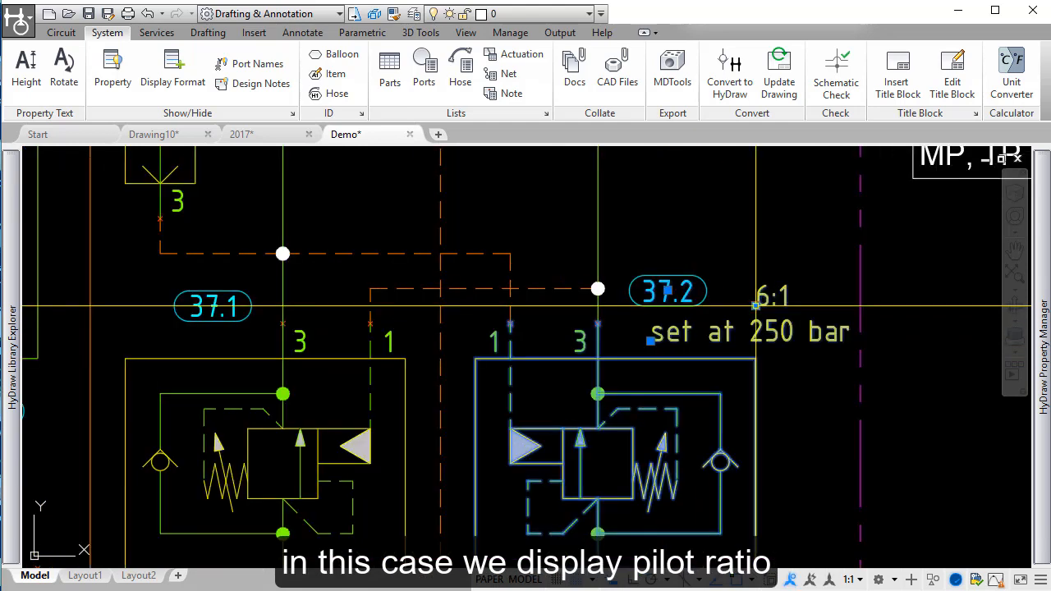
pyautogui.moveTo(1047, 248)
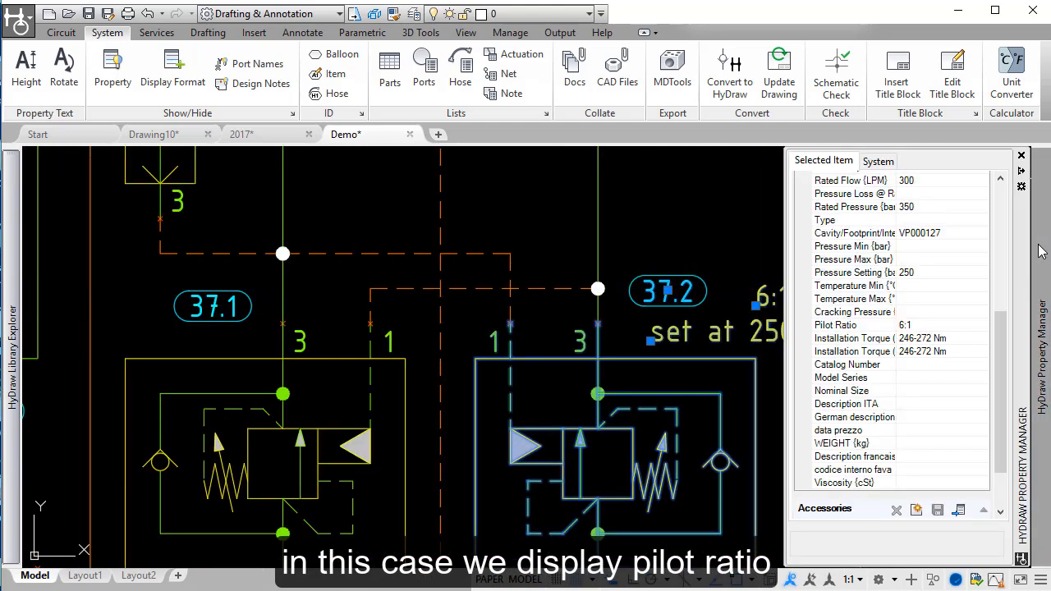
pyautogui.click(924, 274)
pyautogui.scroll(3, 924, 278)
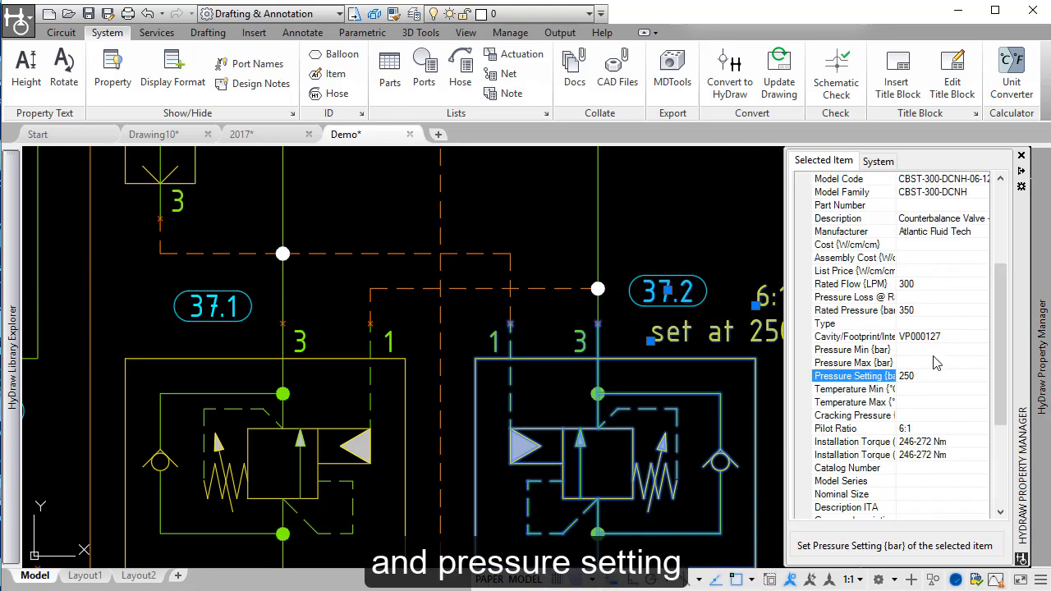
pyautogui.press('Return')
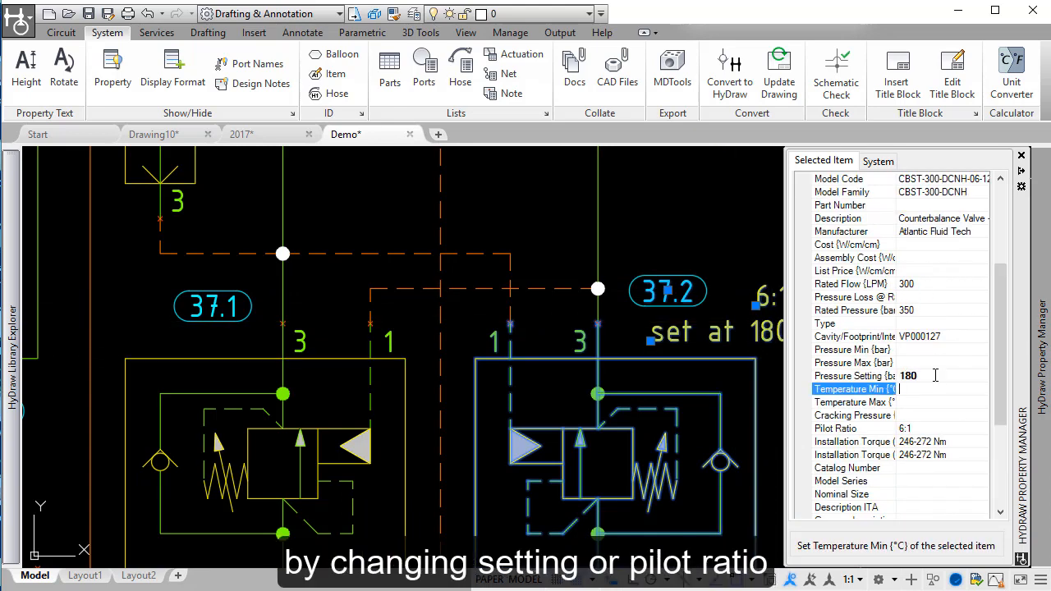
# Step: Set the Pilot Ratio of valve 37.2 to 5:1, and clear the selection
pyautogui.click(919, 429)
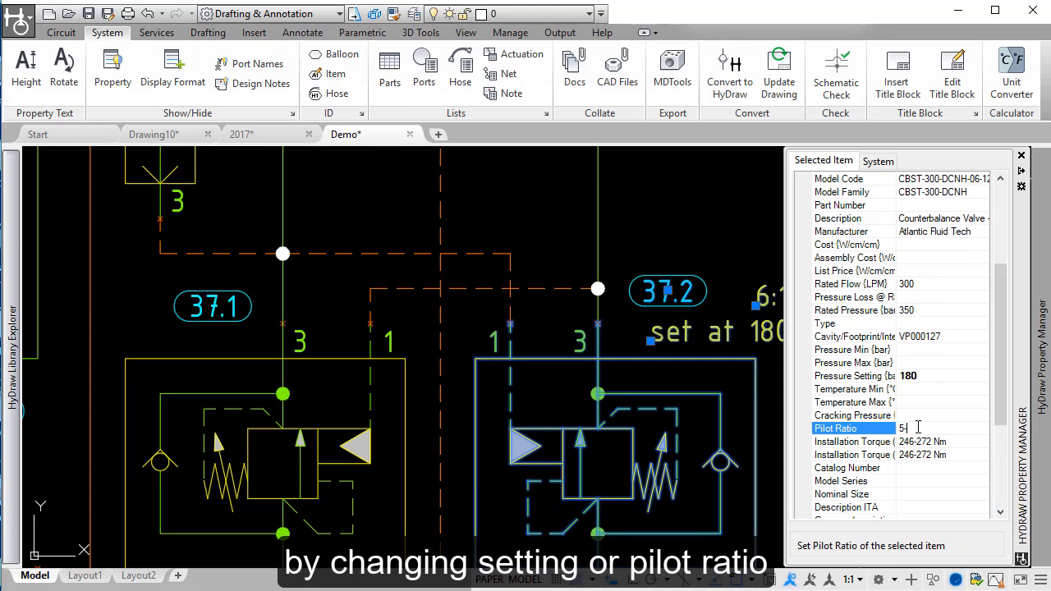
pyautogui.press('Return')
pyautogui.press('Escape')
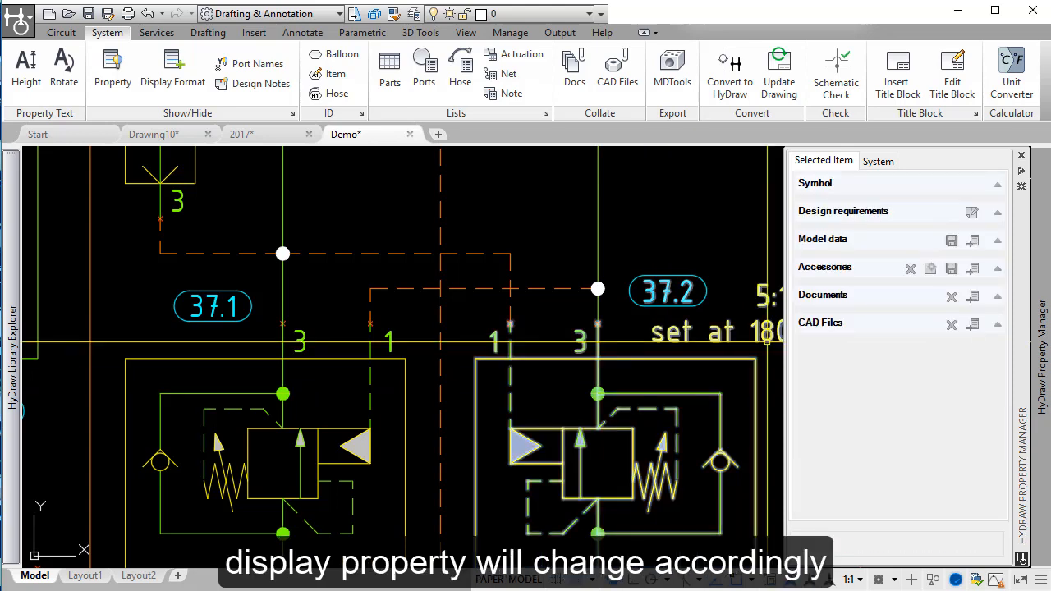
pyautogui.moveTo(751, 270); pyautogui.dragTo(514, 239, button='middle')
pyautogui.scroll(-3, 468, 321)
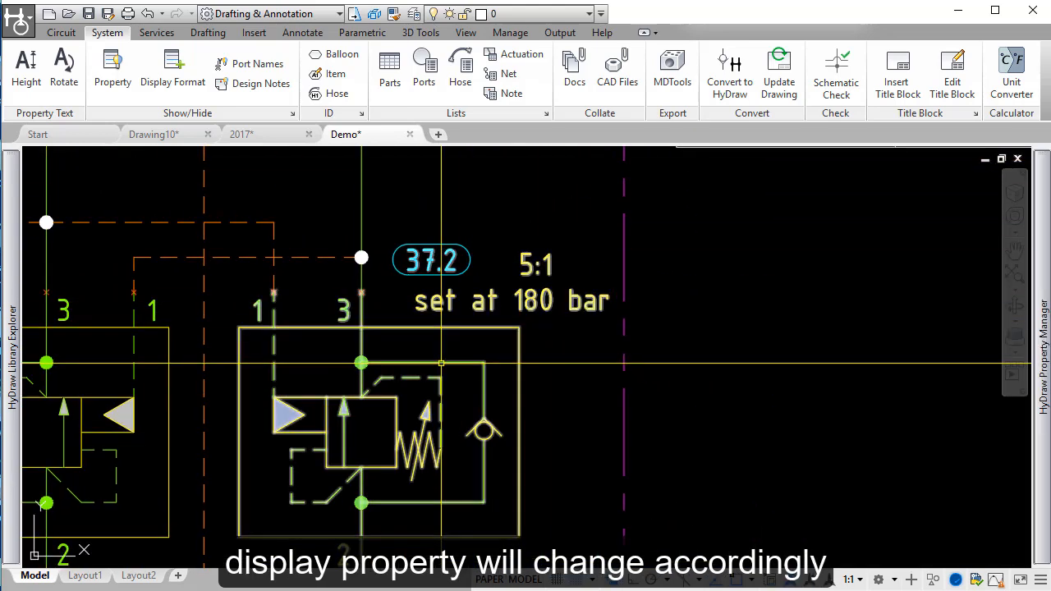
pyautogui.moveTo(351, 277); pyautogui.dragTo(567, 232, button='middle')
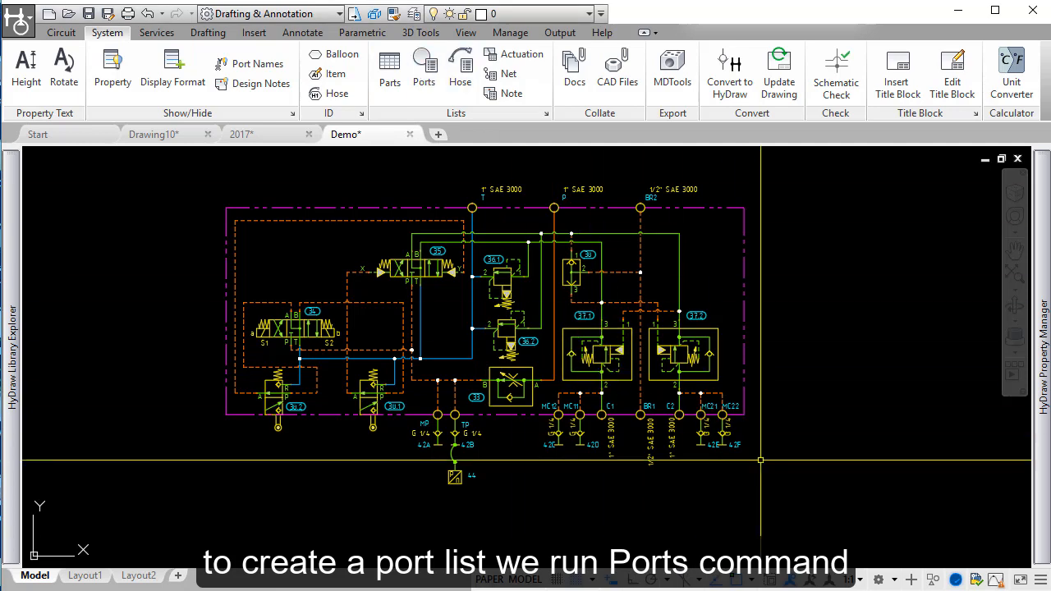
# Step: Generate a ports list from the whole diagram, grouping identical items and using the HyDraw default format
pyautogui.click(427, 69)
pyautogui.click(821, 522)
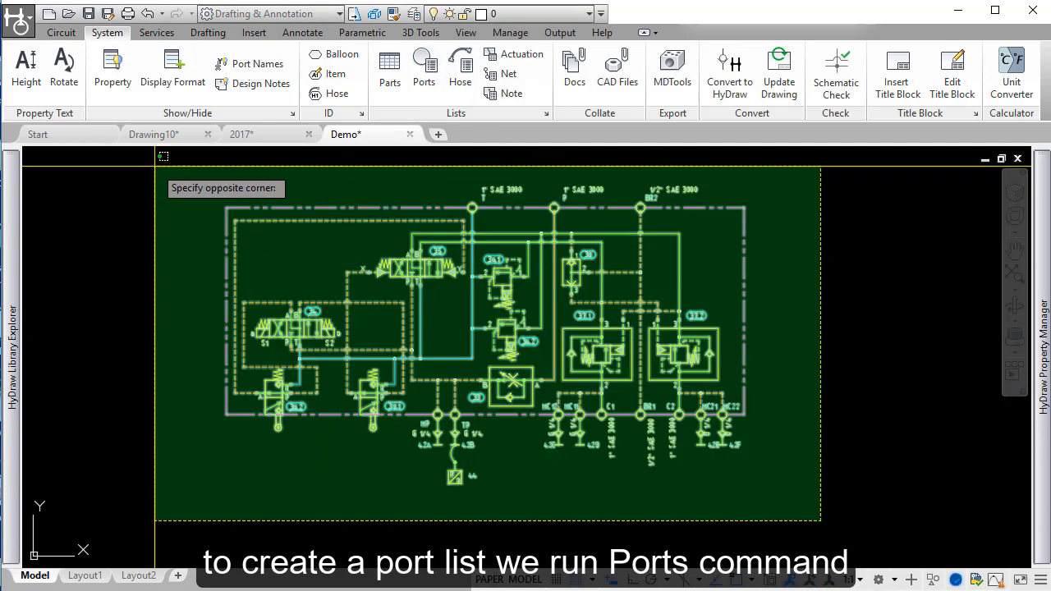
pyautogui.click(148, 176)
pyautogui.press('Return')
pyautogui.moveTo(123, 2); pyautogui.dragTo(299, 63)
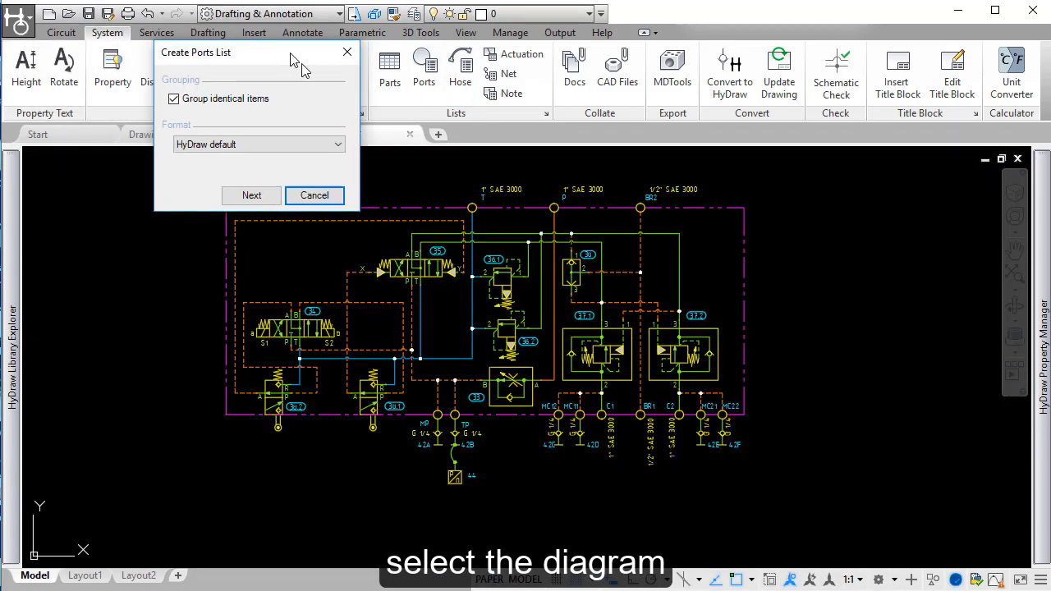
pyautogui.click(258, 209)
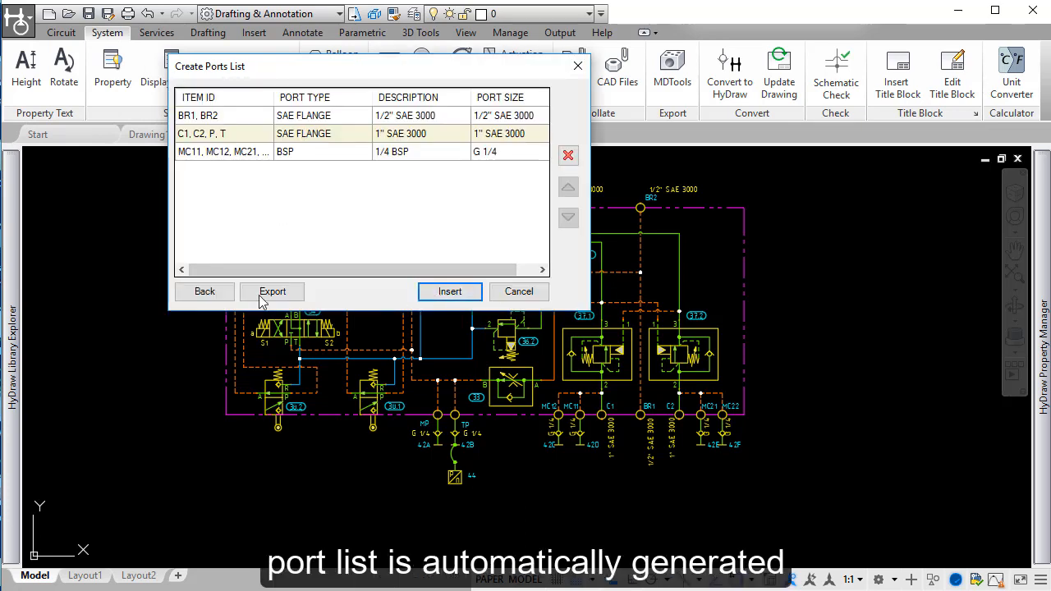
# Step: Insert the ports list as a table in the empty area to the right of the manifold diagram
pyautogui.click(433, 294)
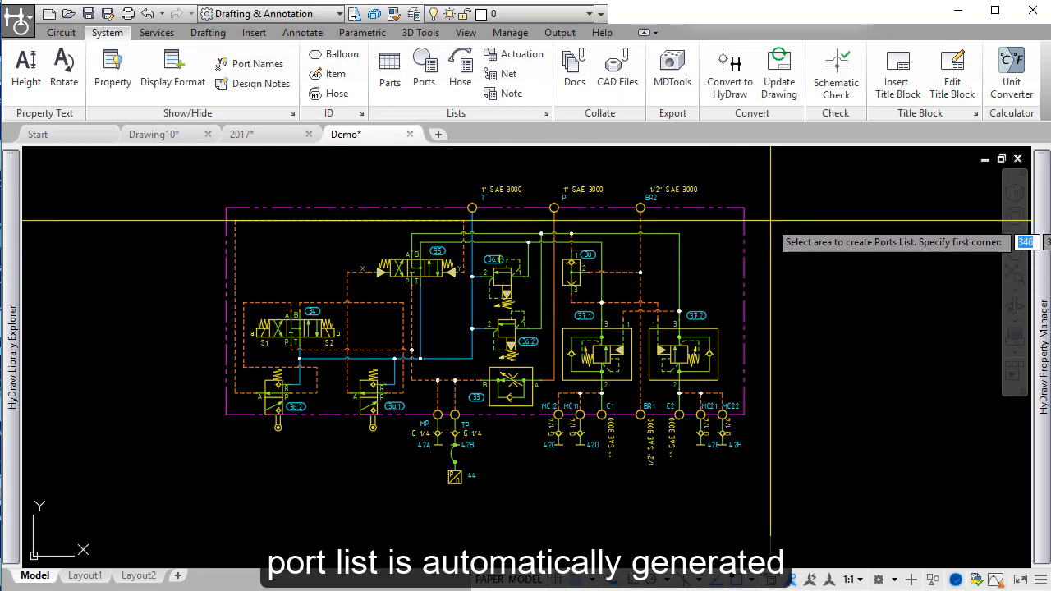
pyautogui.click(757, 221)
pyautogui.moveTo(802, 377); pyautogui.dragTo(485, 353, button='middle')
pyautogui.click(904, 407)
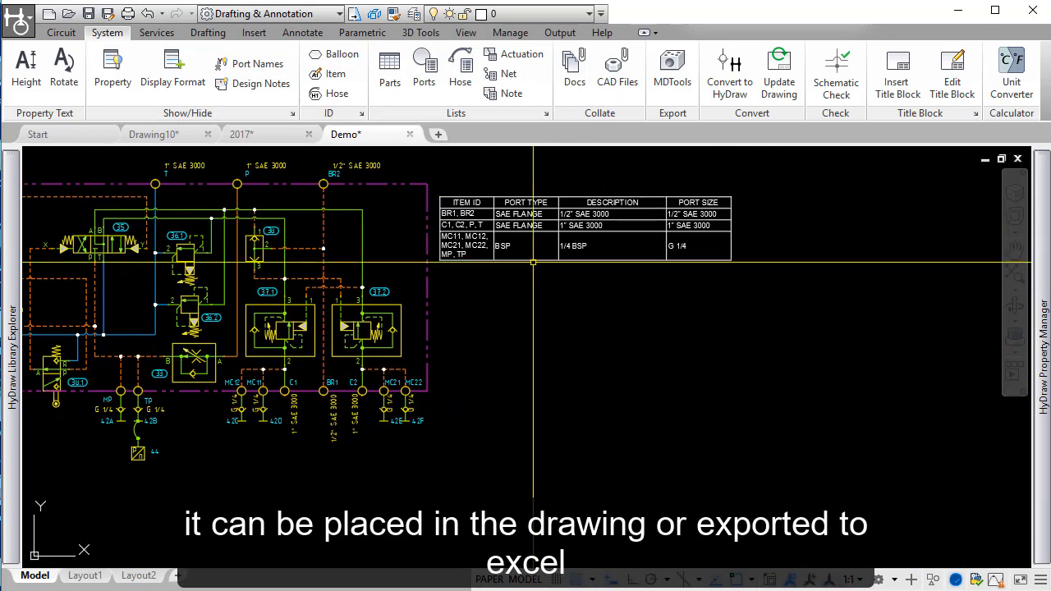
# Step: Generate a parts list of the whole diagram in SMD format, with sub systems and components, grouped identical items and child items
pyautogui.moveTo(533, 262); pyautogui.dragTo(856, 350, button='middle')
pyautogui.click(390, 71)
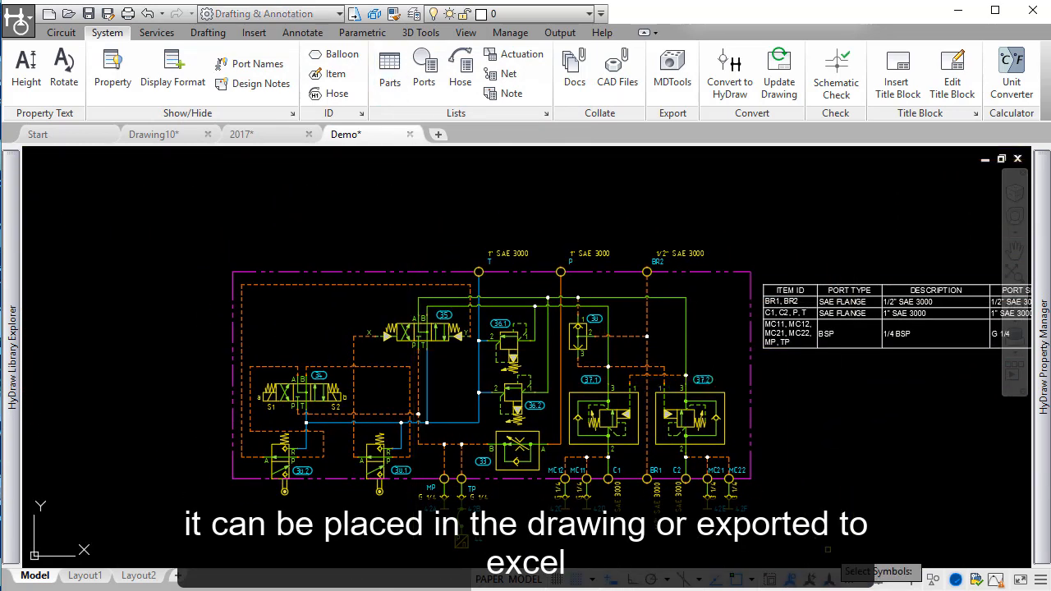
pyautogui.click(1019, 565)
pyautogui.click(195, 221)
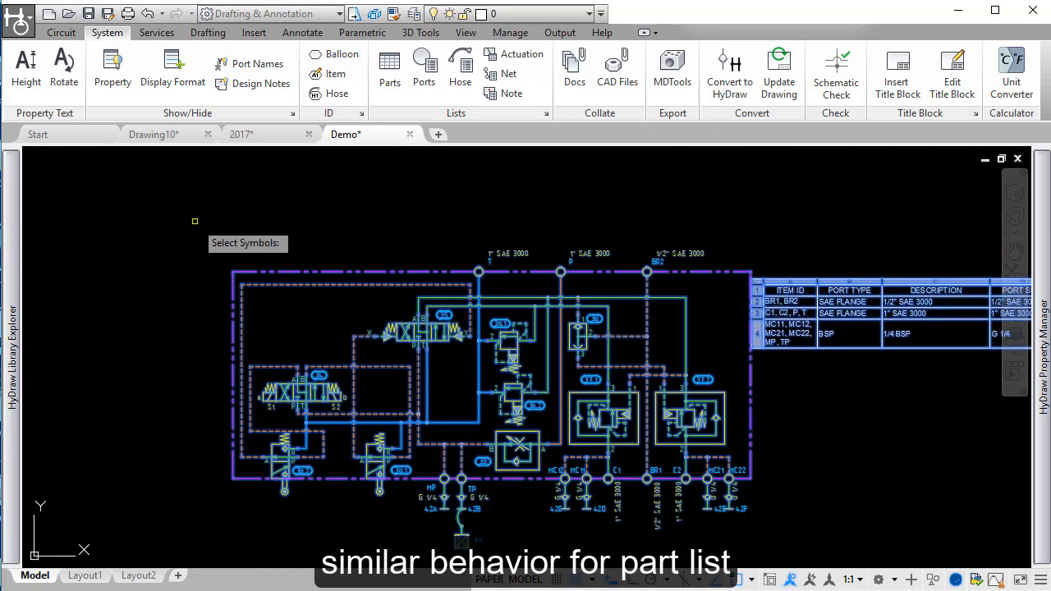
pyautogui.press('Return')
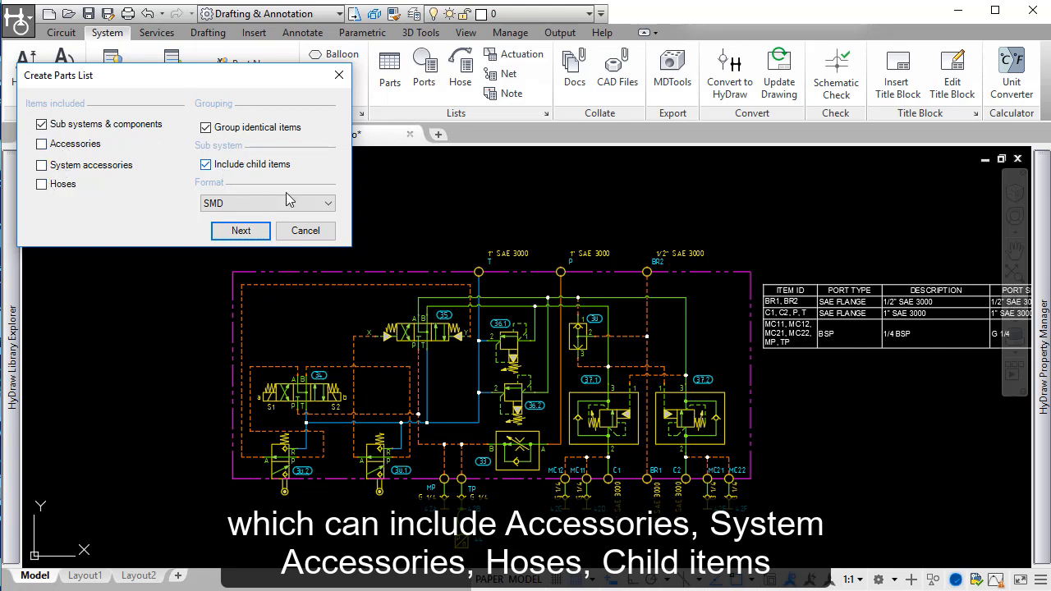
pyautogui.click(325, 204)
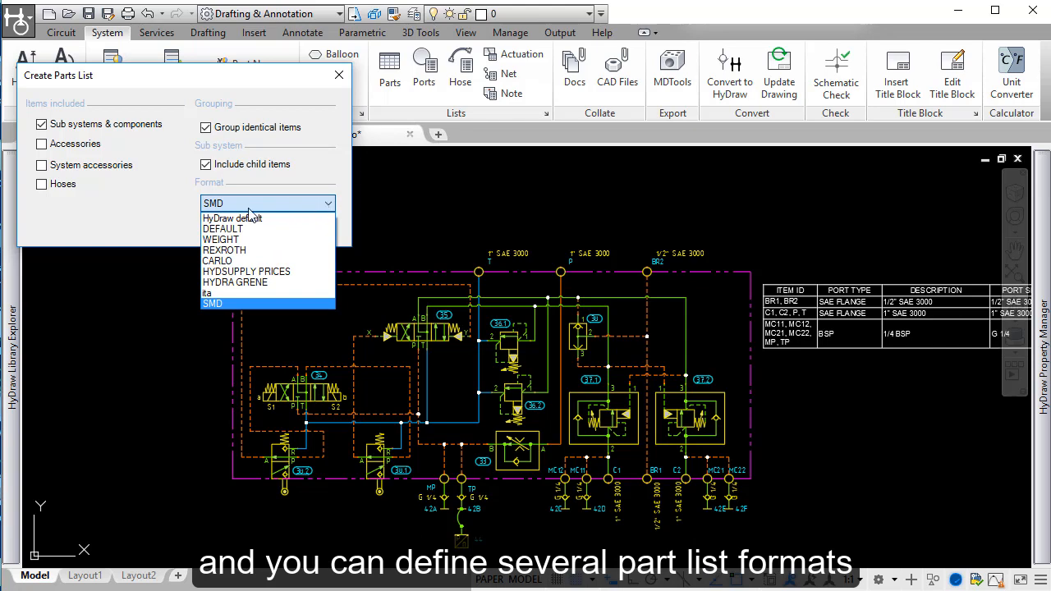
pyautogui.click(242, 180)
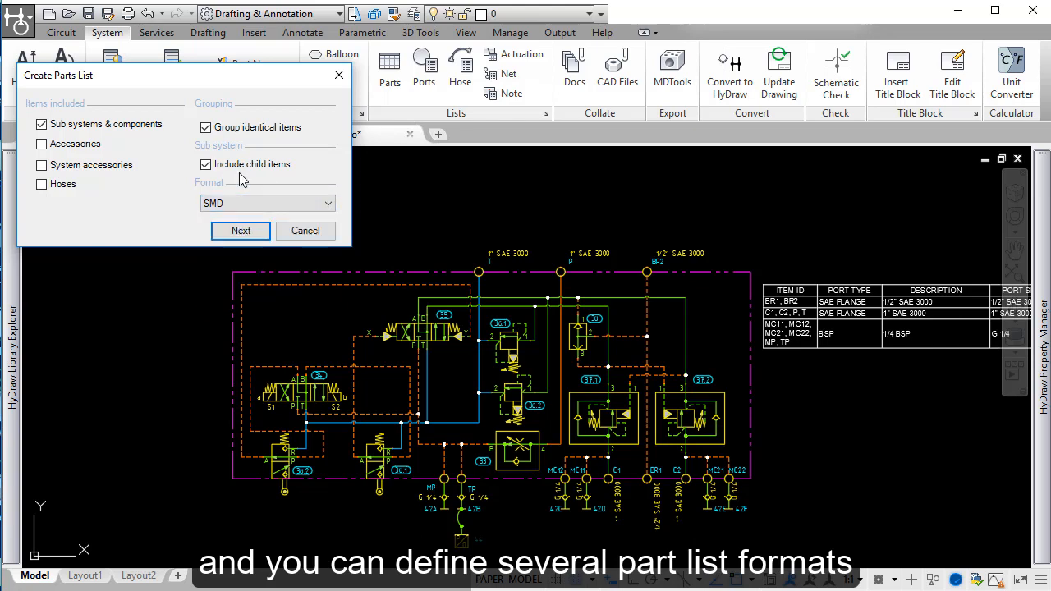
pyautogui.click(241, 231)
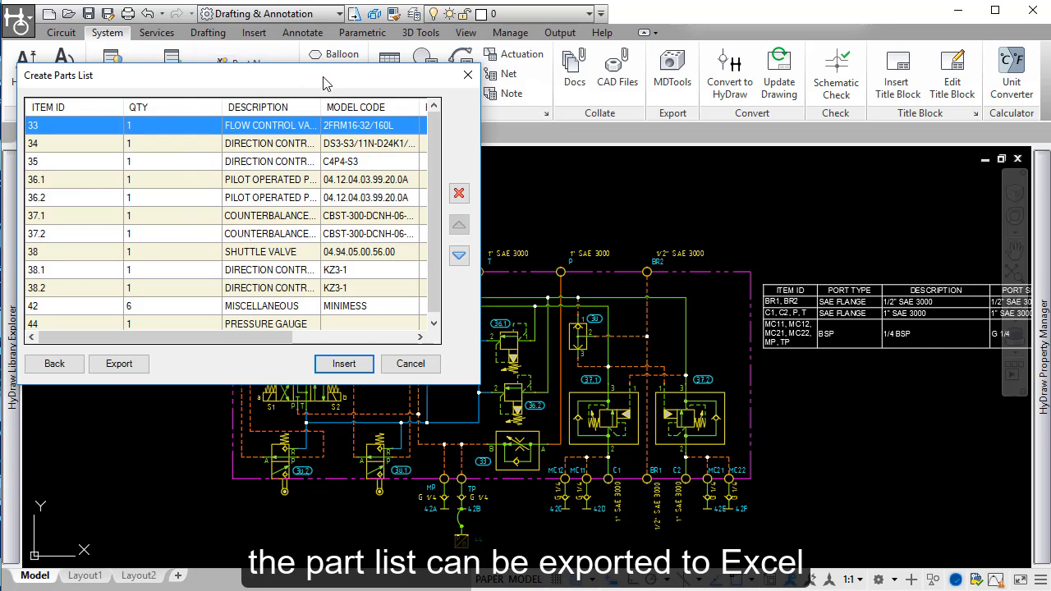
pyautogui.scroll(-1, 507, 215)
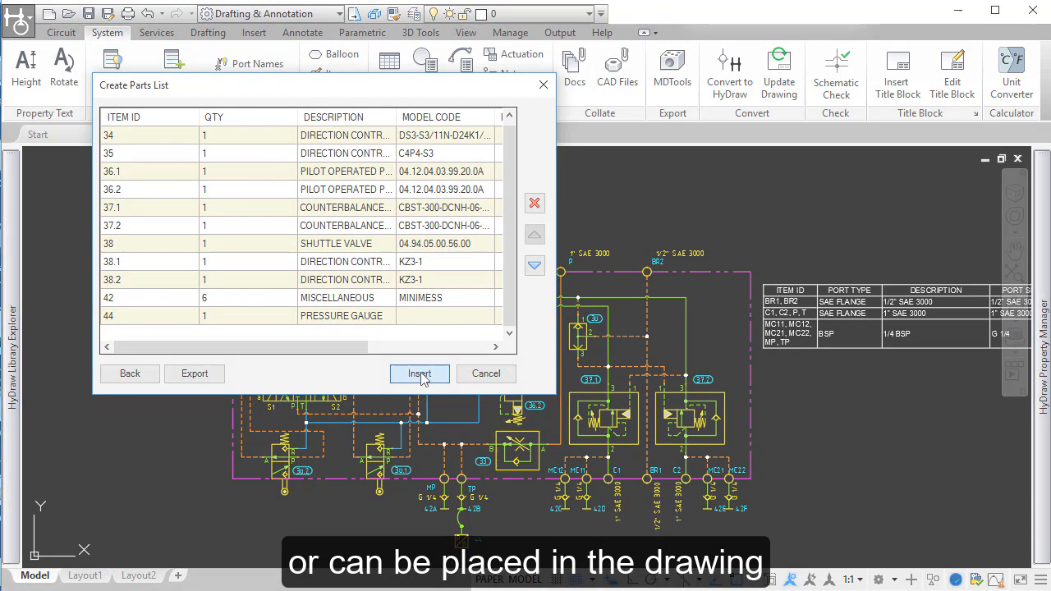
# Step: Insert the generated parts list into the drawing
pyautogui.click(419, 373)
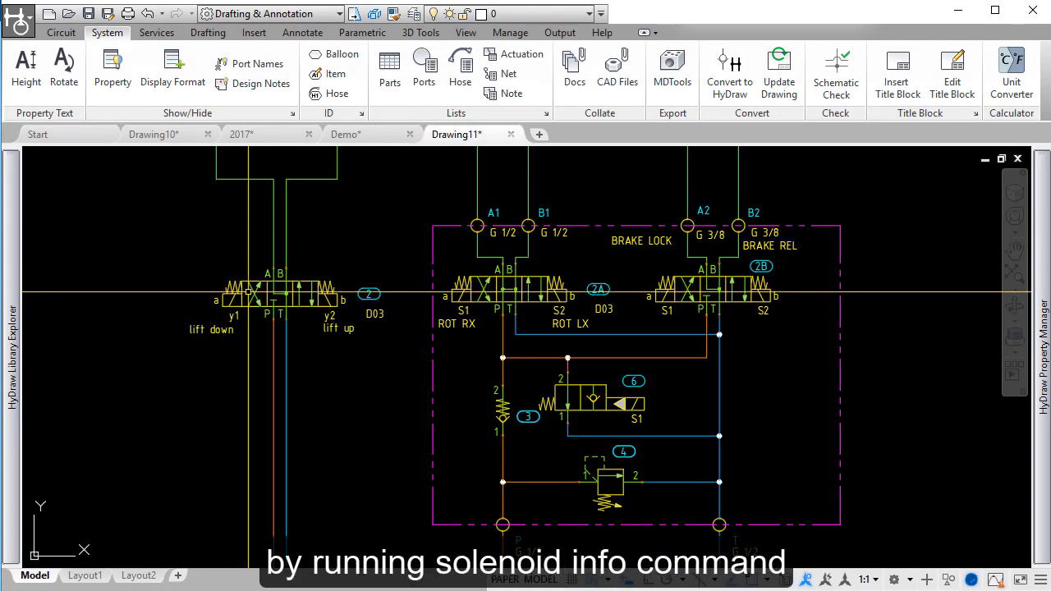
# Step: Review the solenoid information of valve 2A, including solenoid b, and of valve 6, closing each without changes
pyautogui.click(59, 32)
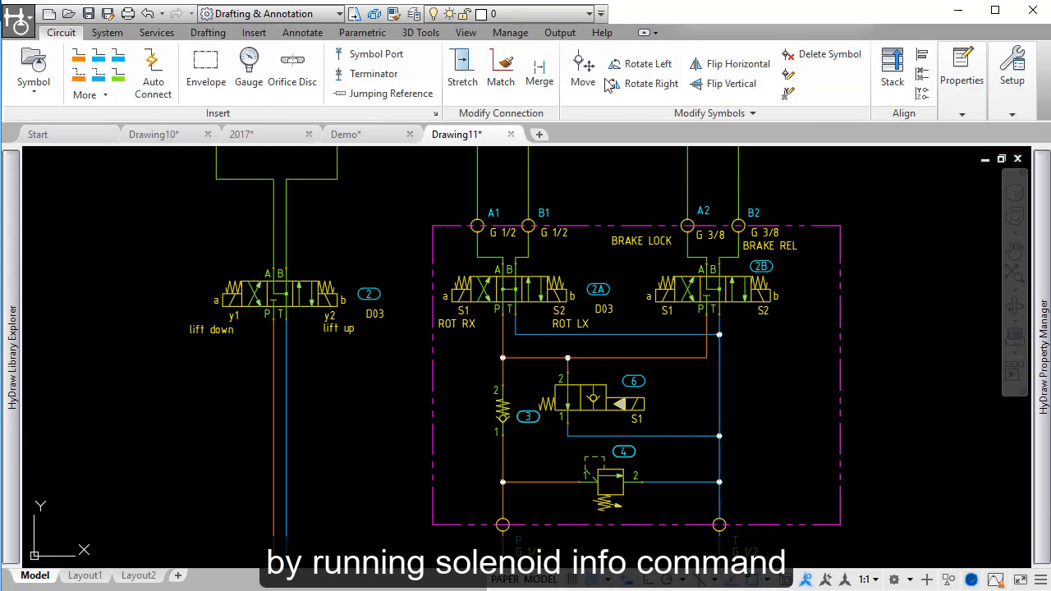
pyautogui.click(962, 82)
pyautogui.click(1047, 157)
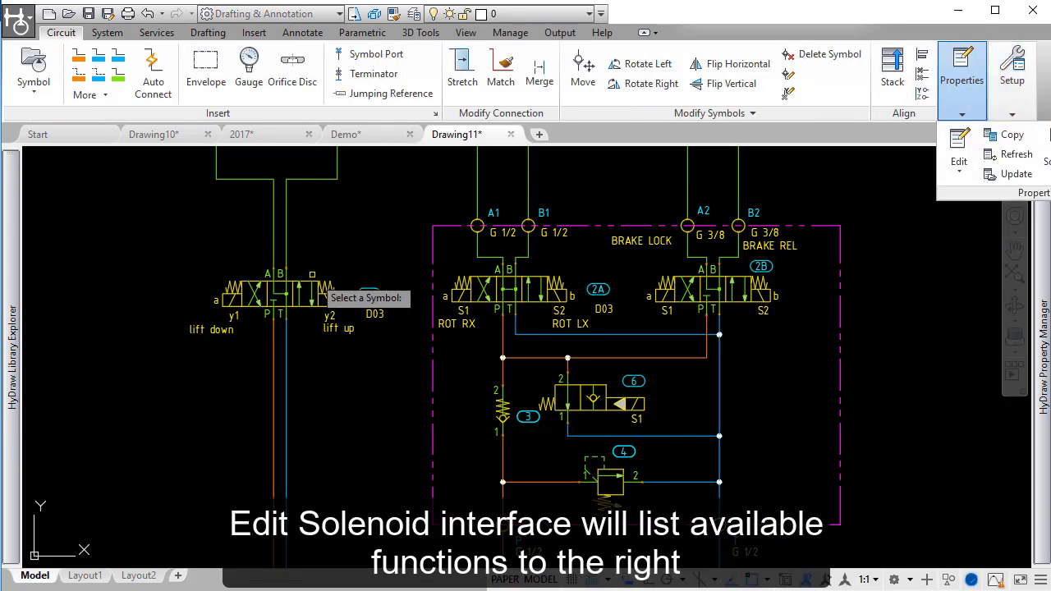
pyautogui.click(548, 281)
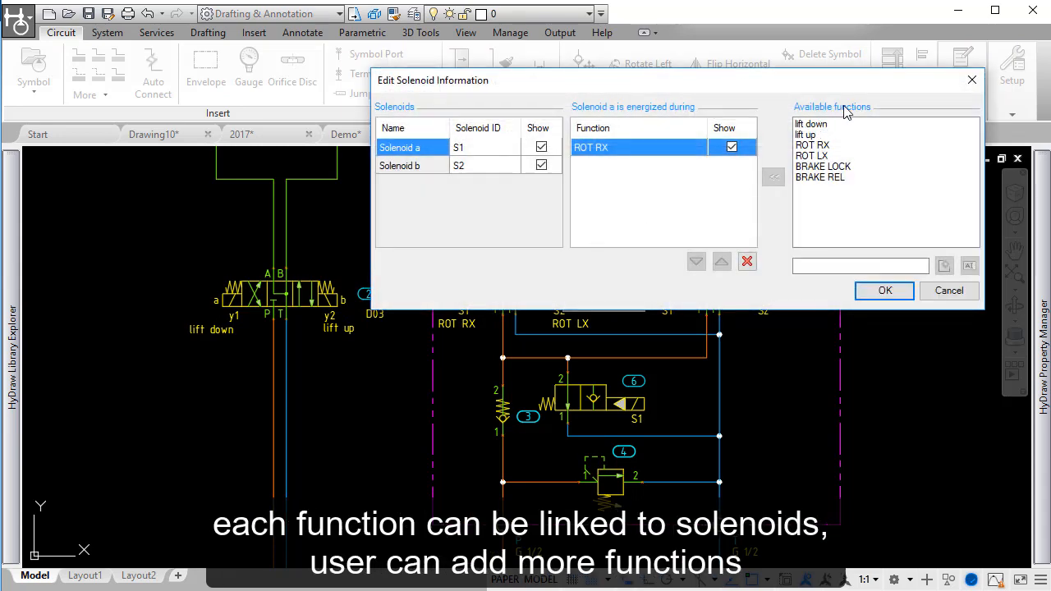
pyautogui.click(472, 166)
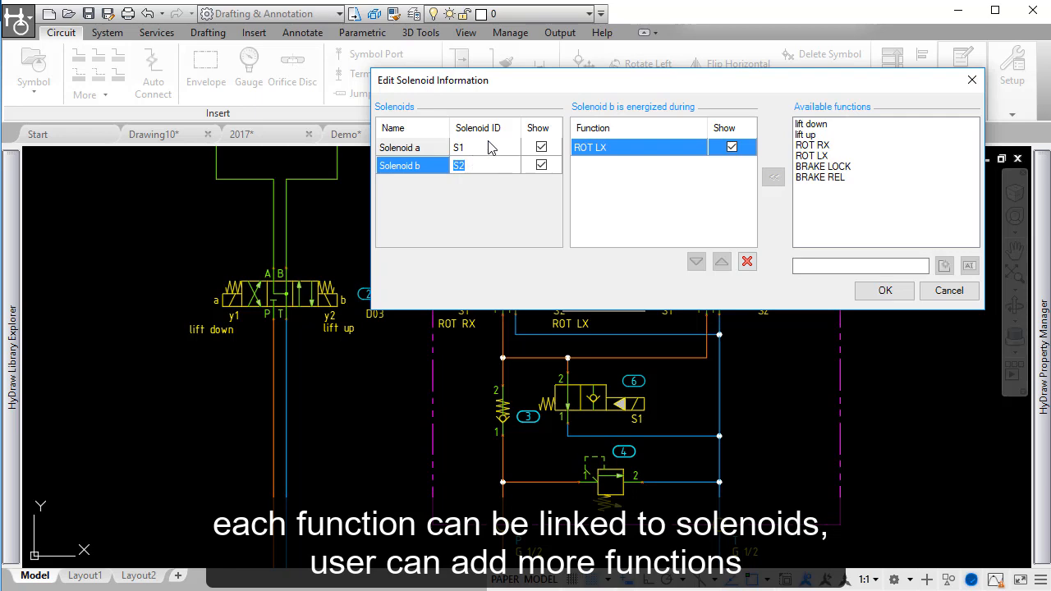
pyautogui.click(955, 291)
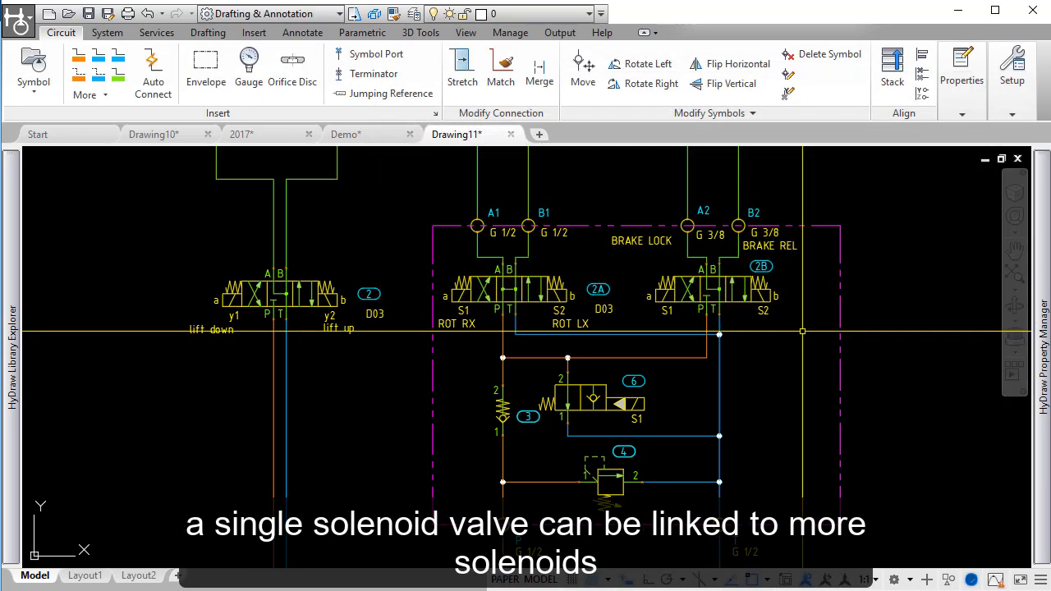
pyautogui.click(614, 402)
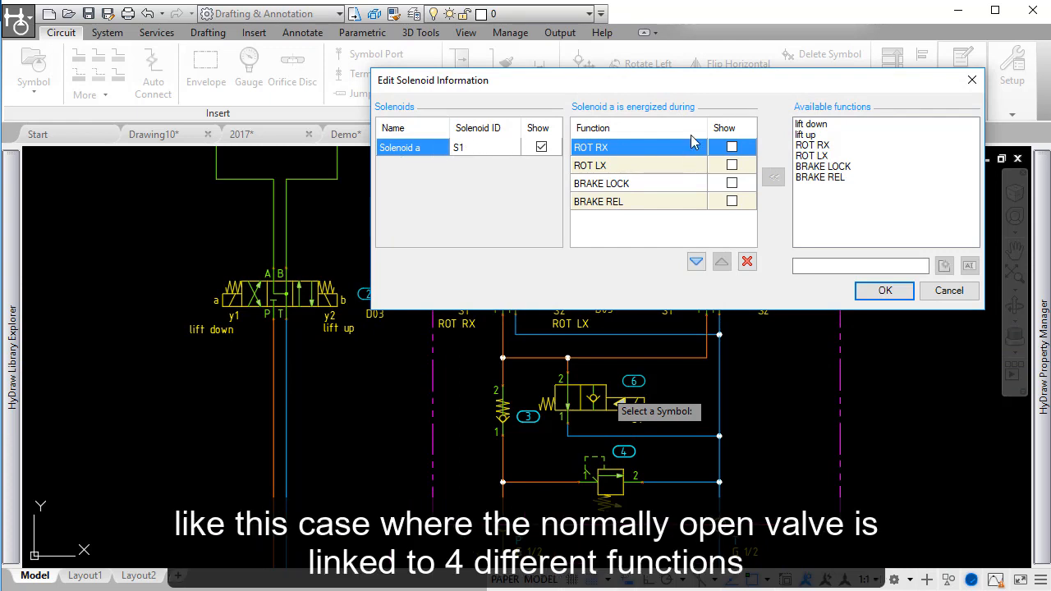
pyautogui.click(951, 293)
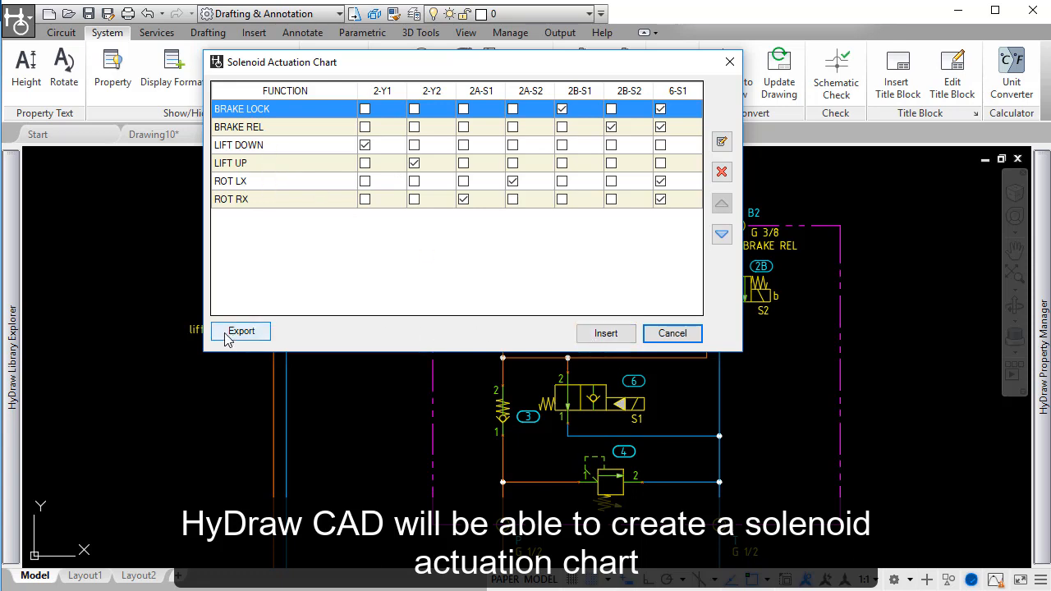
# Step: Insert the solenoid actuation chart as a table in the empty area to the right of the manifold diagram
pyautogui.click(606, 333)
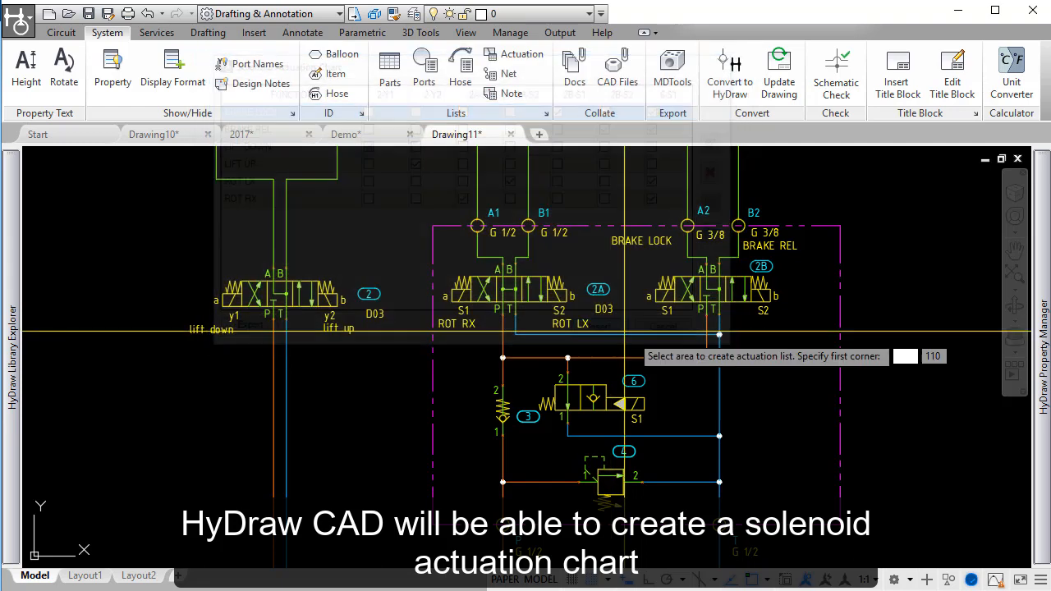
pyautogui.moveTo(870, 319); pyautogui.dragTo(500, 272, button='middle')
pyautogui.click(867, 399)
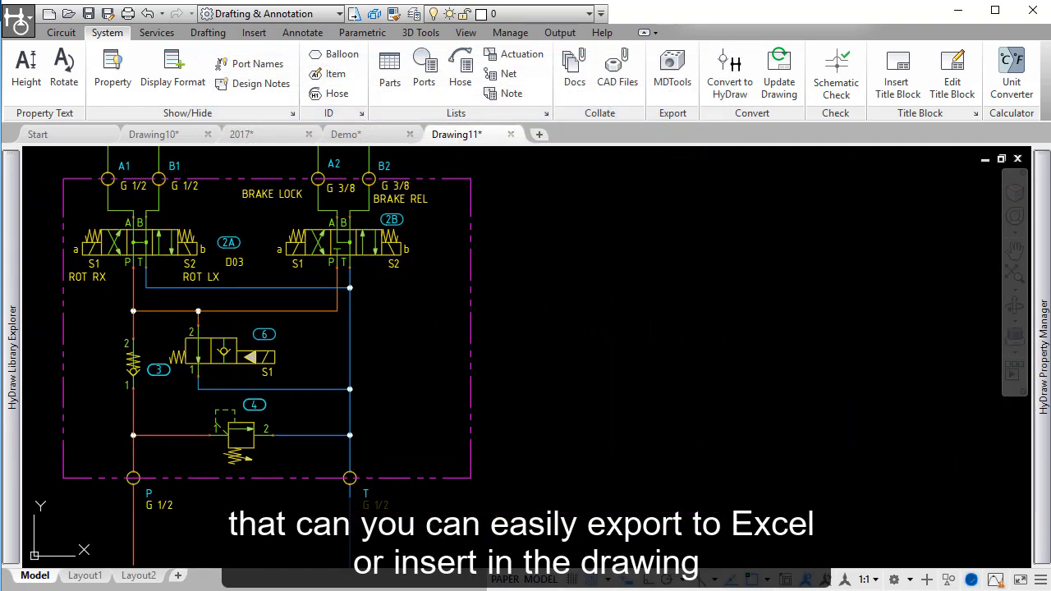
pyautogui.moveTo(727, 281); pyautogui.dragTo(567, 302, button='middle')
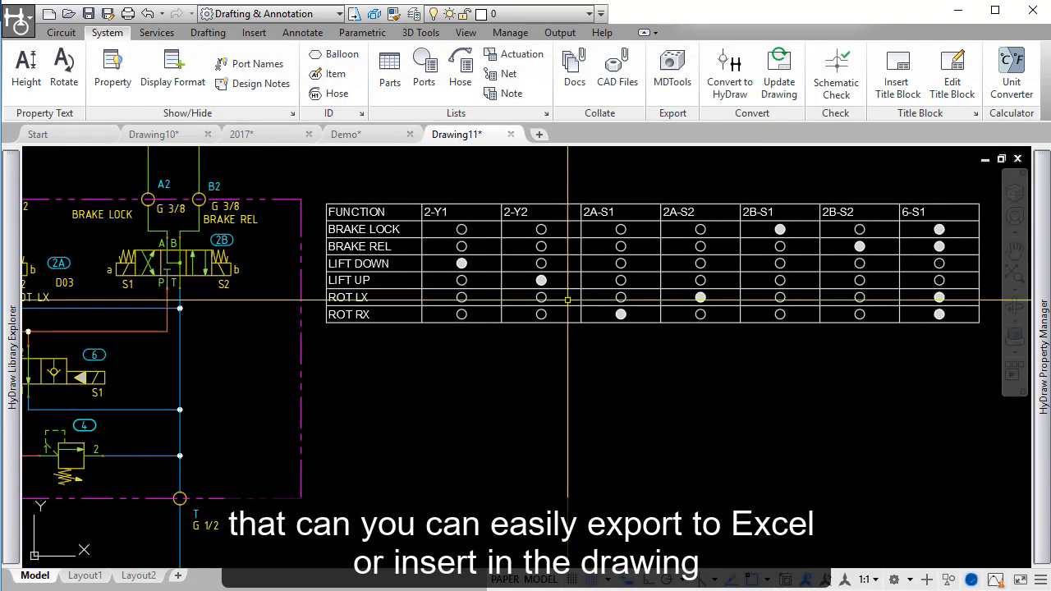